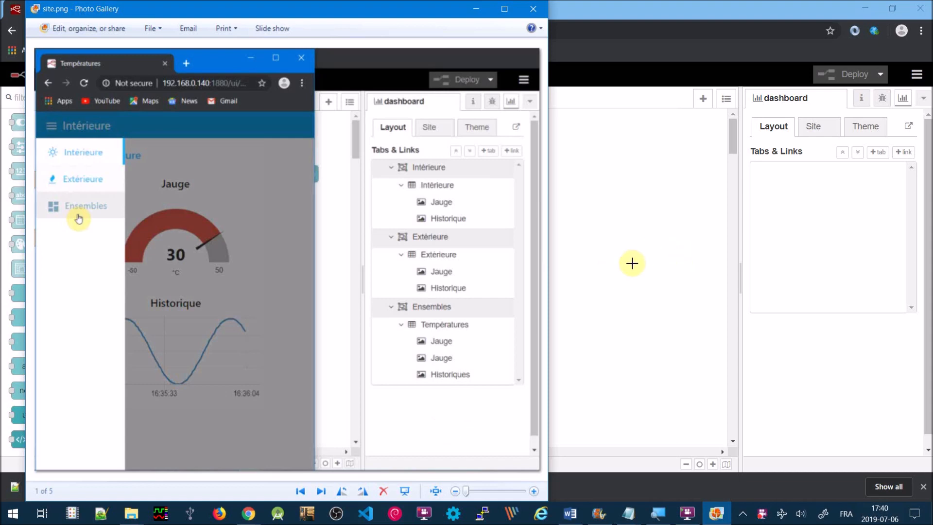
Review the dashboard's site and theme settings, trying Always show side menu and restoring Click to show side menu.
click(814, 130)
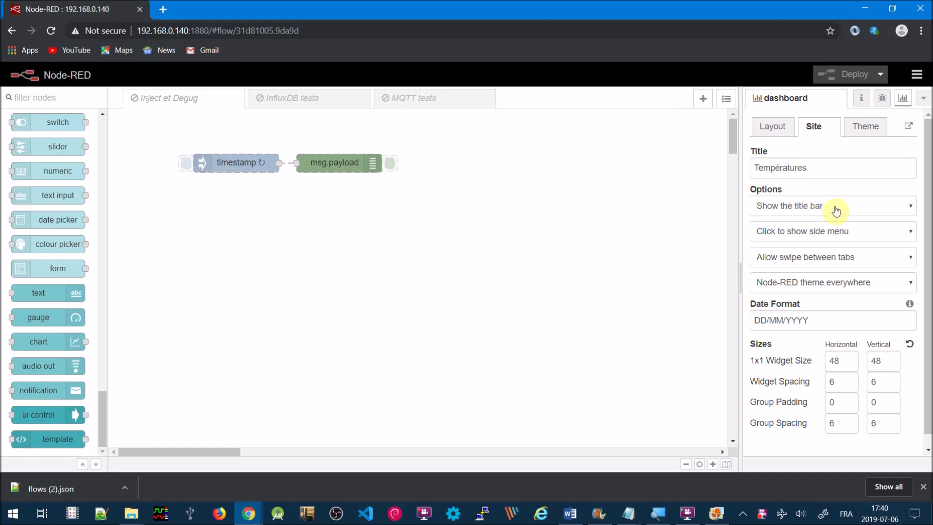
click(848, 235)
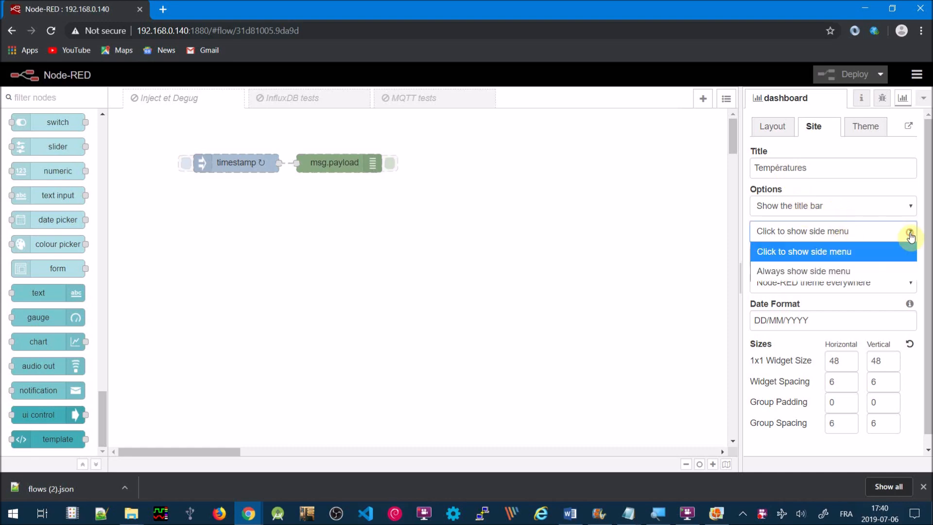
click(849, 270)
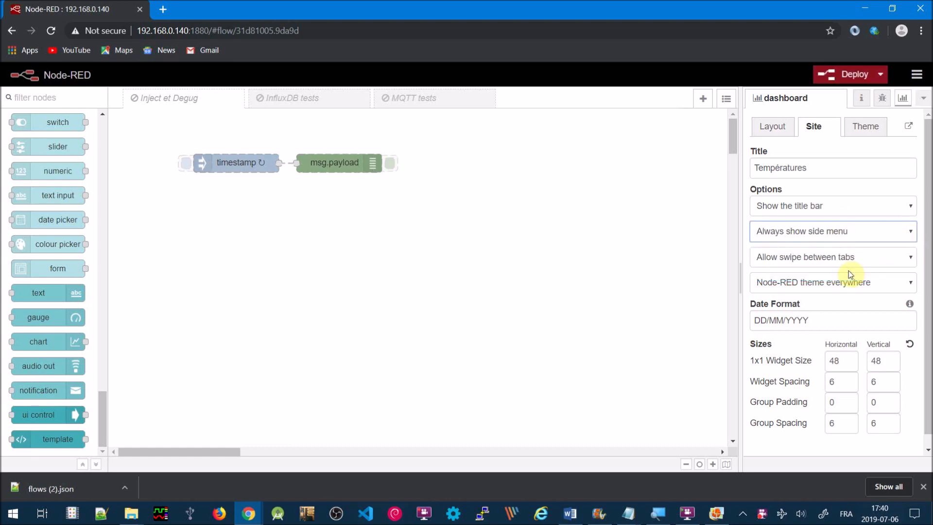
click(906, 233)
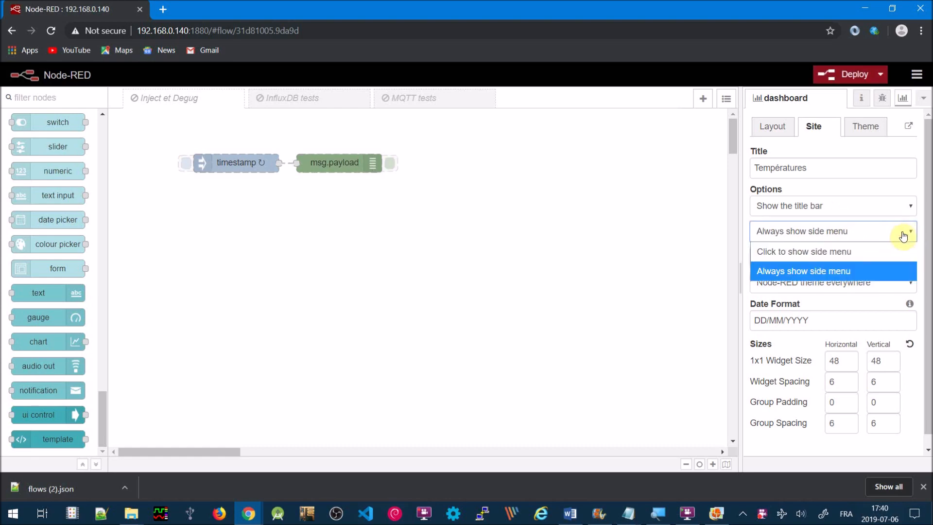
click(839, 253)
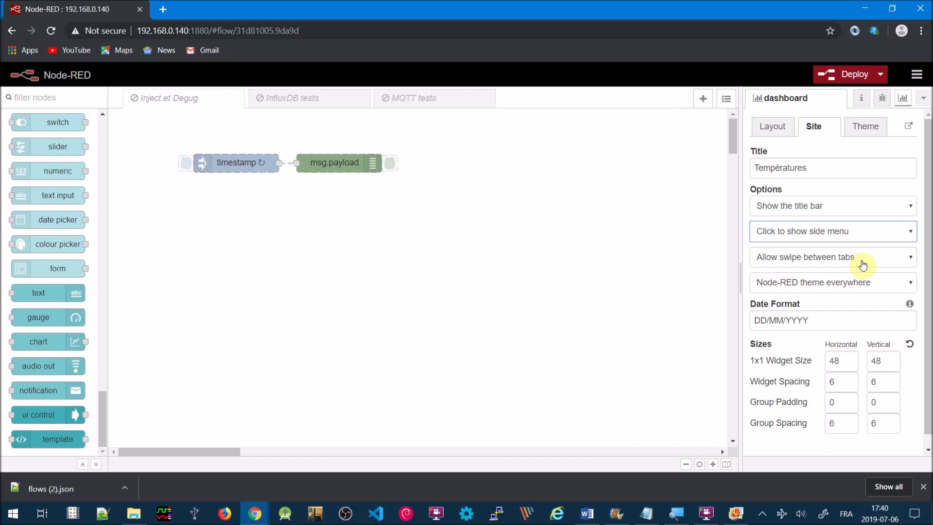
click(869, 127)
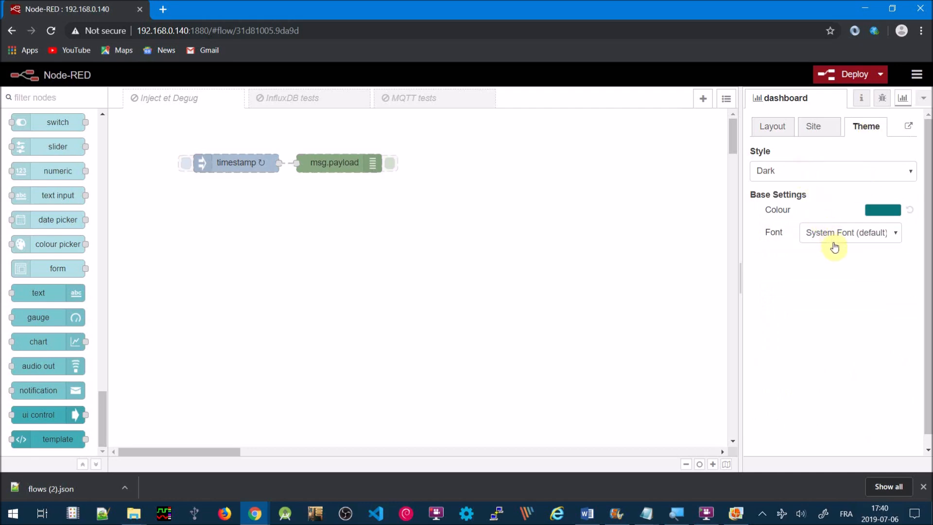
Add a first tab to the dashboard layout and name it Intérieure.
click(766, 127)
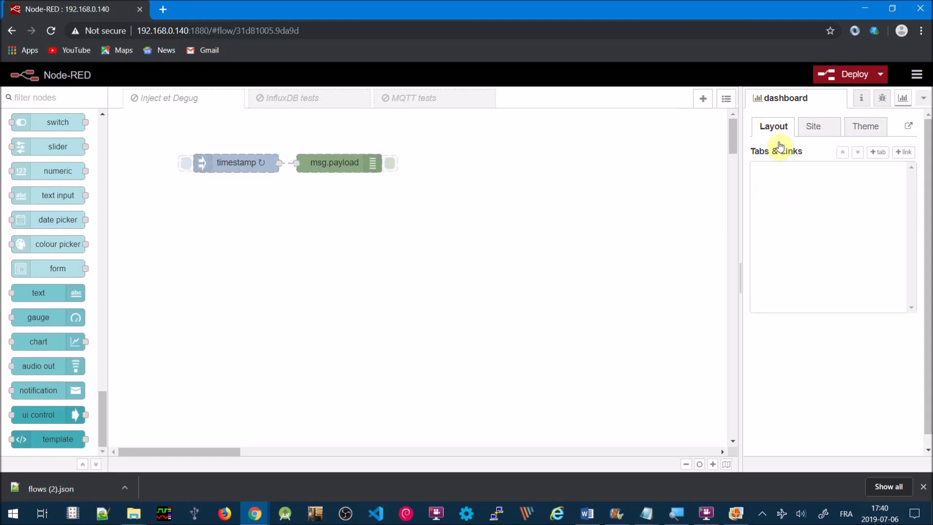
click(874, 154)
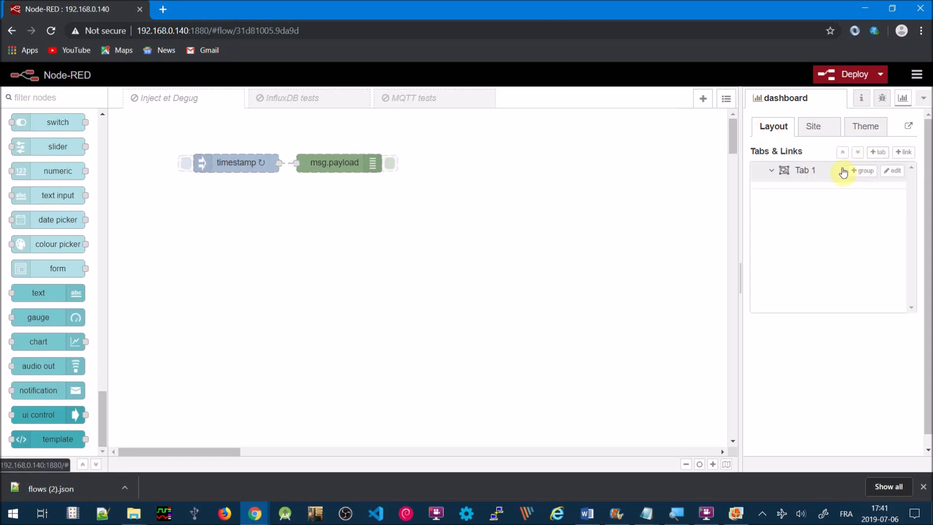
click(897, 173)
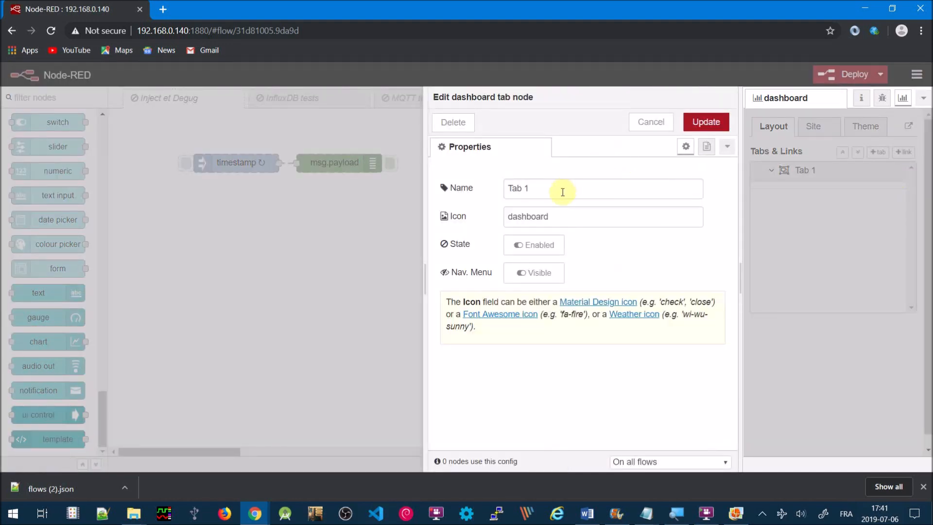
click(548, 192)
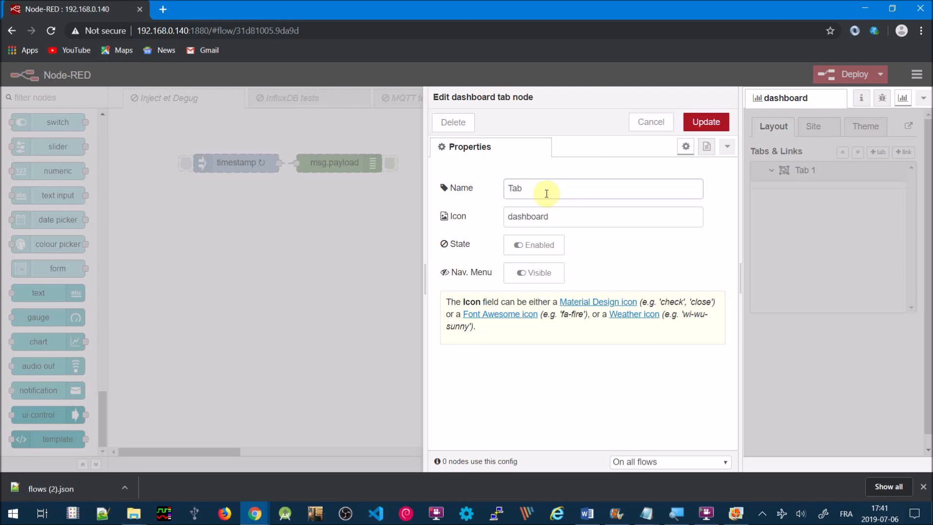
text(Intérieure)
Set the Intérieure tab's icon to check and save the tab's properties.
click(559, 222)
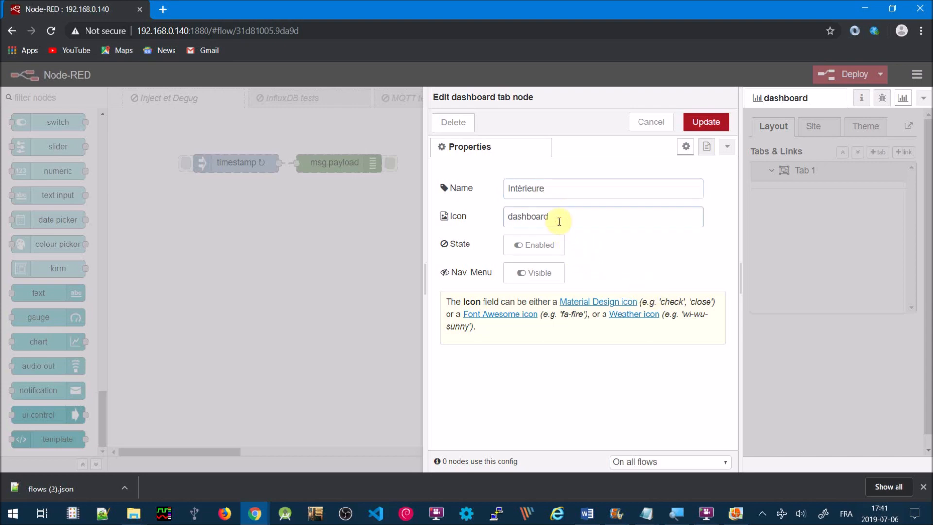
key(BackSpace)
key(BackSpace)
key(BackSpace)
key(BackSpace)
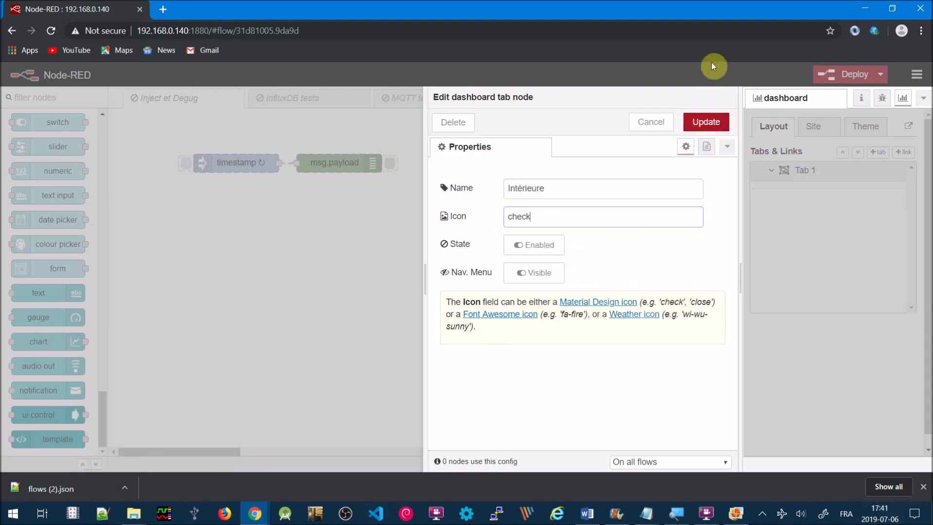
click(701, 125)
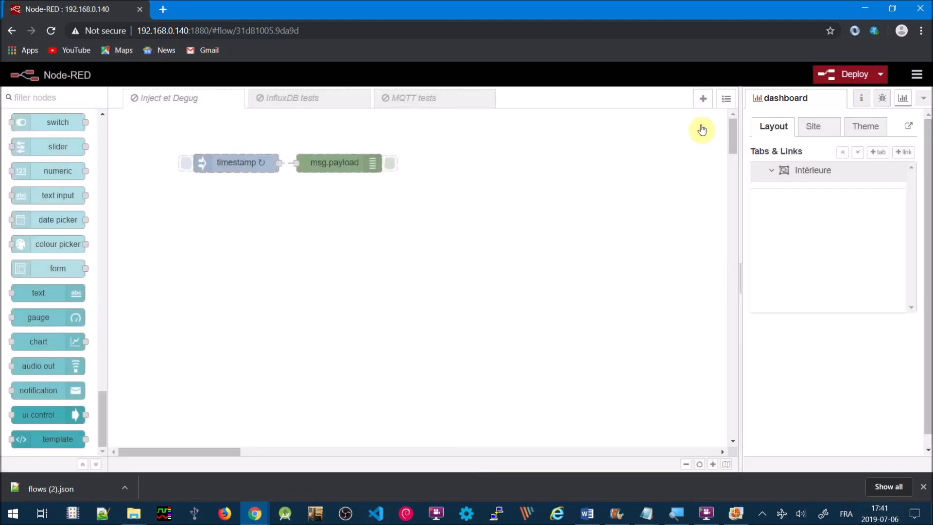
Add a second dashboard tab and name it Extérieure.
click(877, 152)
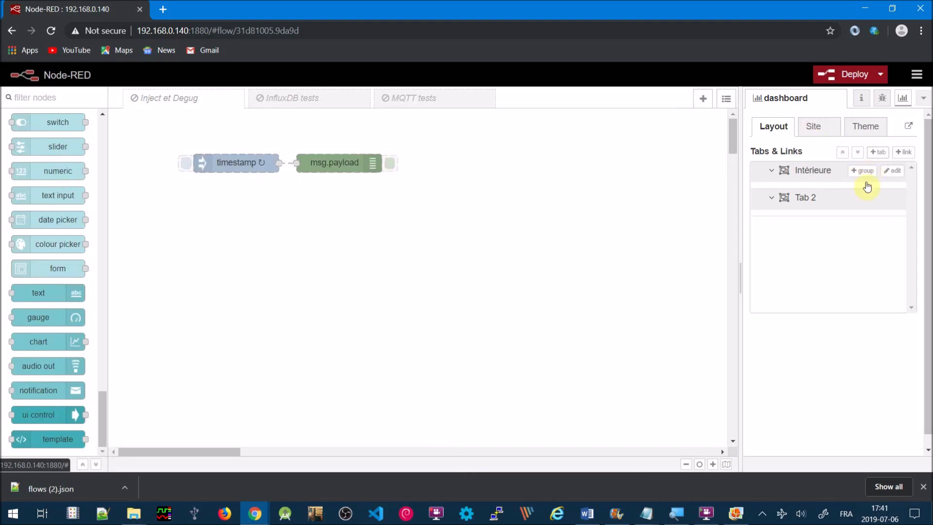
click(893, 198)
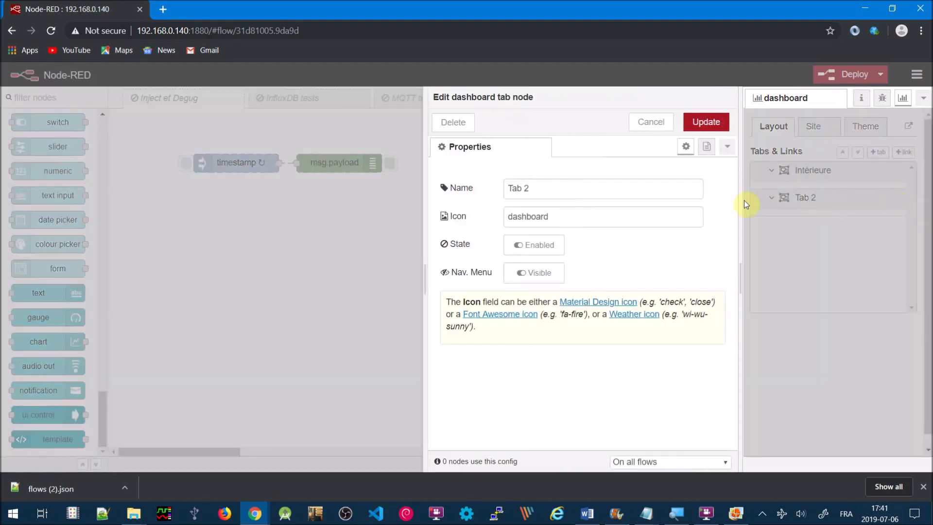
click(551, 193)
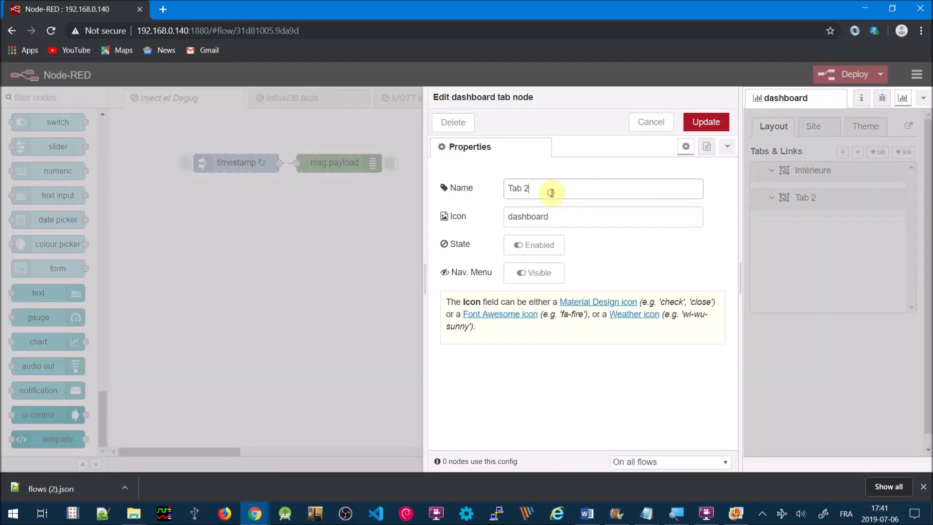
key(BackSpace)
key(BackSpace)
key(BackSpace)
text(Extérieure)
Set the Extérieure tab's icon to fa-fire, copied from the example in the help text, and save the tab.
drag(583, 317, 562, 315)
key(ctrl+c)
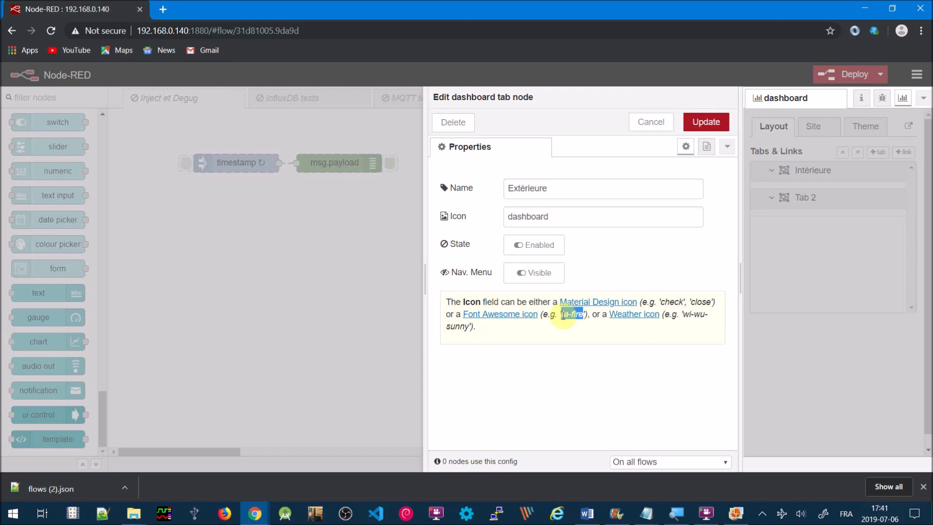
double_click(567, 216)
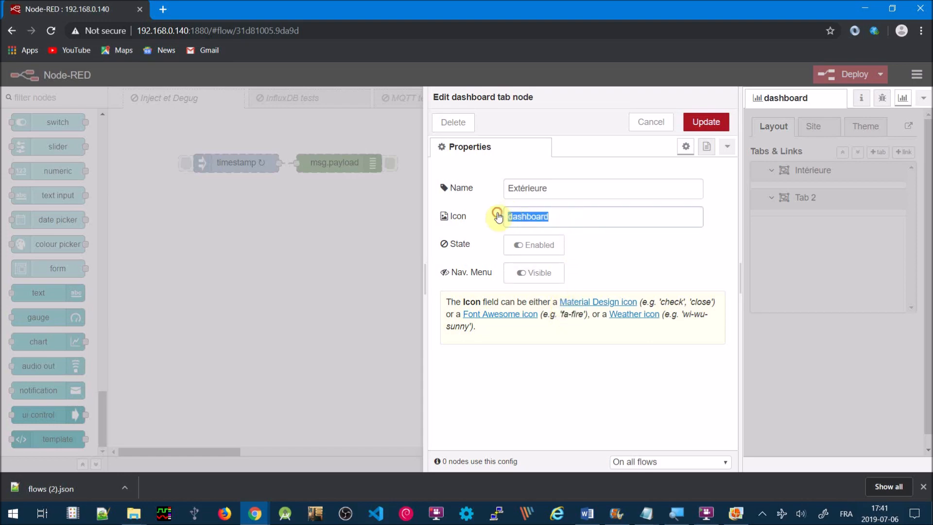
key(ctrl+v)
click(707, 123)
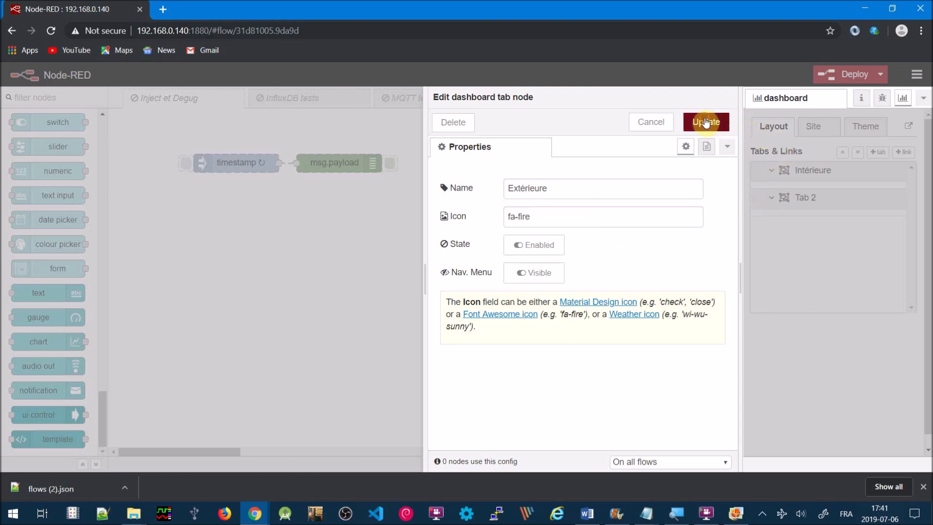
Add a third dashboard tab and name it Ensembles.
click(882, 153)
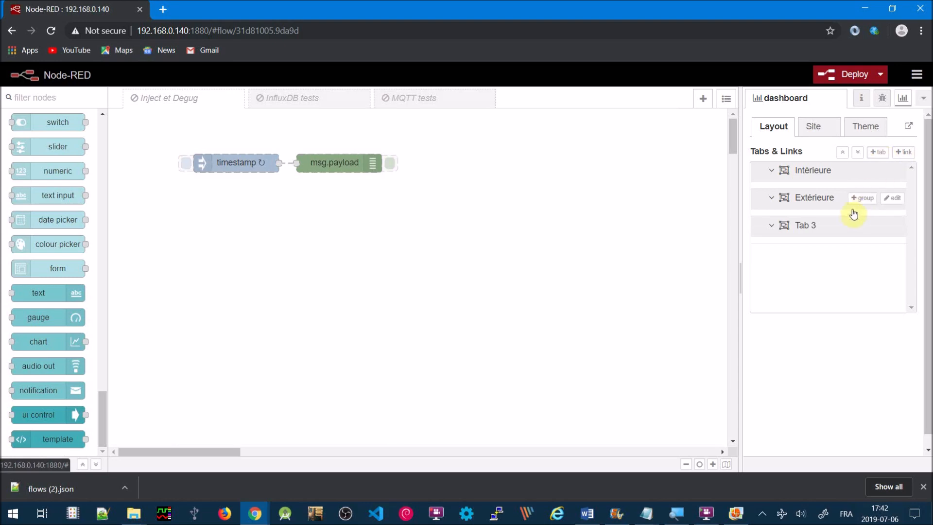
click(842, 230)
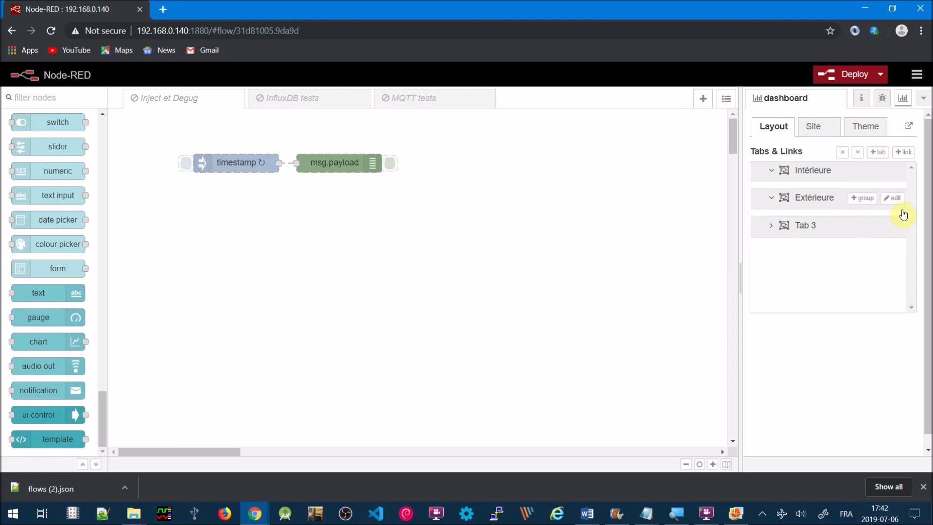
click(897, 226)
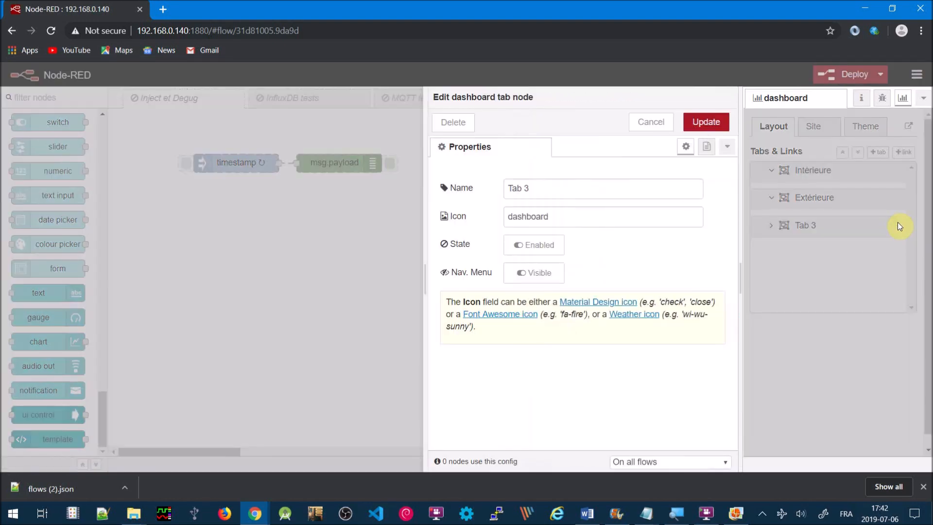
click(616, 184)
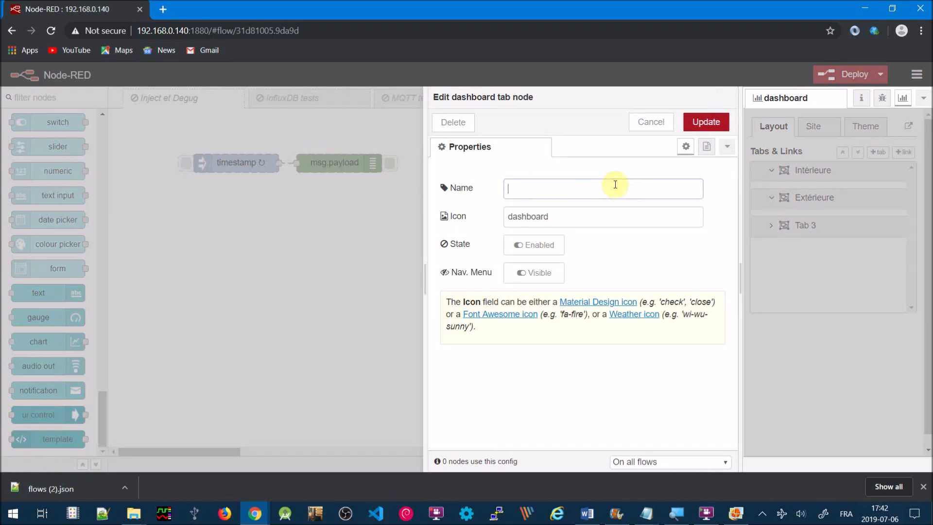
text(Ensembles)
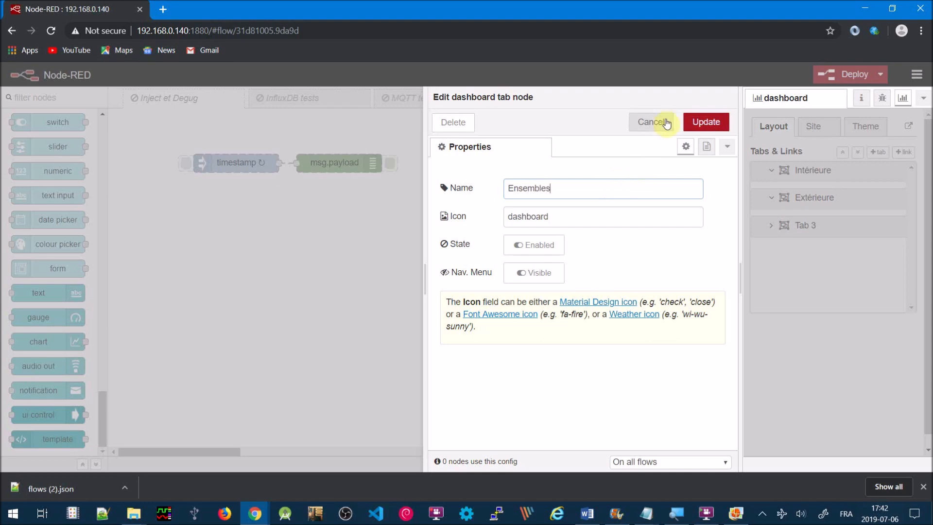
Set the Ensembles tab's icon to wi-wu-sunny, copied from the example in the help text, and save the tab.
drag(682, 314, 469, 324)
key(ctrl+c)
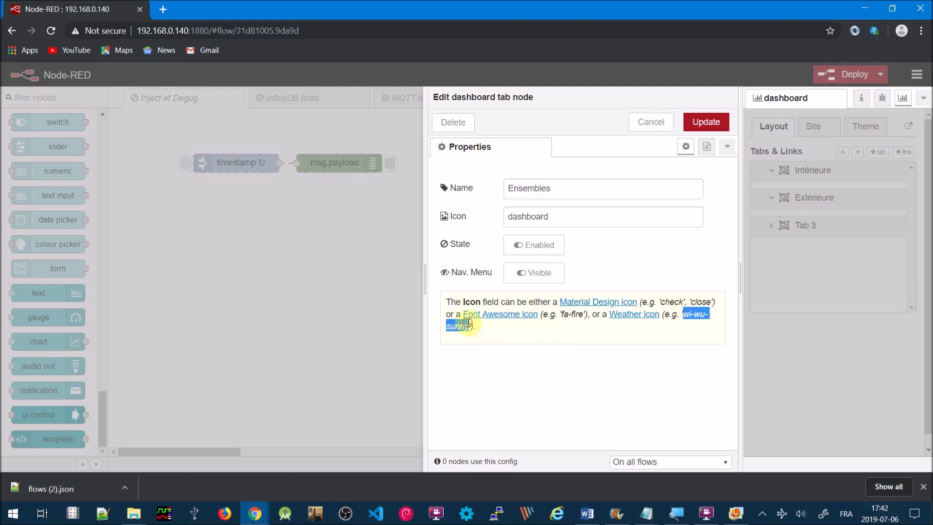
click(547, 236)
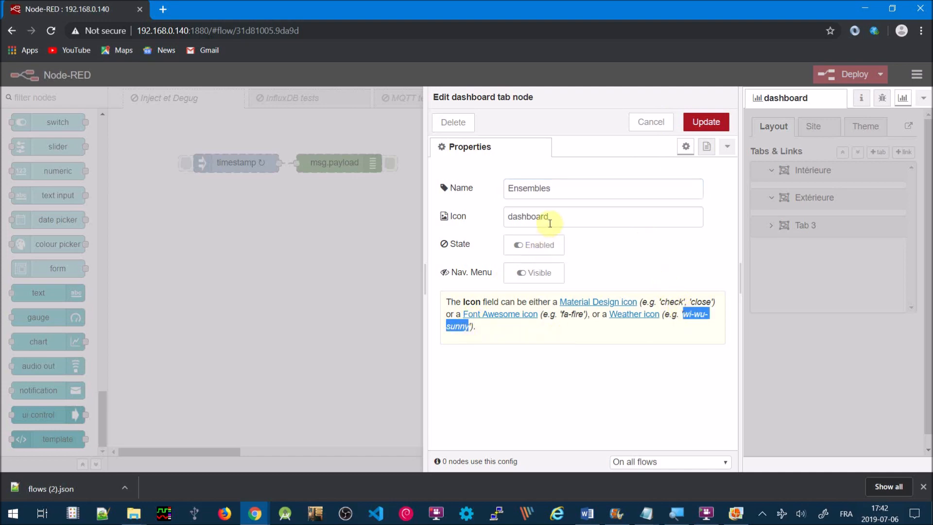
double_click(547, 217)
key(ctrl+v)
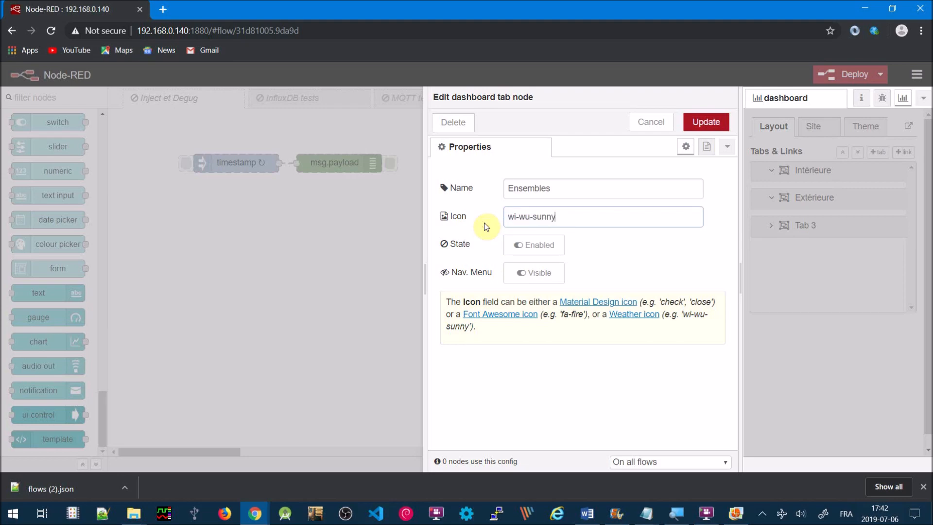
click(696, 125)
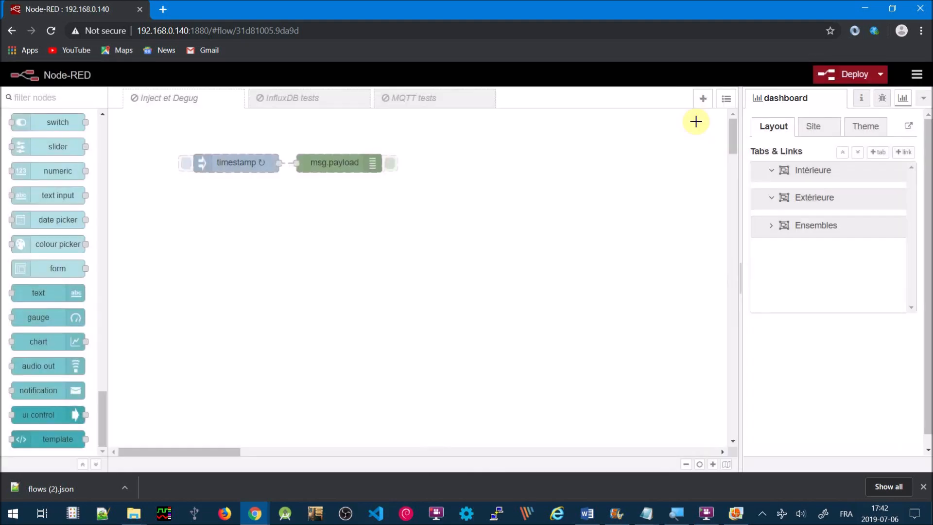
Deploy the dashboard changes, check the Températures page in its own browser window, and return to the flow editor.
click(847, 74)
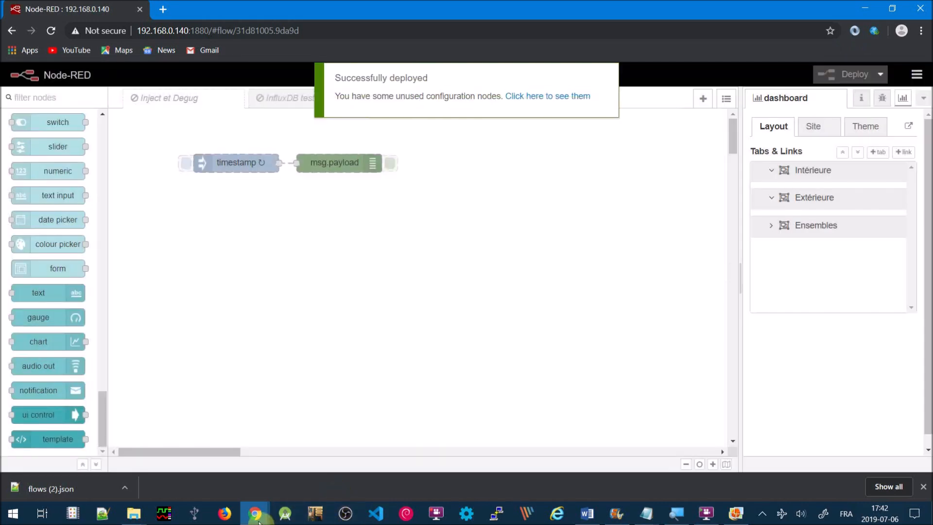
click(255, 513)
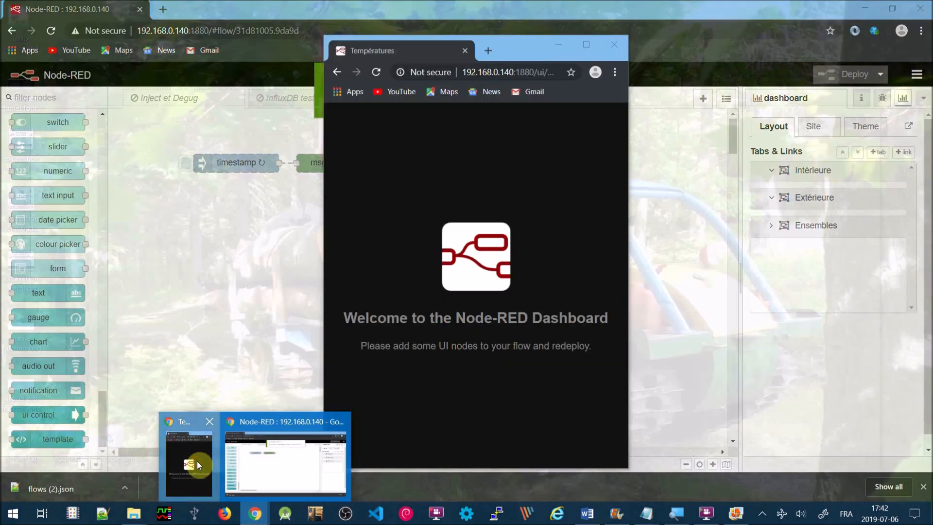
click(197, 461)
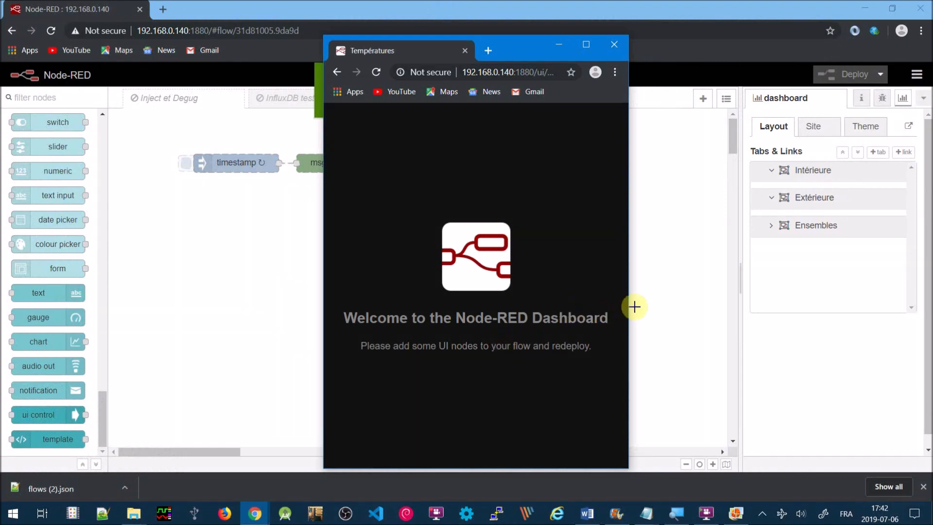
click(651, 284)
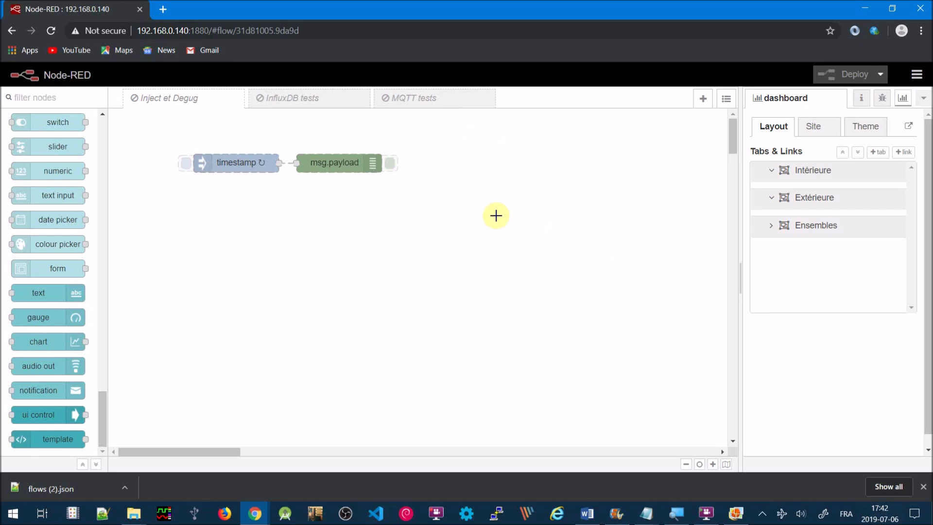
Add a group to the Intérieure tab, name it Intérieure, and save it.
mouse_move(773, 176)
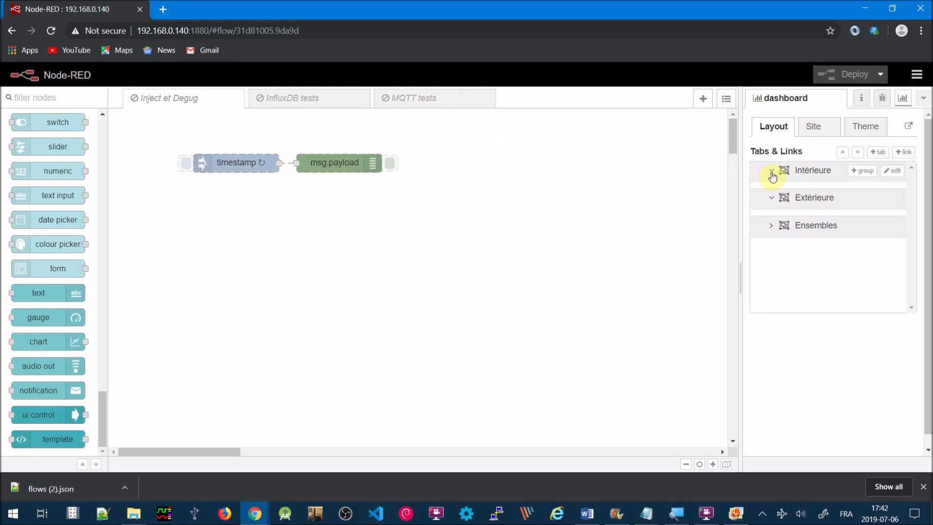
click(859, 177)
mouse_move(833, 190)
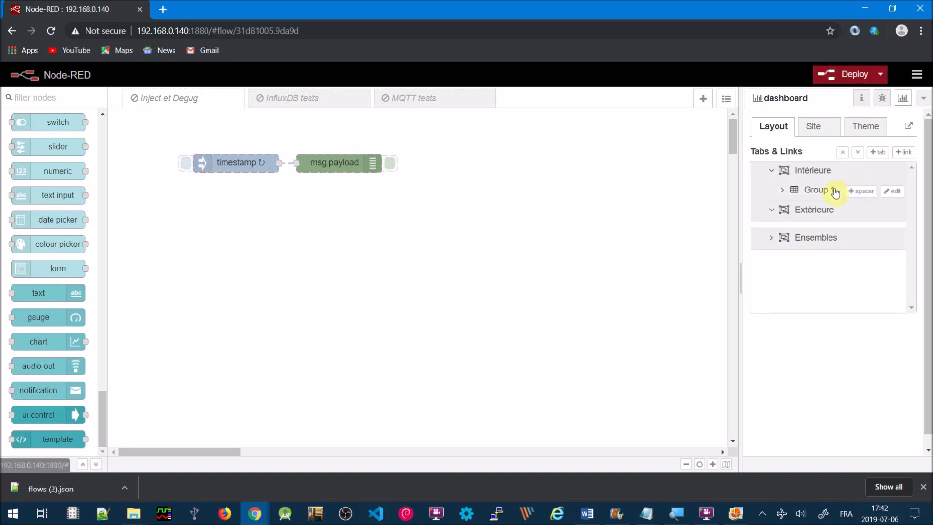
click(891, 191)
click(567, 193)
key(BackSpace)
key(BackSpace)
key(BackSpace)
key(BackSpace)
key(BackSpace)
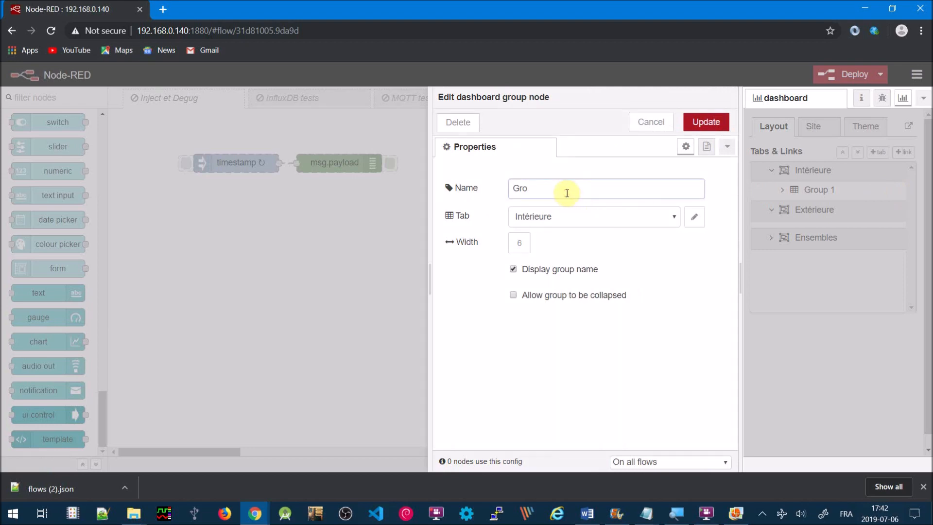
text(Intérieure)
click(704, 125)
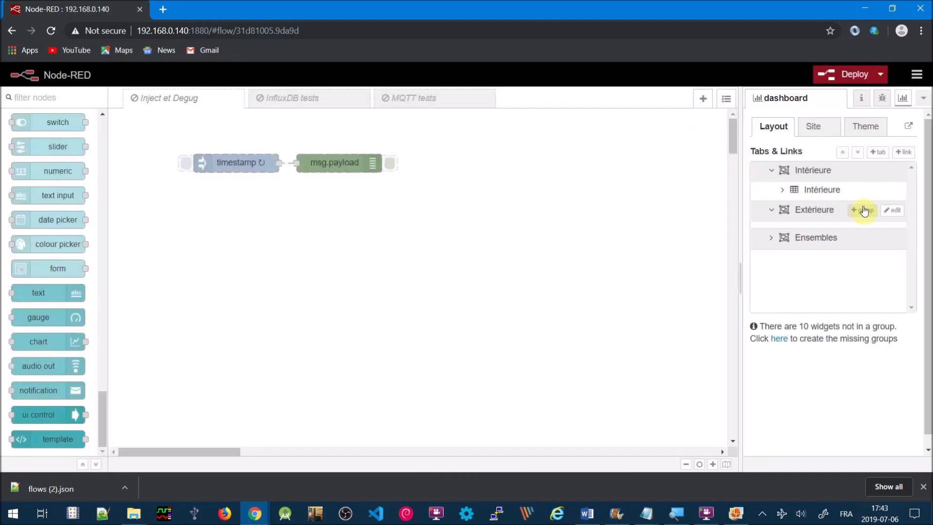
Add one new group to the Extérieure tab and one to the Ensembles tab, and expand Ensembles.
click(865, 216)
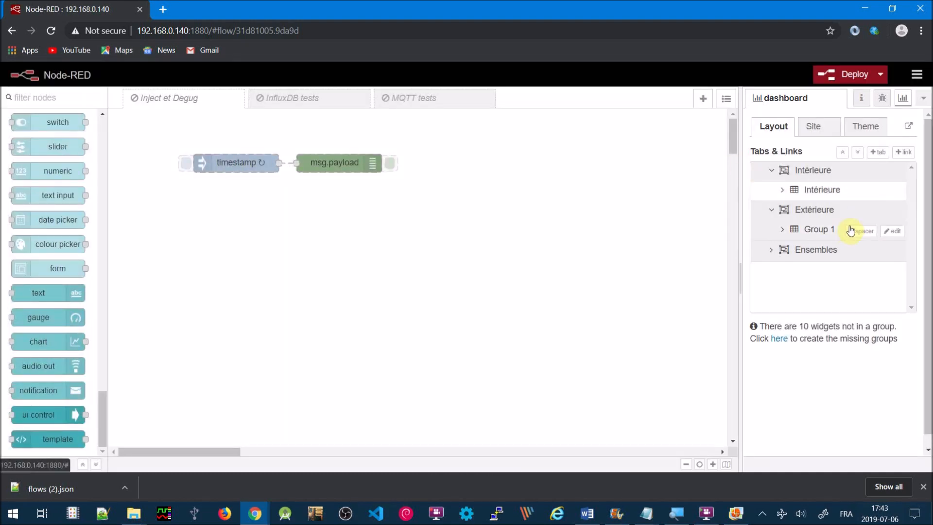
mouse_move(869, 253)
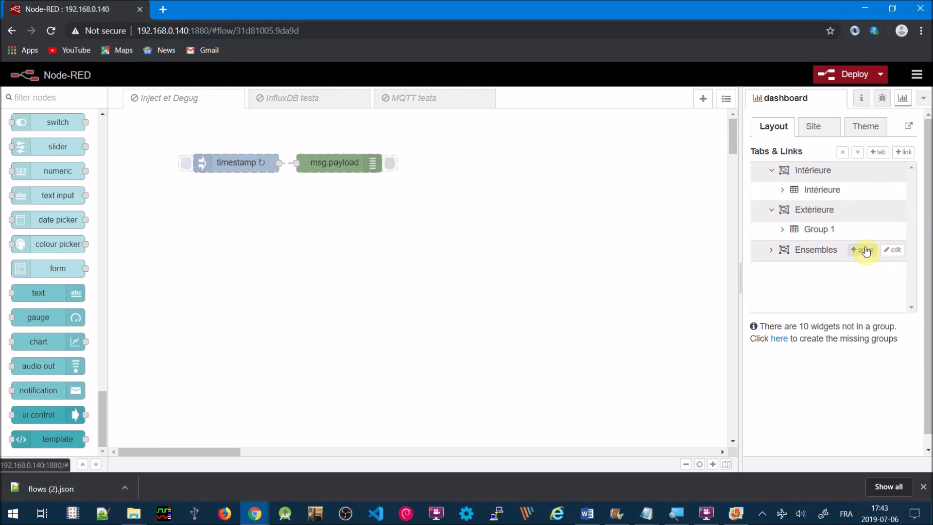
click(865, 251)
click(770, 250)
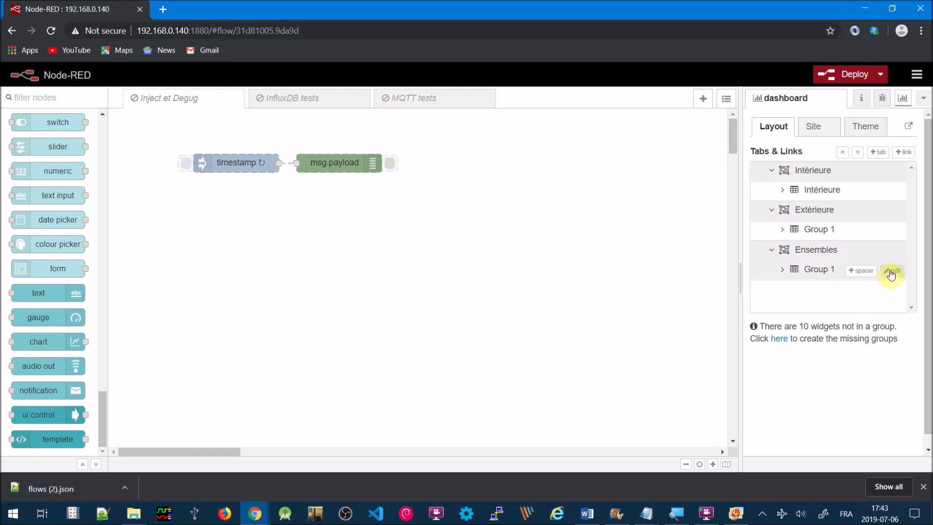
Rename the group under the Ensembles tab as Température and save it.
click(891, 271)
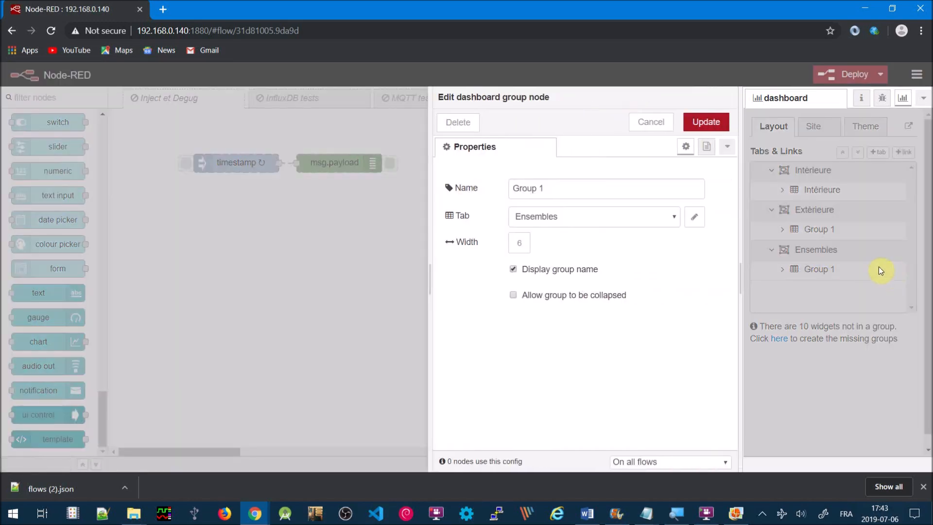
click(613, 184)
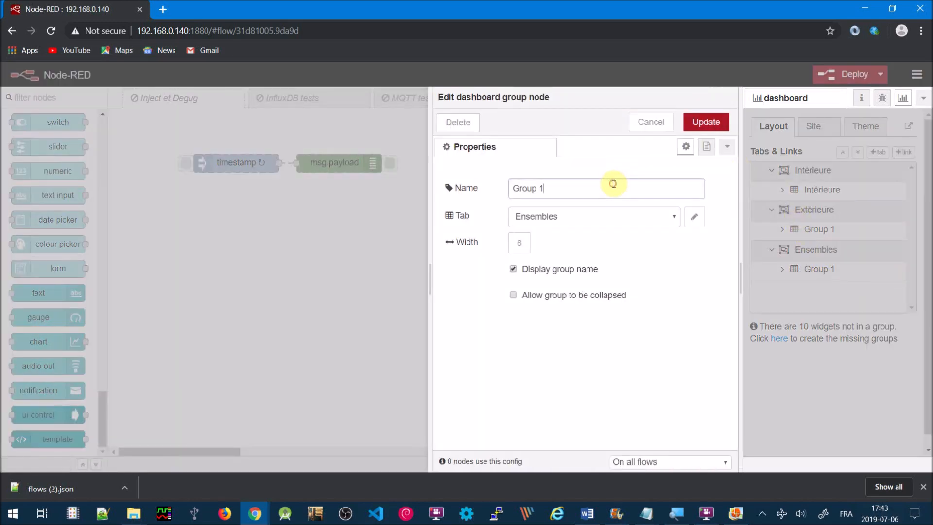
key(BackSpace)
key(BackSpace)
key(BackSpace)
key(BackSpace)
key(BackSpace)
key(BackSpace)
text(Température)
click(718, 125)
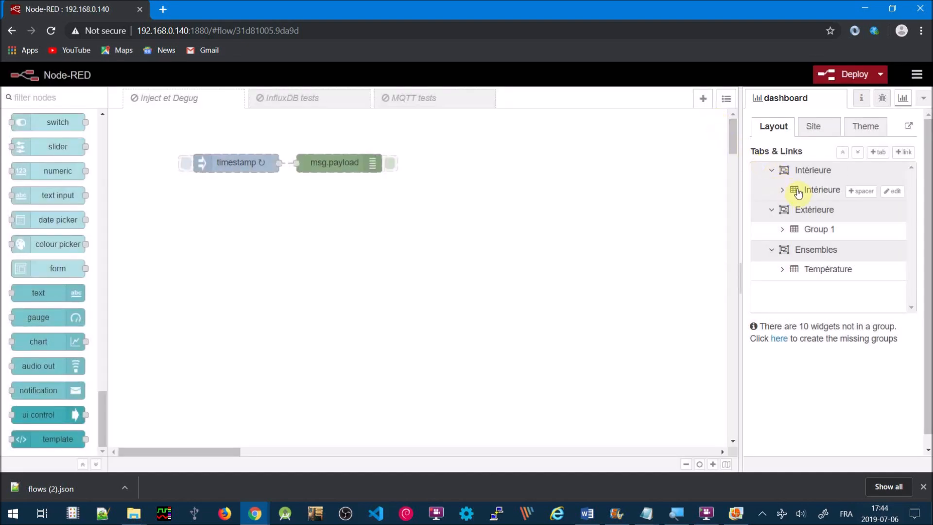
Expand the Intérieure group and compare the layout with the reference image site.png in Photo Gallery.
click(783, 191)
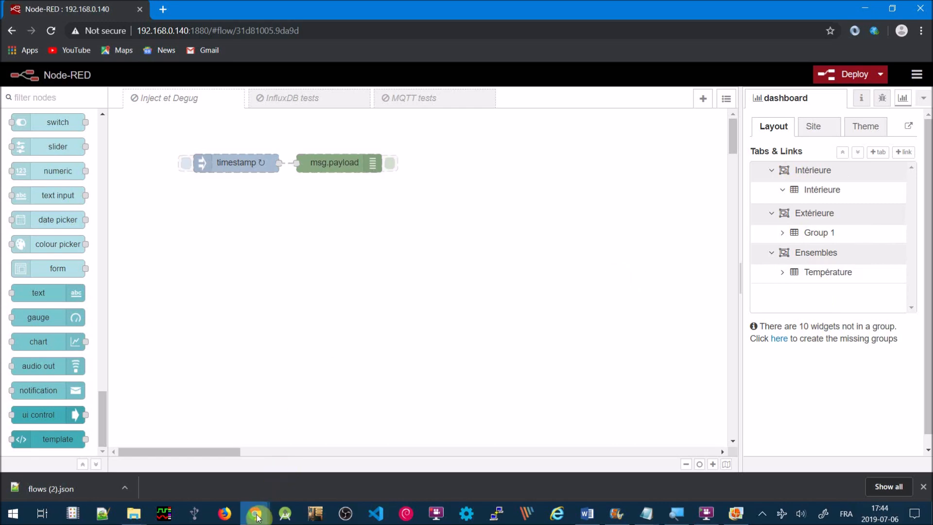
mouse_move(256, 510)
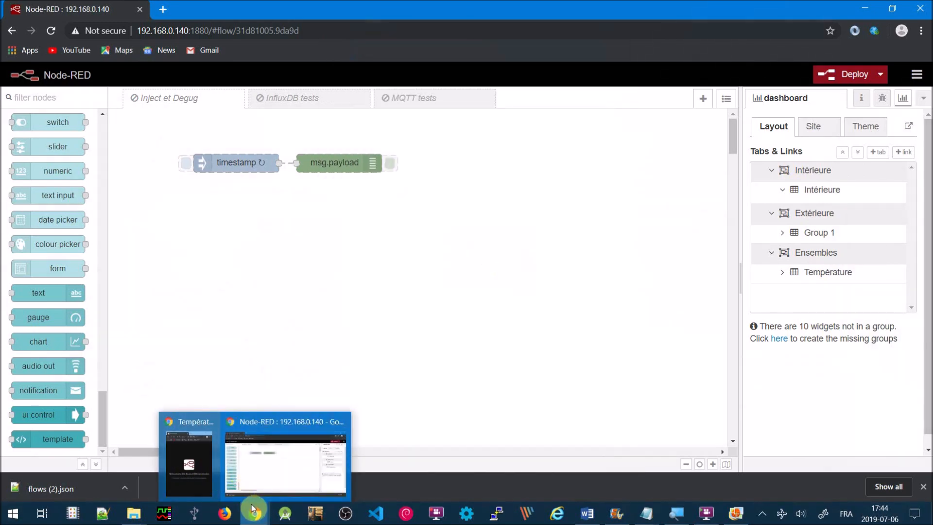
mouse_move(736, 515)
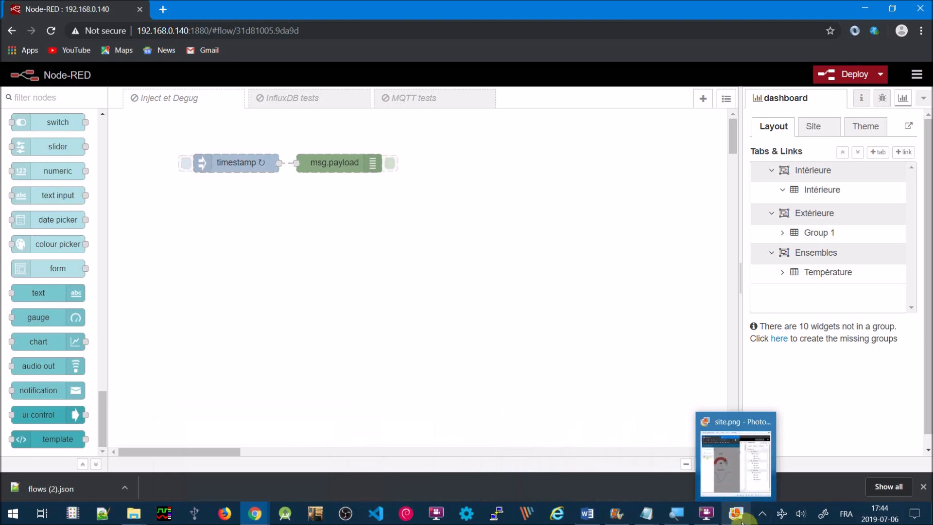
click(736, 514)
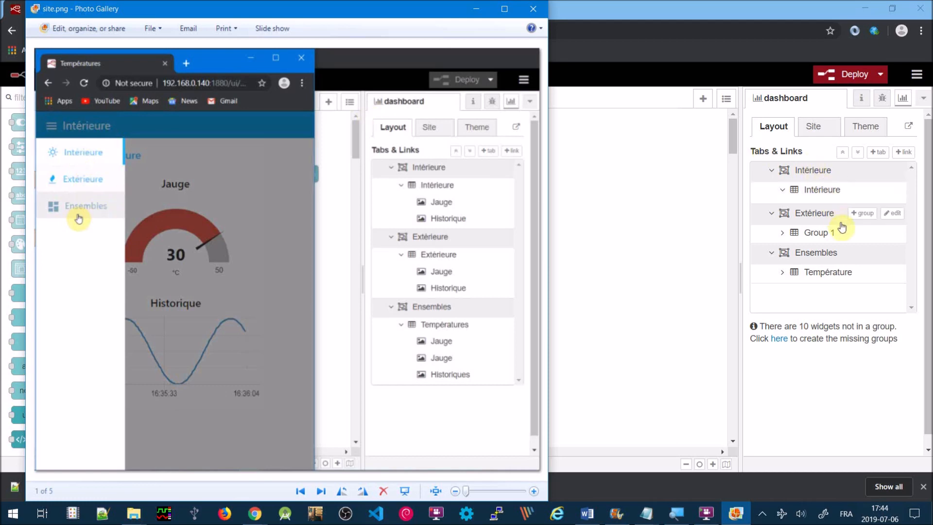
Return to the Node-RED editor, rename the group under the Extérieure tab as Extérieure, and save it.
click(896, 232)
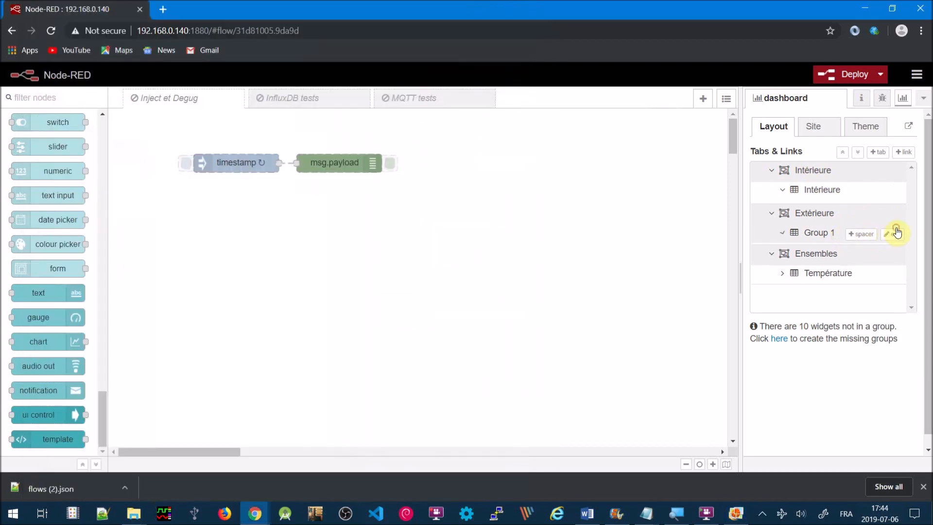
click(896, 233)
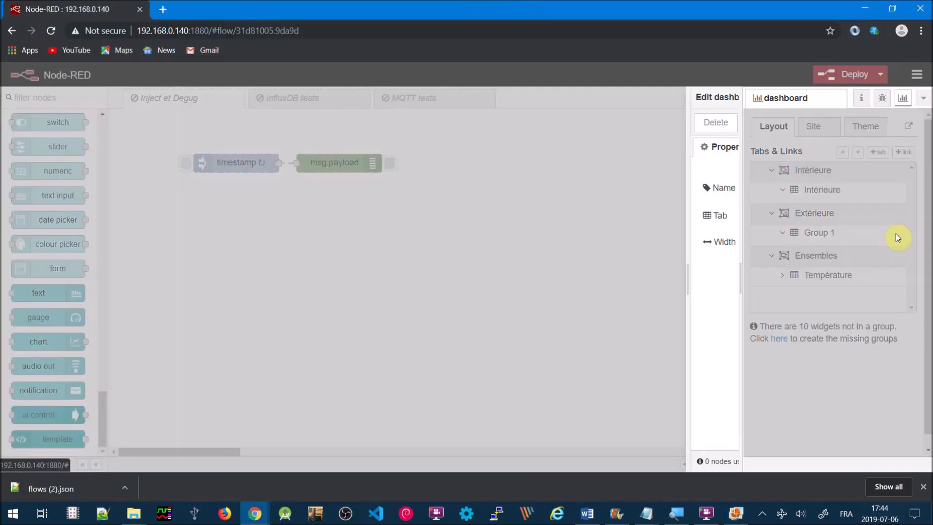
click(568, 187)
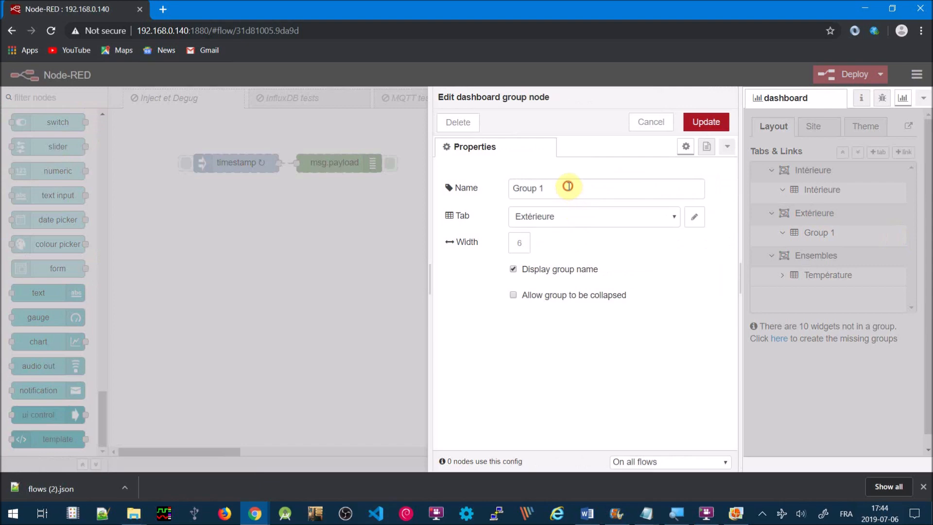
key(BackSpace)
key(BackSpace)
key(BackSpace)
key(BackSpace)
key(BackSpace)
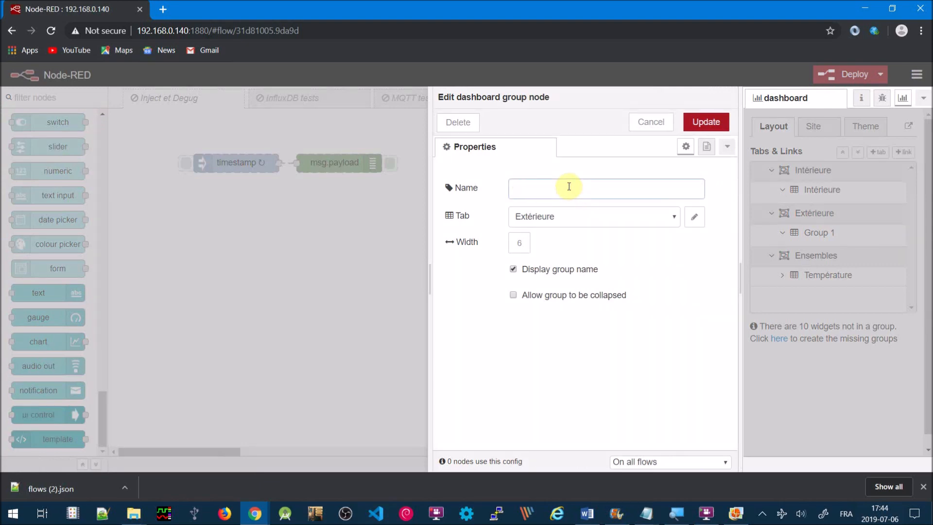
text(Extérieure)
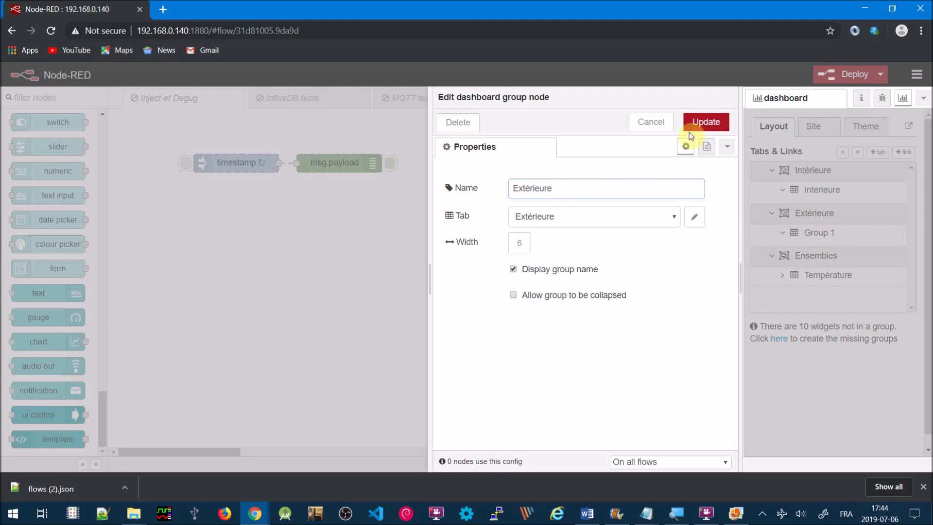
click(712, 123)
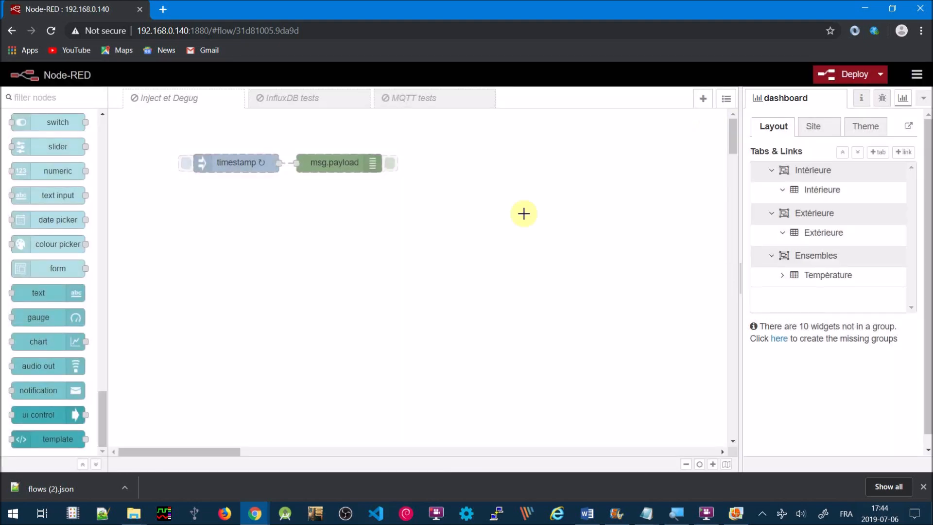
Add a new flow and name it Function Gauge Chart.
click(699, 100)
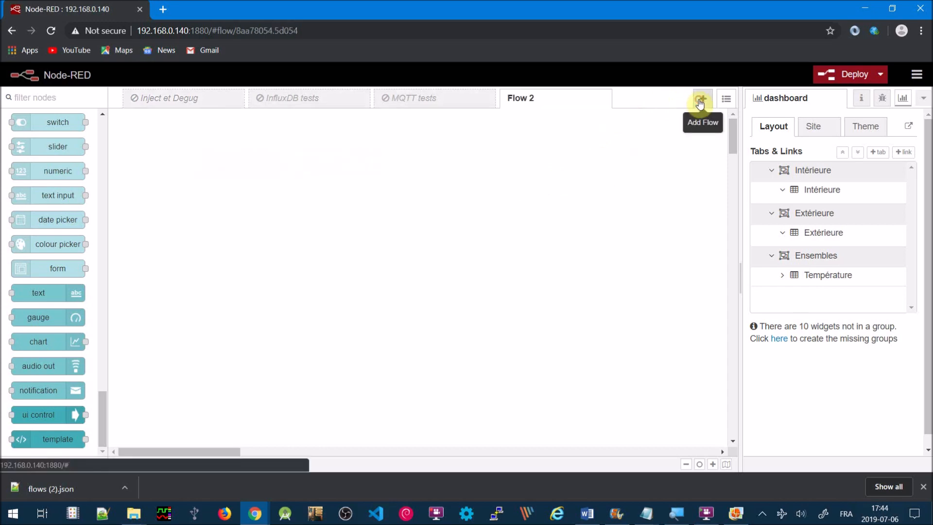
double_click(520, 101)
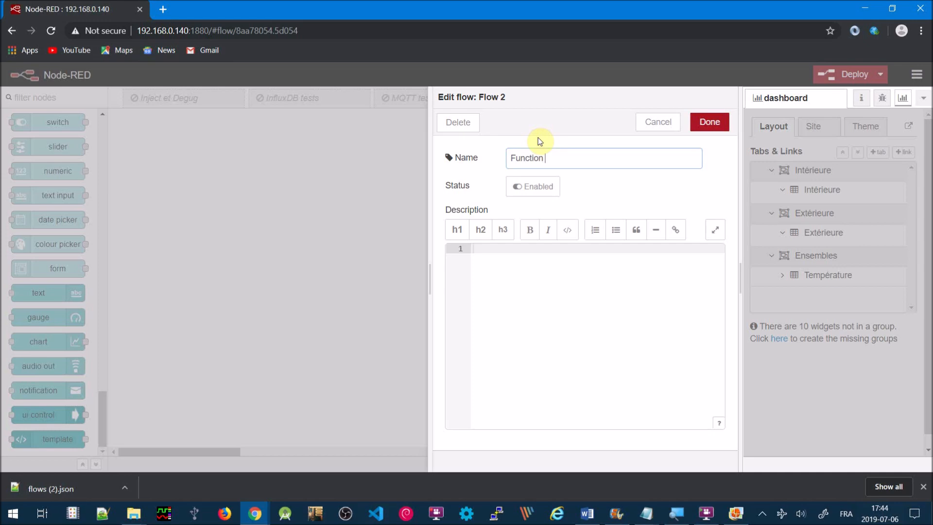
text(Function Gauge Chart)
Describe the flow with the level-1 heading "Function Gauge Chart" and the line "Utiliser les noeuds Function Gauge Chart", and save it.
drag(614, 157, 500, 172)
key(ctrl+c)
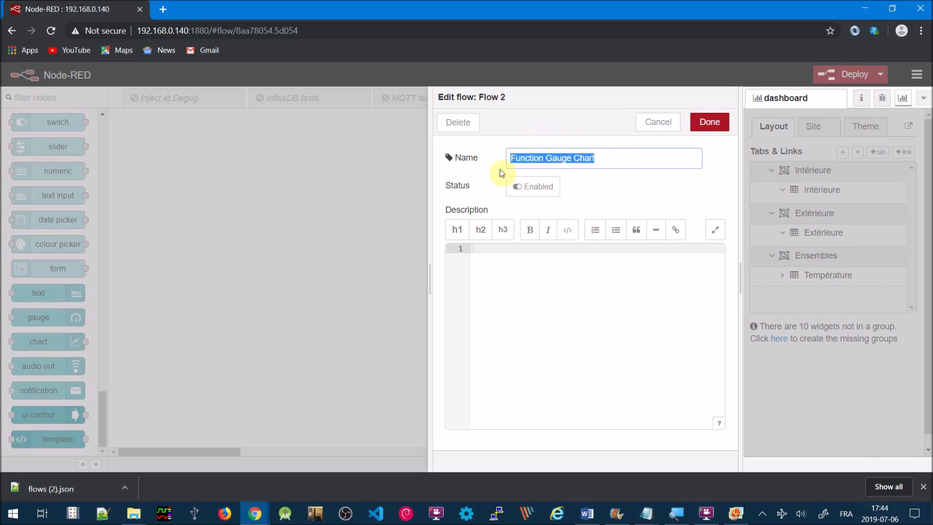
click(489, 249)
key(ctrl+v)
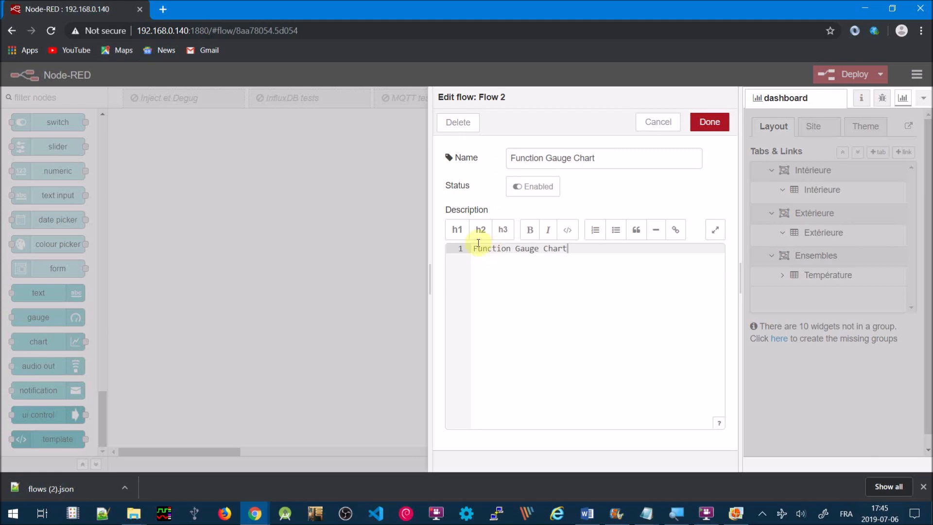
click(457, 231)
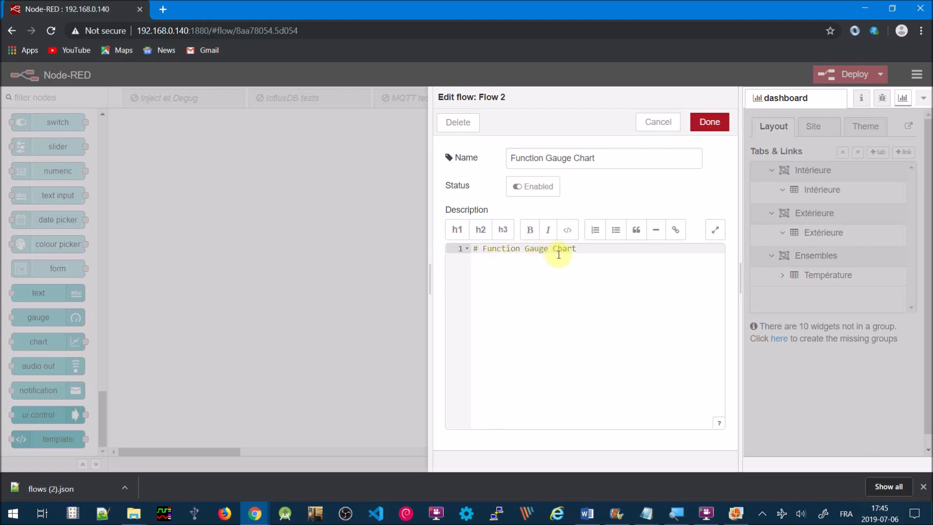
key(Return)
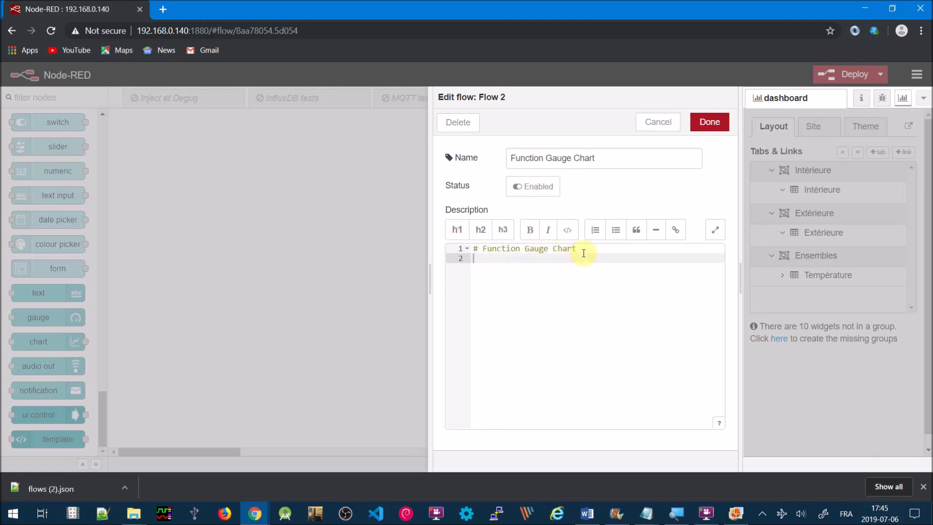
text(Utiliser les noeuds)
key(ctrl+v)
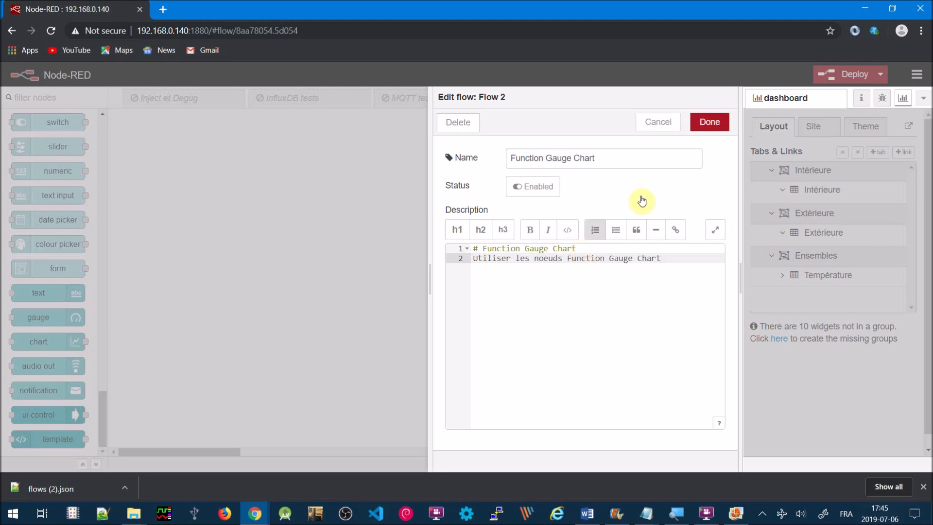
click(713, 124)
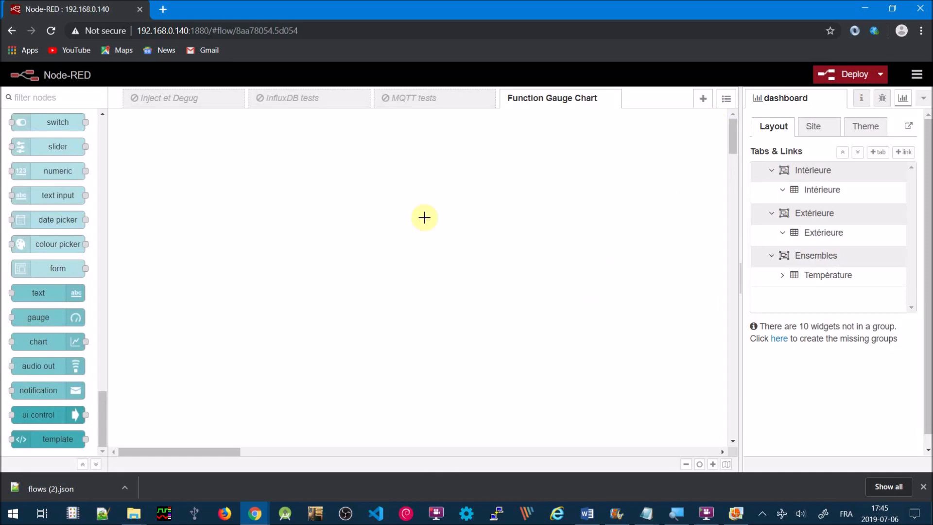
Place an inject node, a debug node above it and a function node beside it on the Function Gauge Chart flow.
click(56, 99)
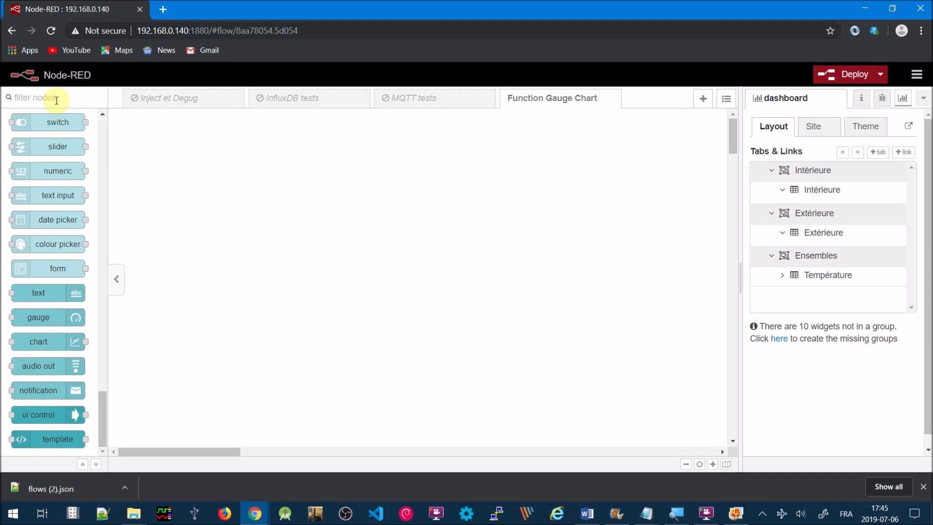
drag(103, 411, 104, 108)
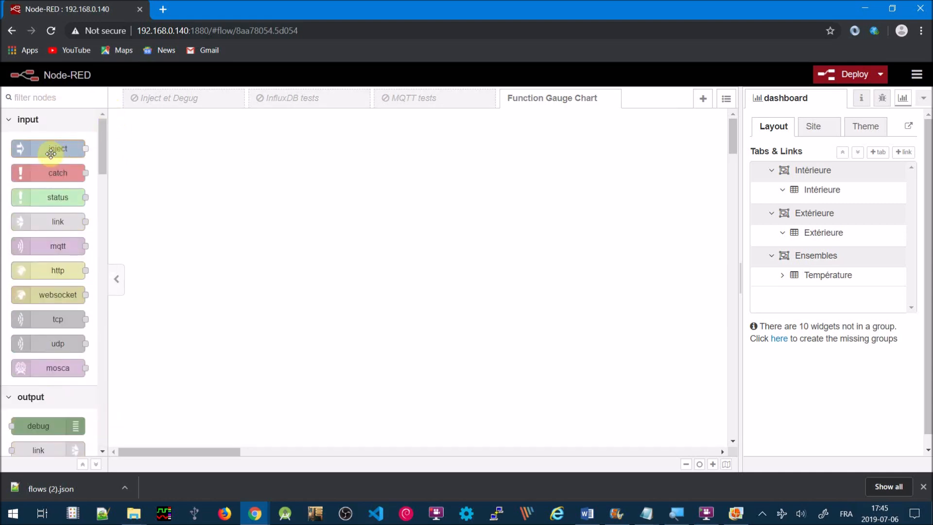
drag(61, 155, 228, 176)
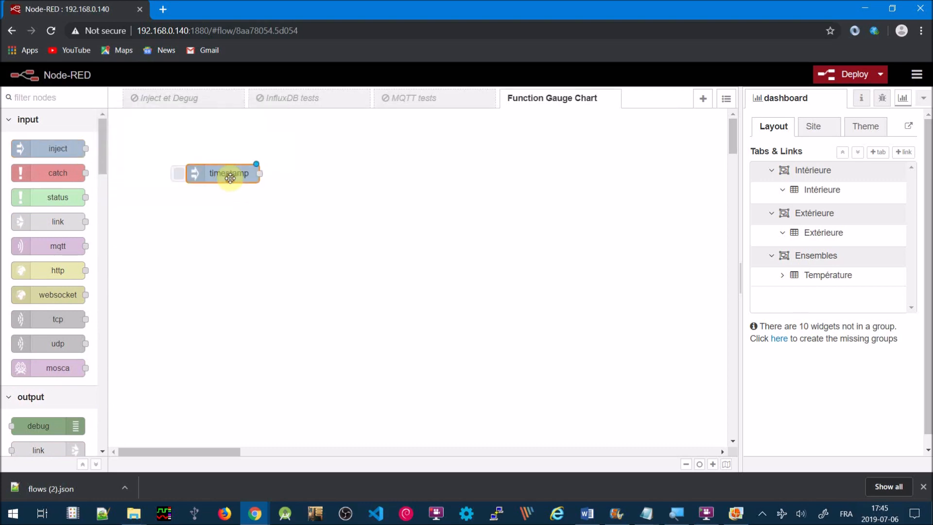
drag(42, 425, 358, 134)
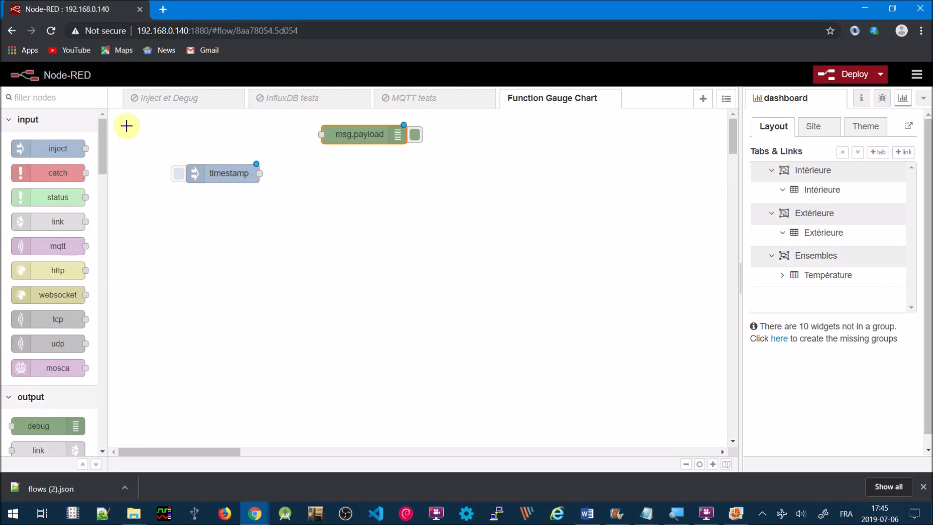
drag(104, 138, 119, 166)
drag(45, 437, 312, 171)
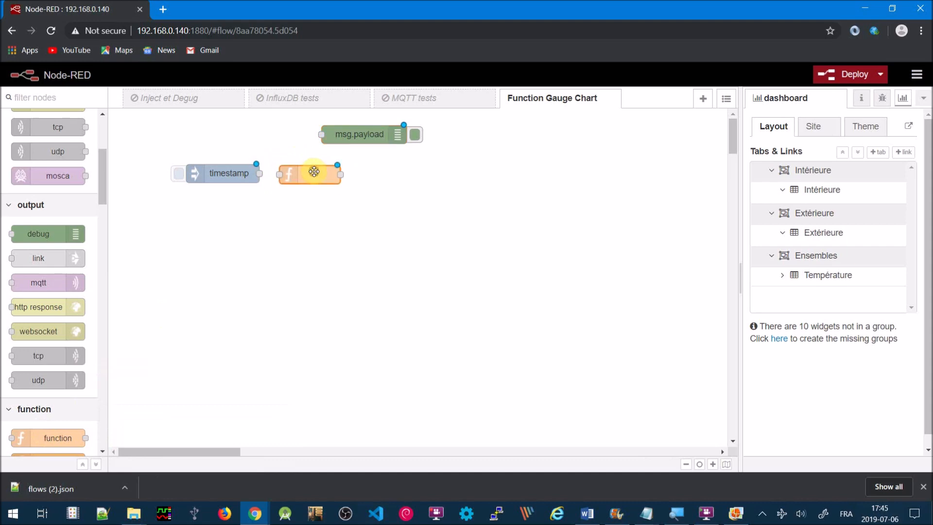
Filter the node palette for "function" and place a second function node below the first one.
click(63, 99)
text(function)
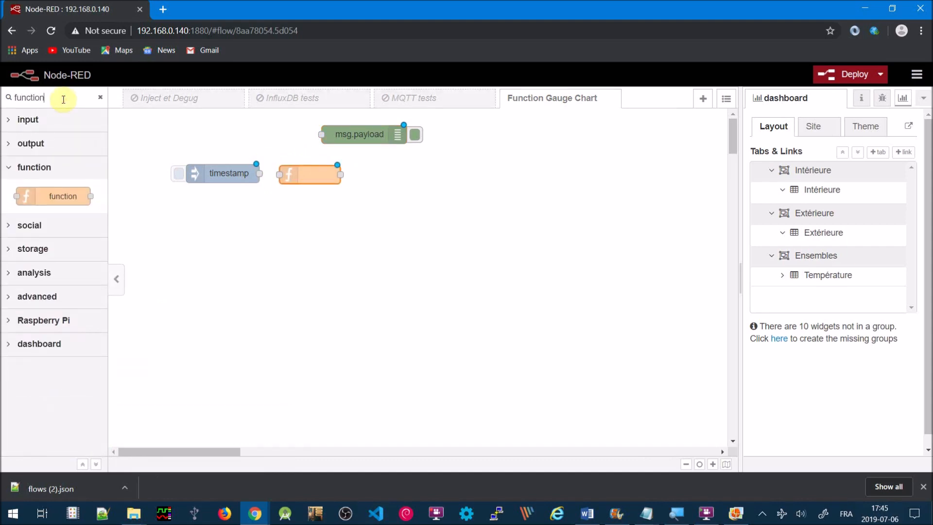
drag(74, 197, 310, 216)
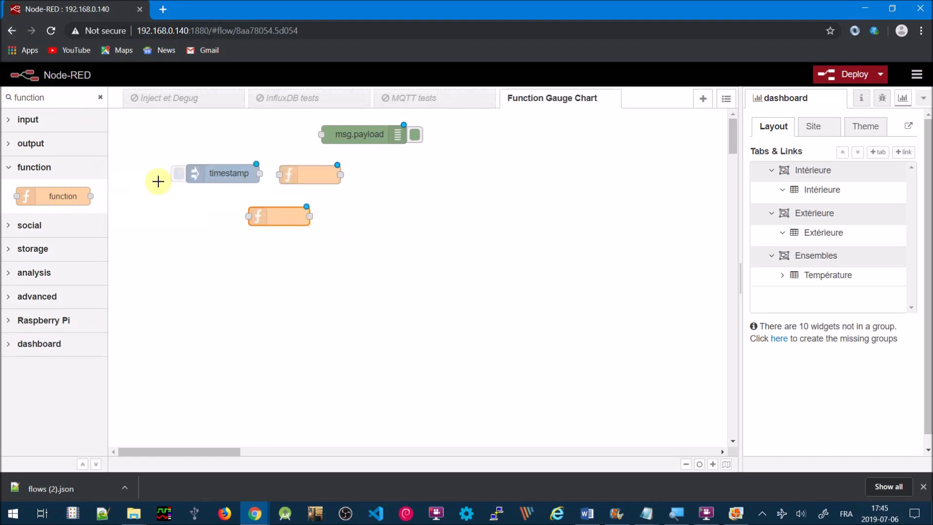
Delete the second function node and wire the timestamp inject node to the remaining function node.
click(101, 100)
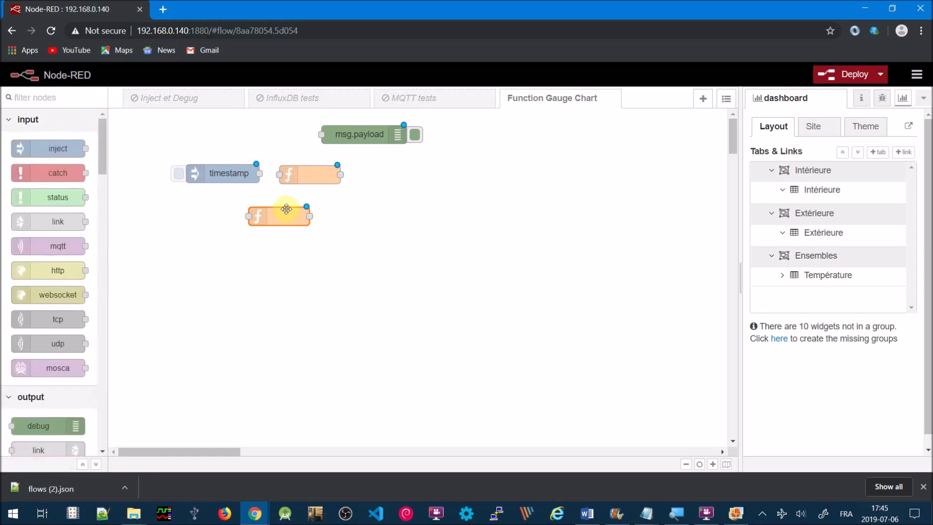
key(Delete)
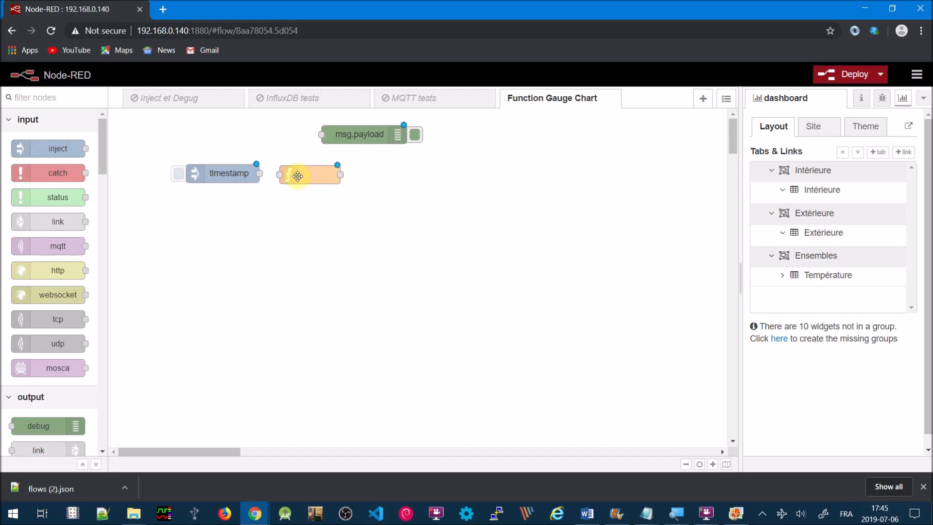
drag(259, 173, 318, 172)
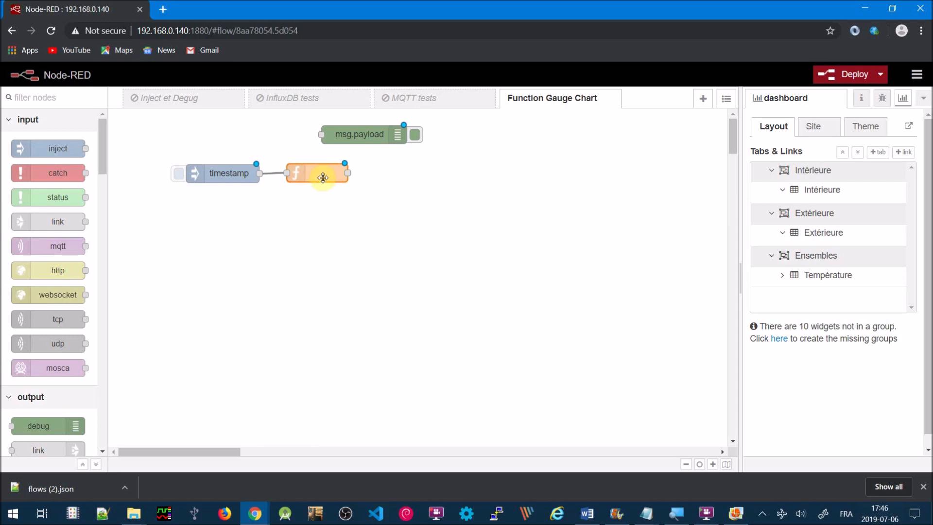
In the function node's code, set msg.topic="Intérieure" on the first line.
double_click(322, 177)
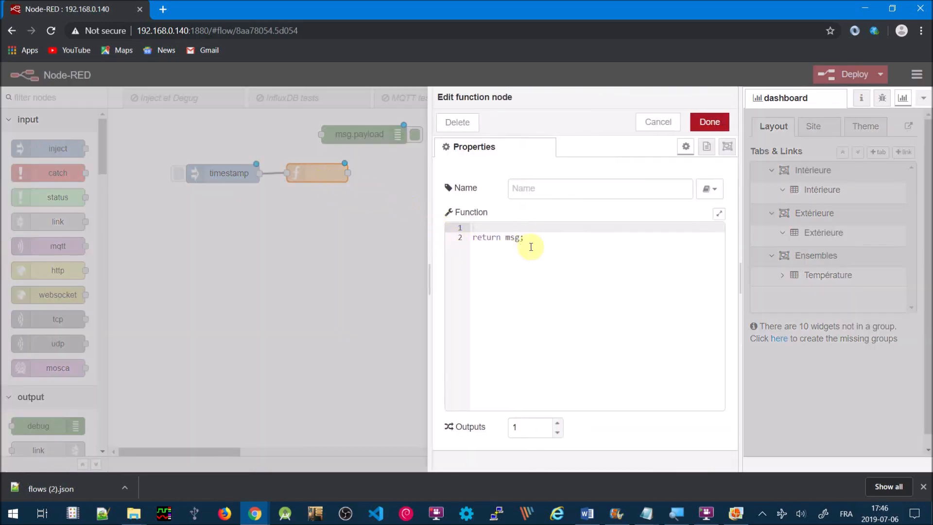
click(495, 229)
text(msg)
text(.p)
text(opic)
text(=)
text(")
text(Intérieure)
click(587, 228)
Add the code line msg.payload = Math.floor(50*Math.sin(msg.payload/5000)); before the return statement.
key(Return)
text(msg.payload)
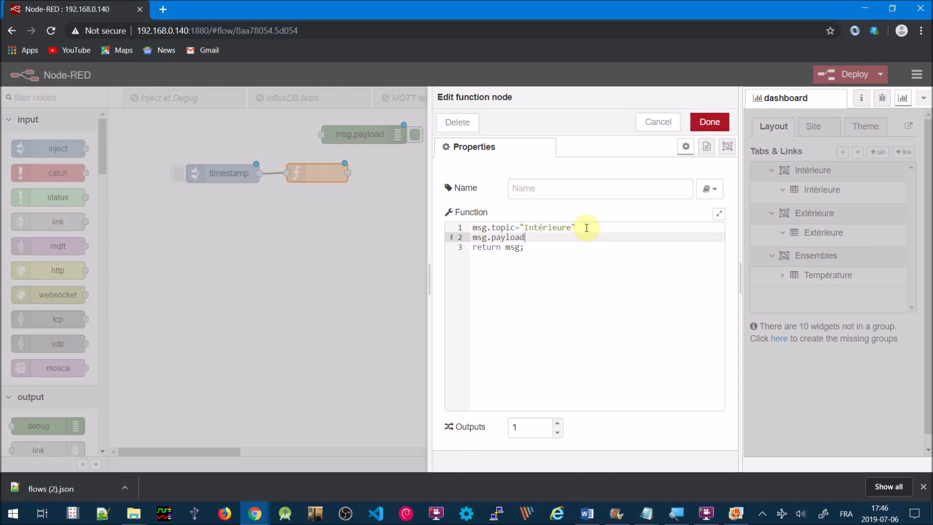
text( = Math.floor()
text(50*Math.sin)
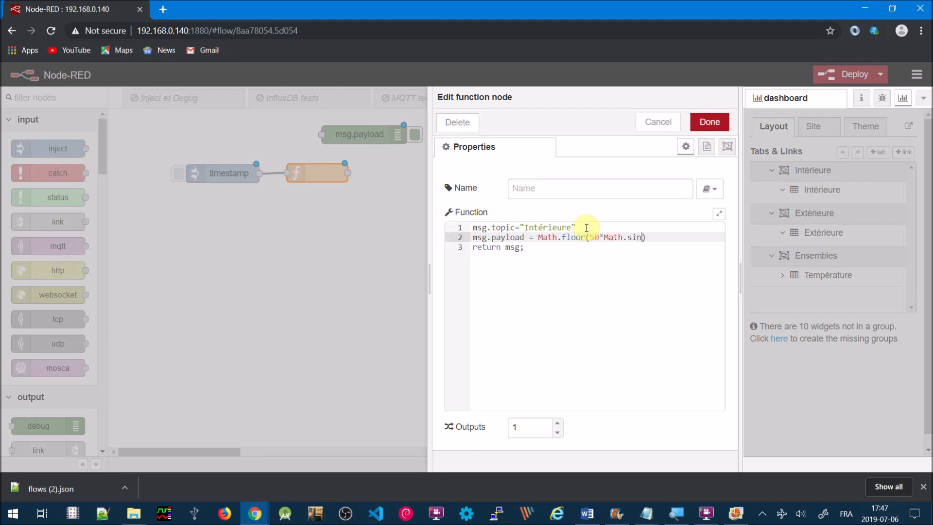
text(()
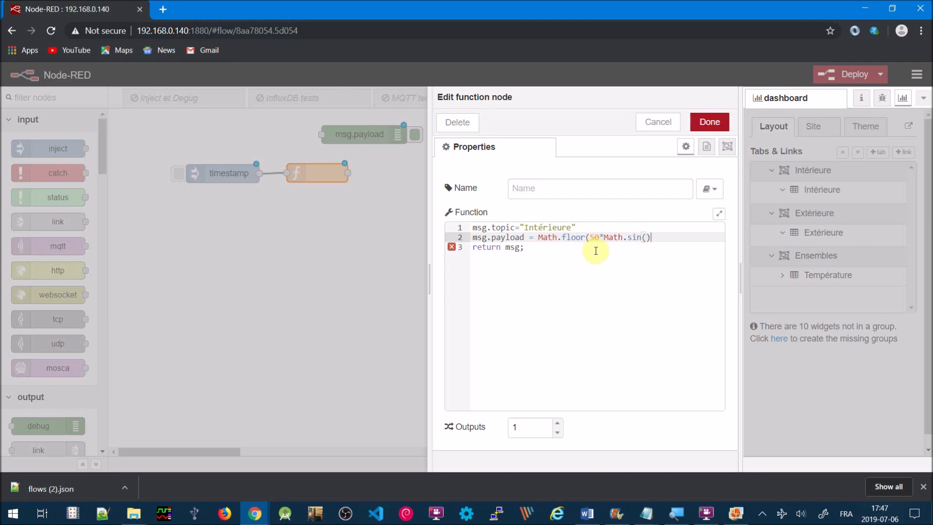
click(646, 239)
text(mas)
key(BackSpace)
key(BackSpace)
text(sg.payload)
text(/)
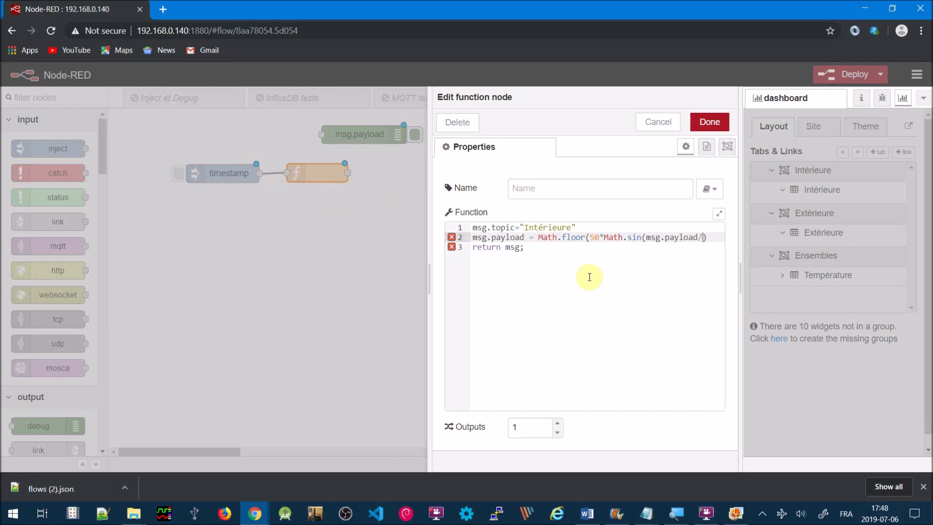
text(500)
text(0)
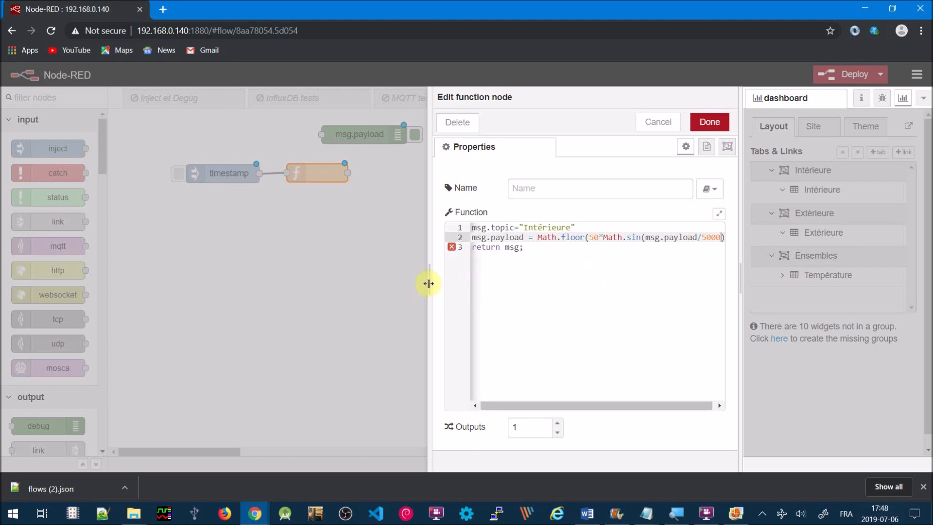
drag(427, 283, 285, 272)
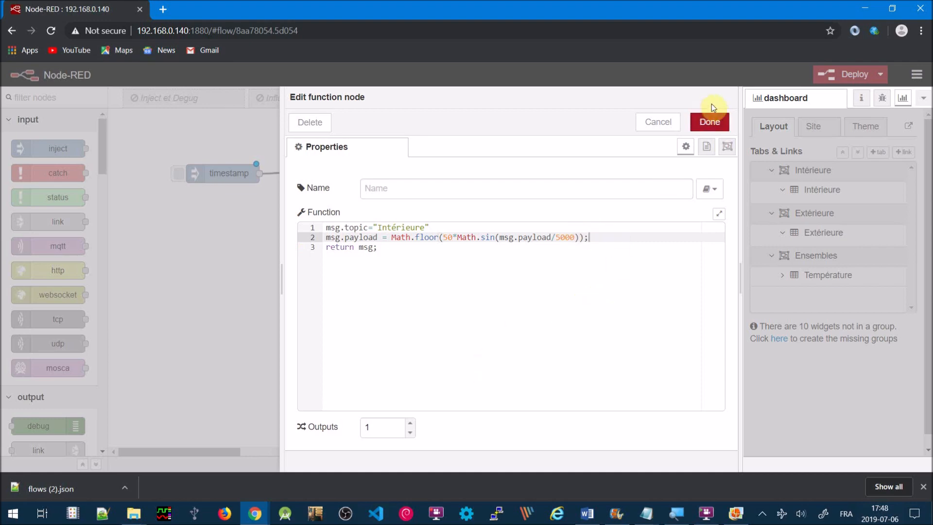
Name the function node Température Intérieure and save it.
click(459, 188)
text(Température)
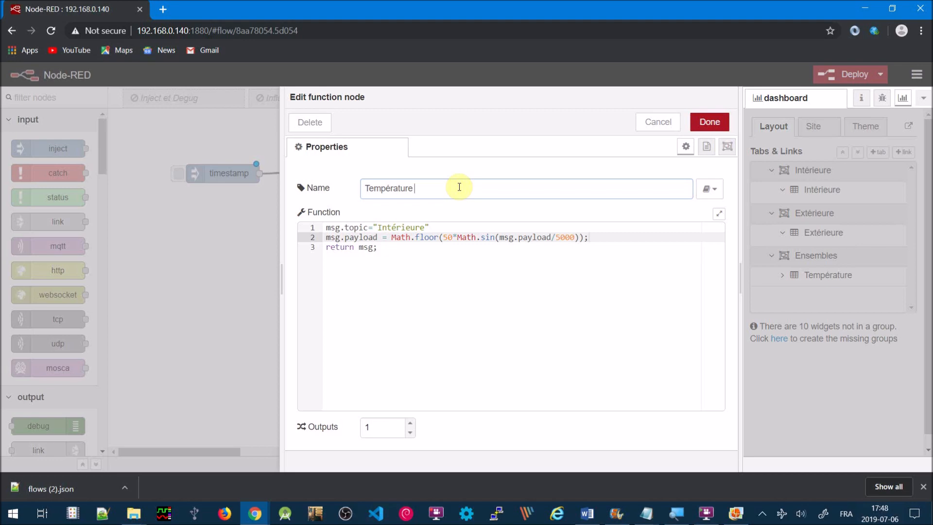
text( Intérieure)
click(708, 122)
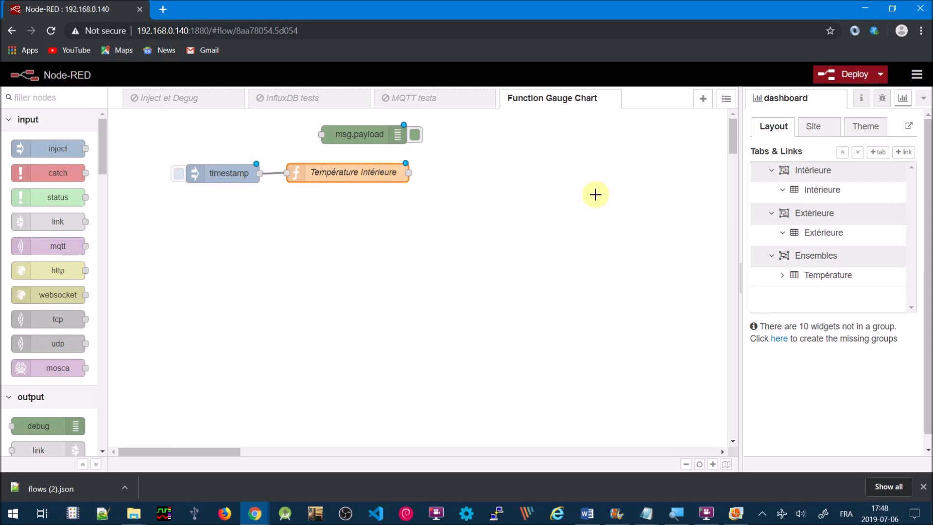
Move the debug node above and beyond the Température Intérieure function, wire the function's output to it, and deploy.
drag(362, 134, 461, 137)
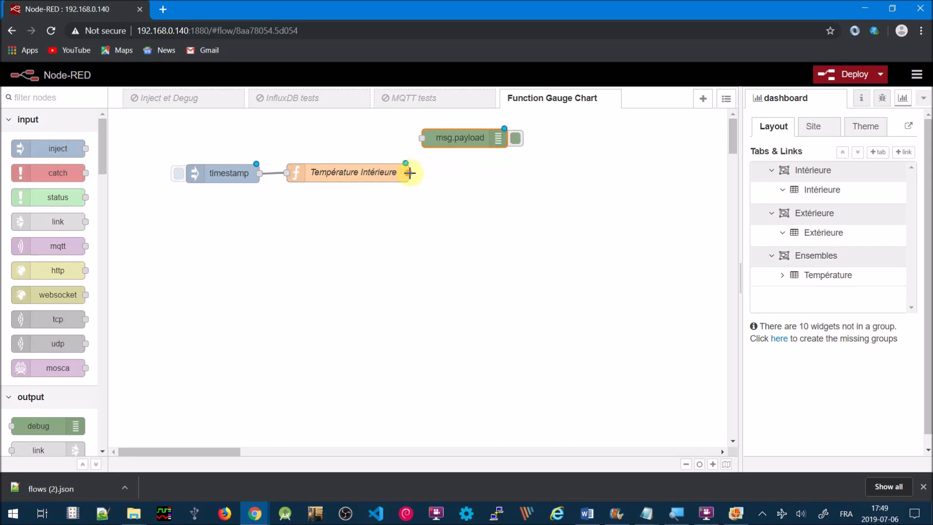
drag(409, 172, 421, 139)
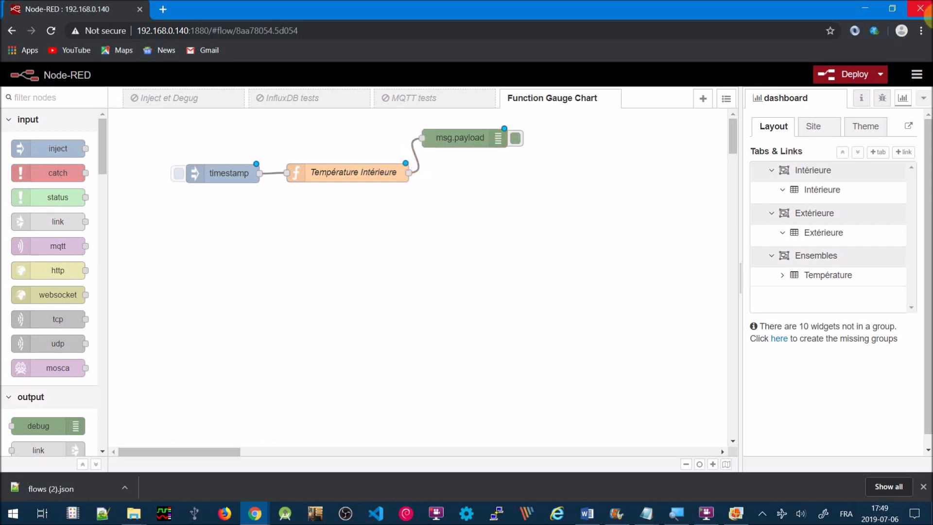
click(840, 74)
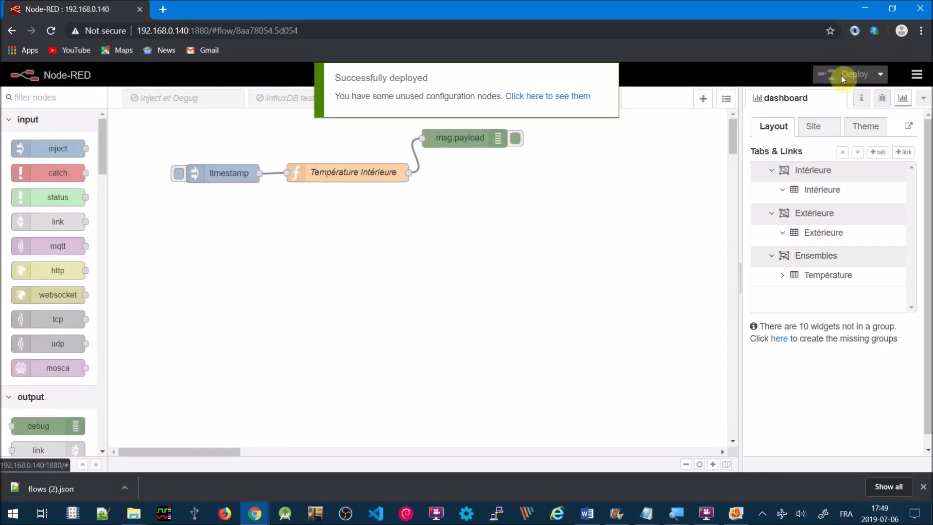
Set the timestamp inject node to repeat at an interval of every 1 second and save it.
double_click(244, 178)
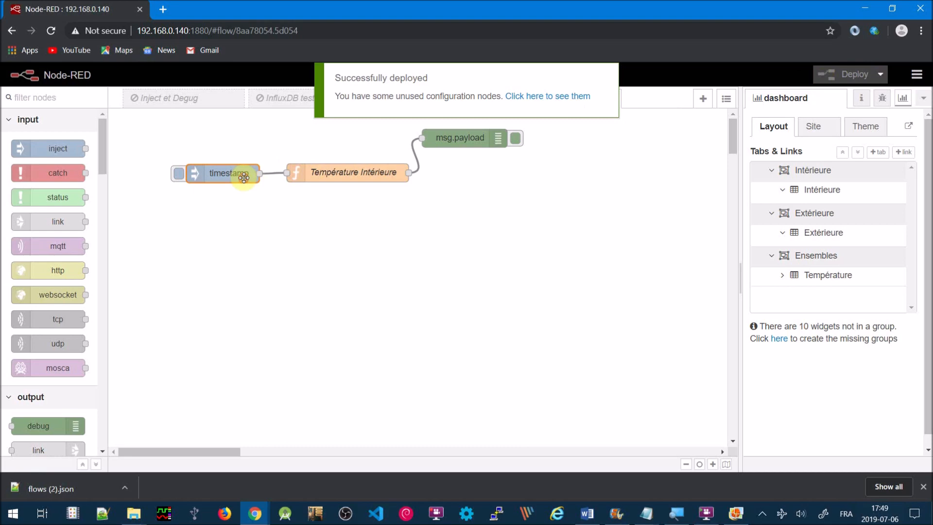
click(544, 269)
click(540, 306)
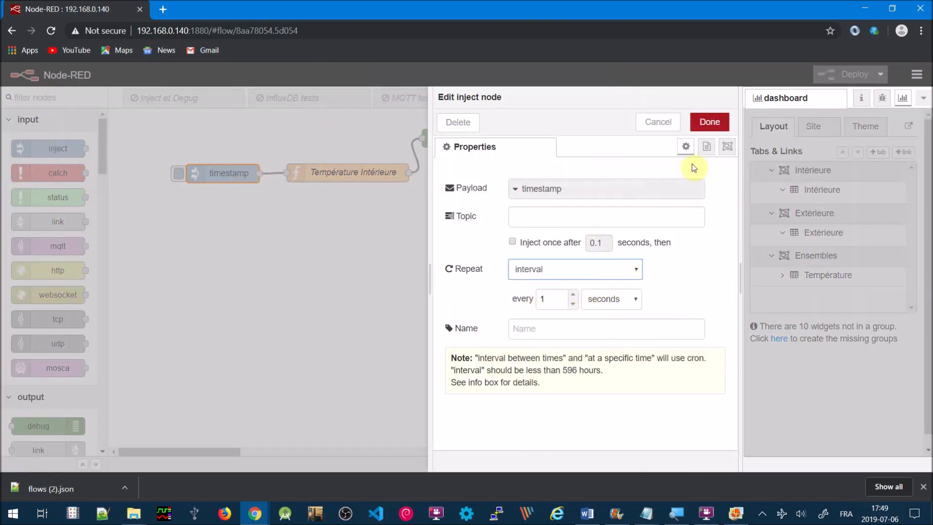
click(708, 124)
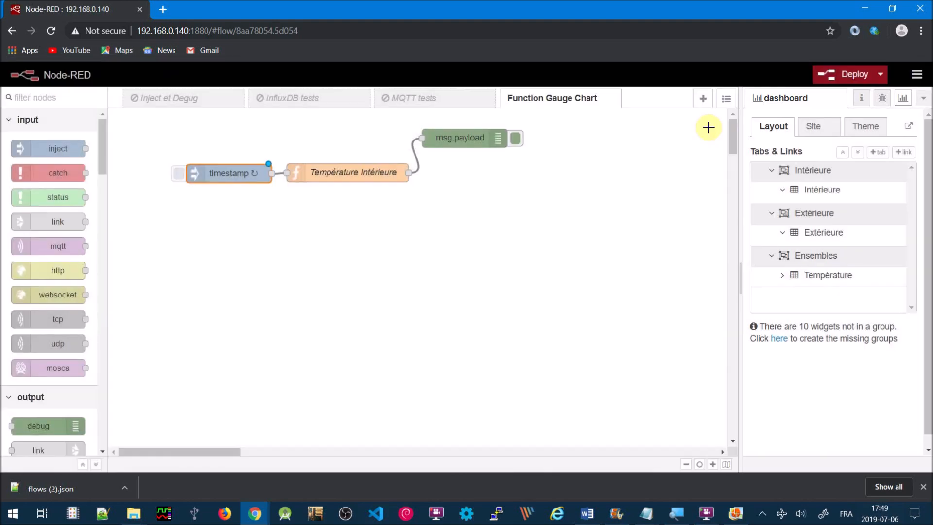
Deploy the flow, then view and clear its debug messages.
click(842, 73)
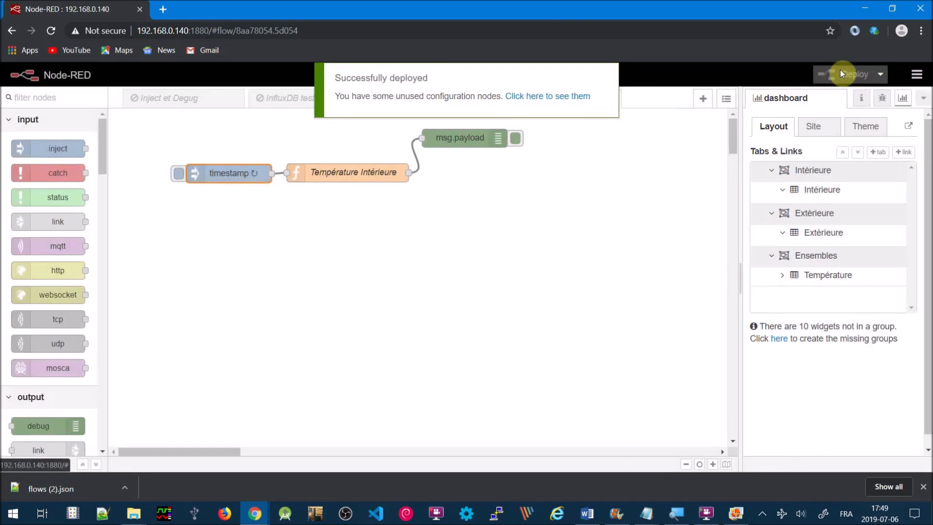
click(881, 99)
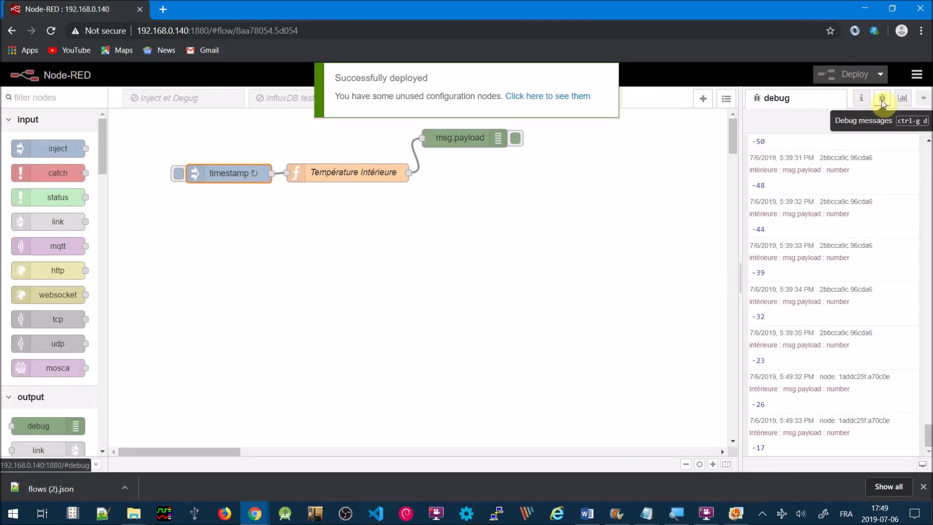
click(913, 123)
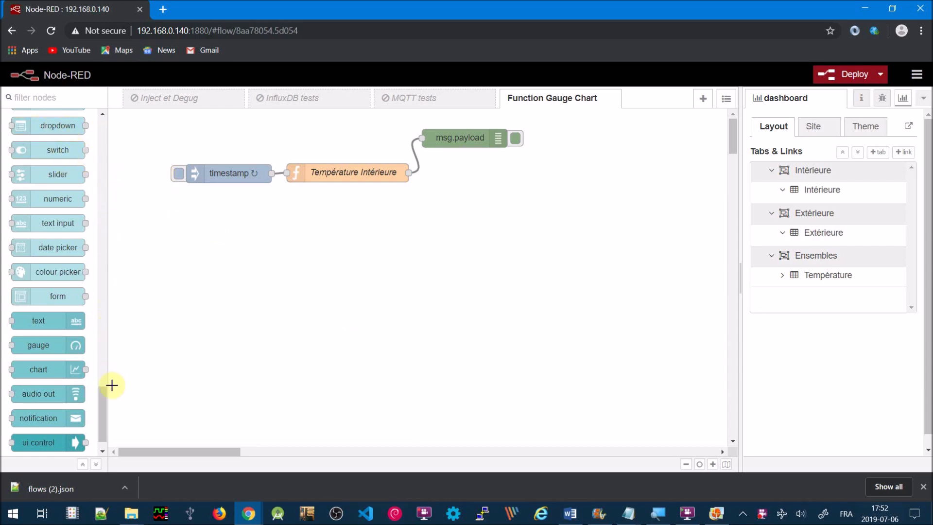
Place a dashboard gauge node beside the Température Intérieure function and wire the function's output to it.
mouse_move(106, 408)
mouse_down()
mouse_move(105, 397)
mouse_move(106, 405)
mouse_up()
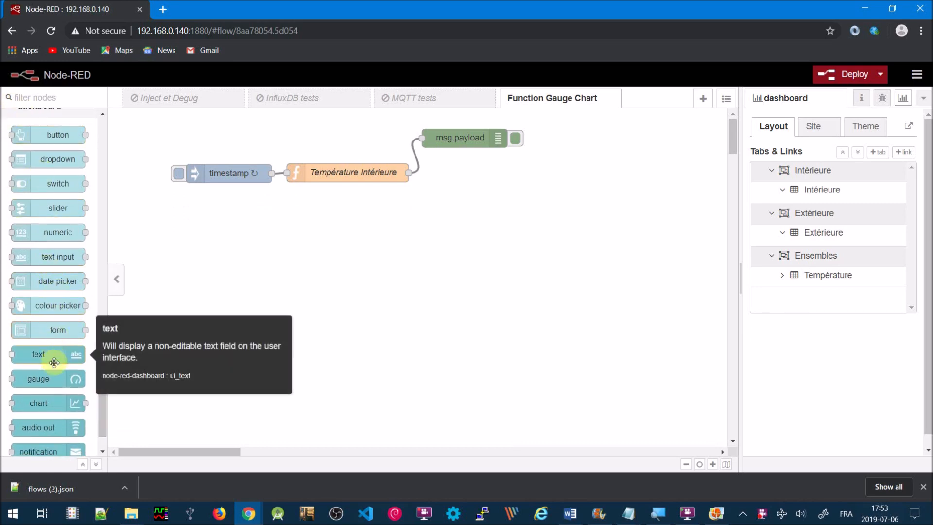
drag(42, 380, 460, 174)
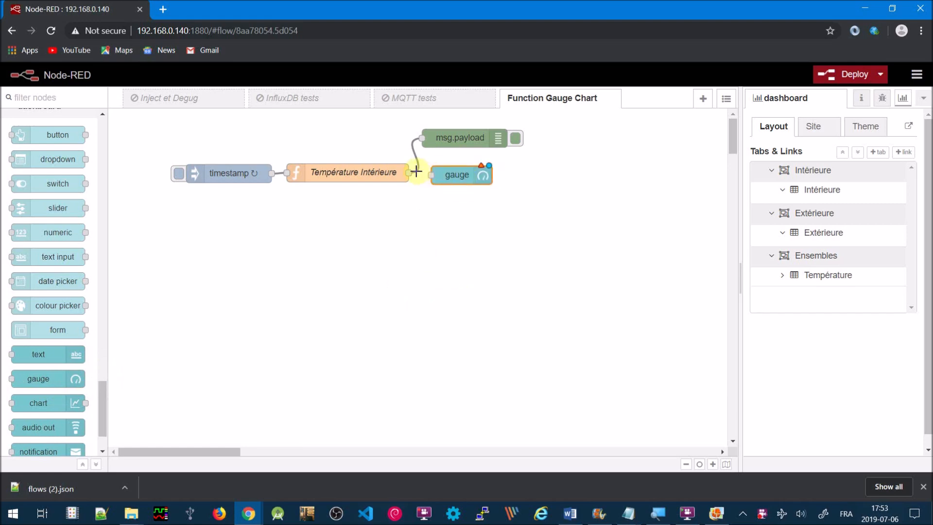
drag(470, 174, 470, 172)
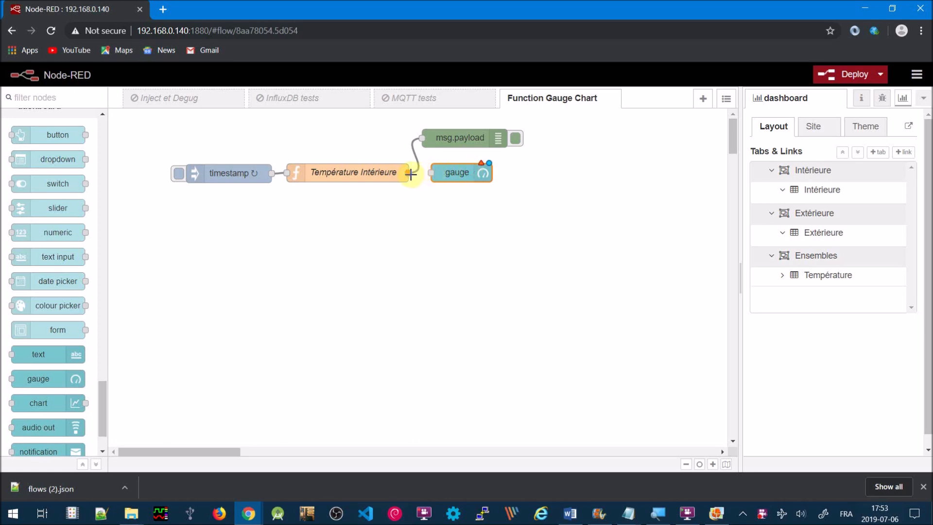
drag(410, 173, 453, 172)
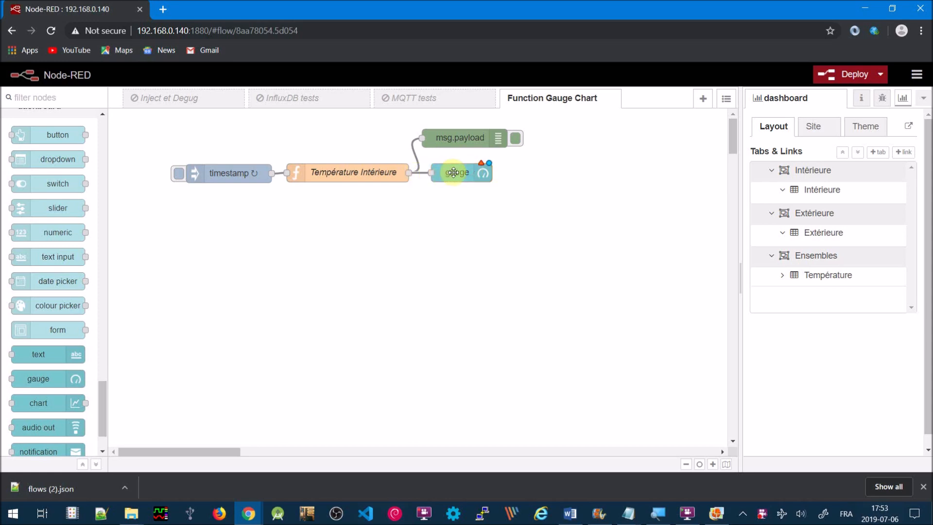
Assign the gauge node to the [Intérieure] Intérieure group with the Gauge type.
double_click(453, 172)
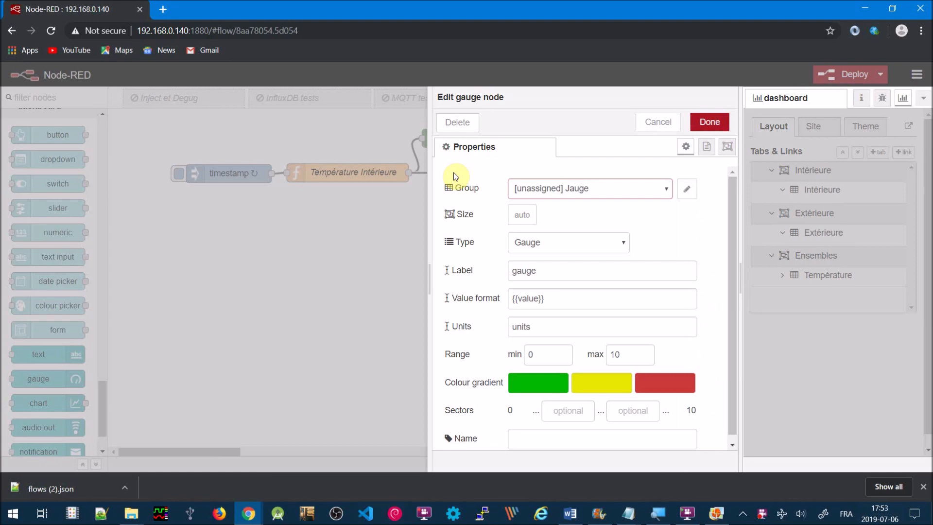
click(665, 191)
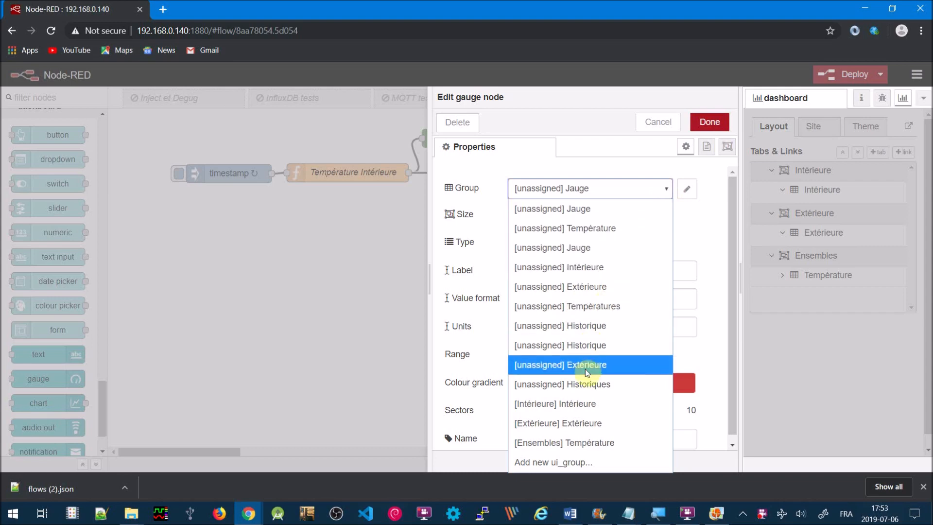
click(584, 404)
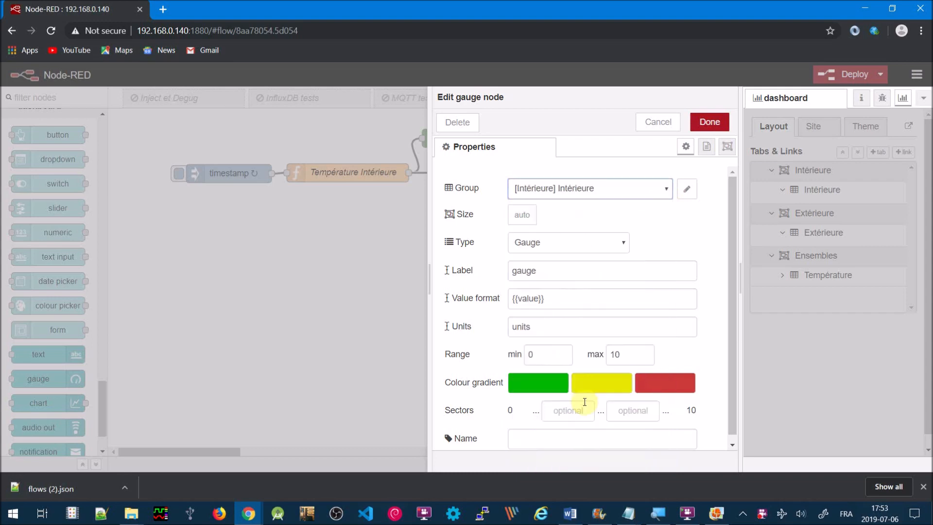
click(630, 244)
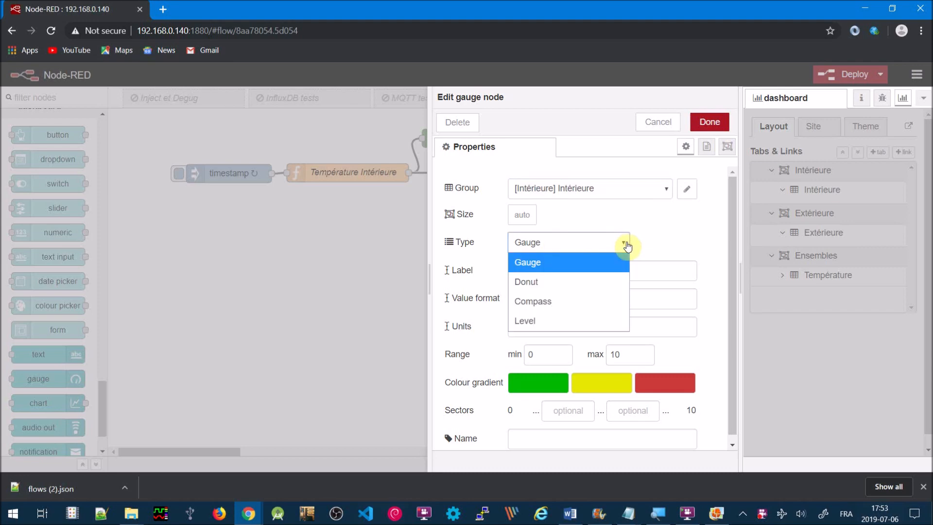
click(602, 250)
Set the gauge's label to Jauge.
click(542, 270)
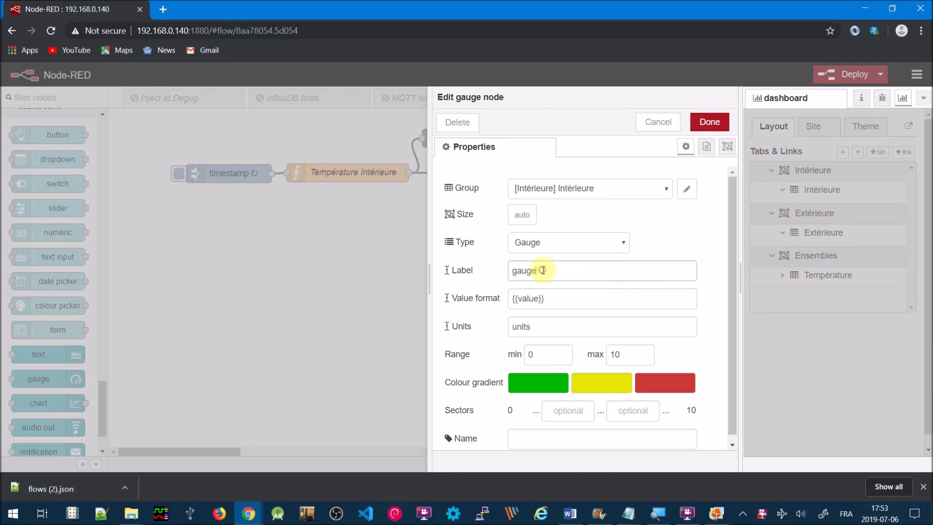
key(BackSpace)
key(BackSpace)
key(BackSpace)
key(BackSpace)
key(BackSpace)
text(Jauge)
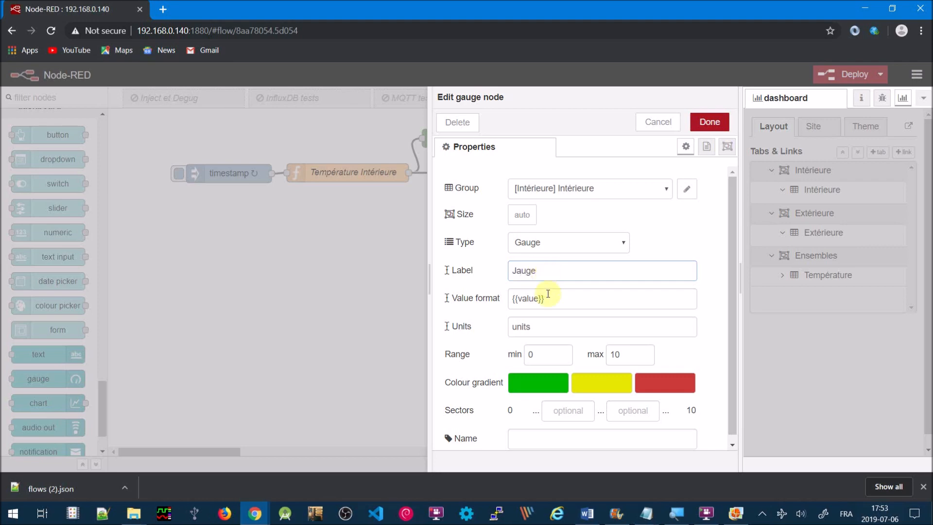
Set the gauge's units to °C and its range from -50 to 50.
click(540, 326)
key(BackSpace)
key(BackSpace)
key(BackSpace)
key(BackSpace)
key(BackSpace)
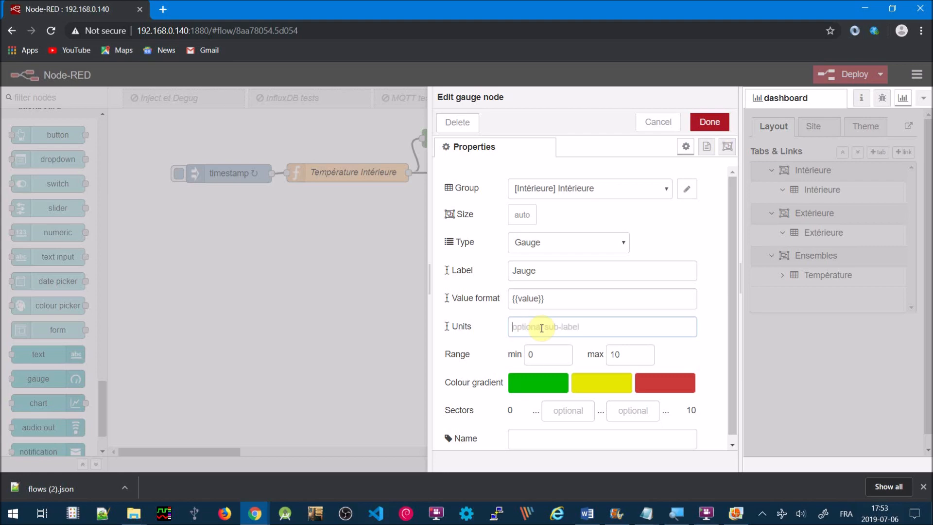
text(°C)
click(544, 359)
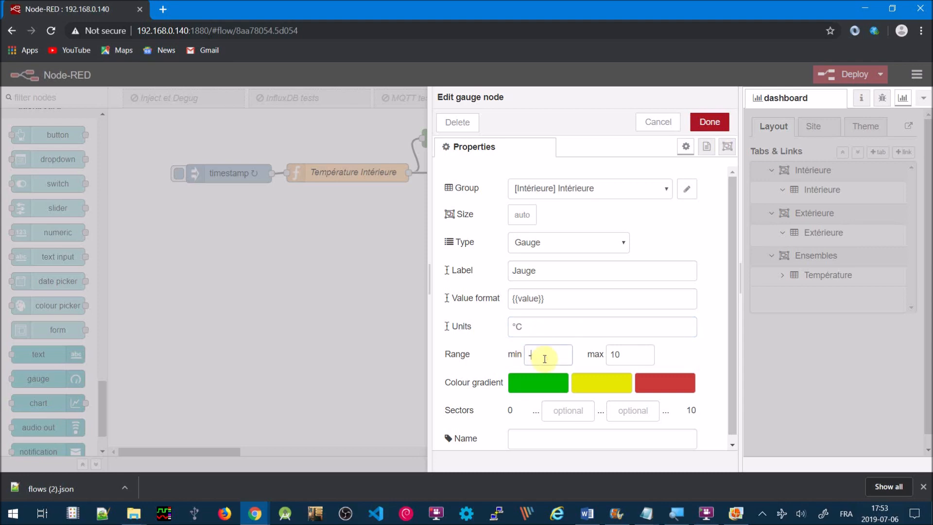
click(639, 357)
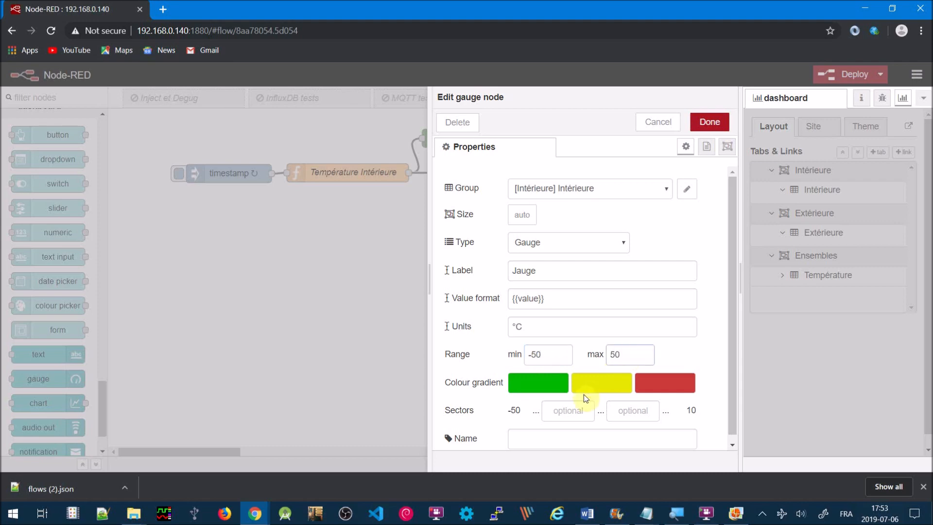
Set the gauge's first gradient colour to blue and its first sector threshold to 15.
click(528, 385)
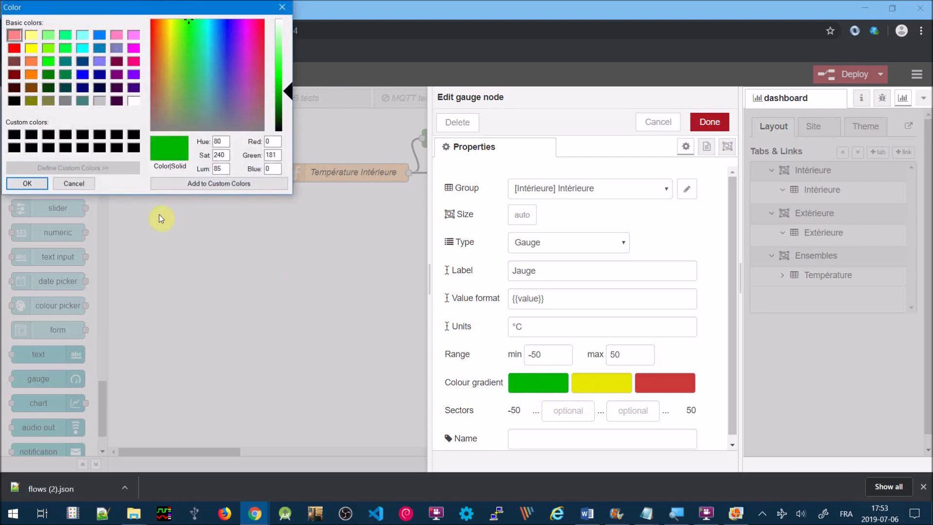
click(81, 78)
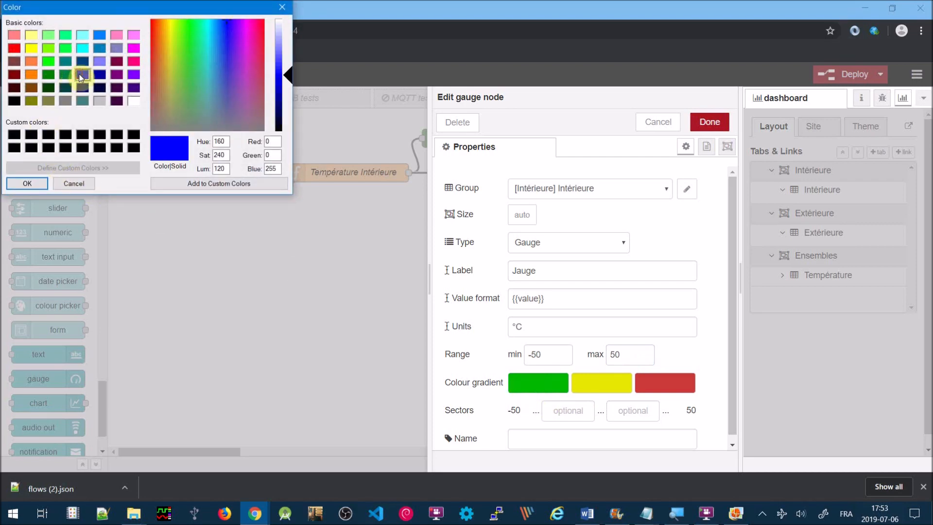
click(24, 183)
click(568, 411)
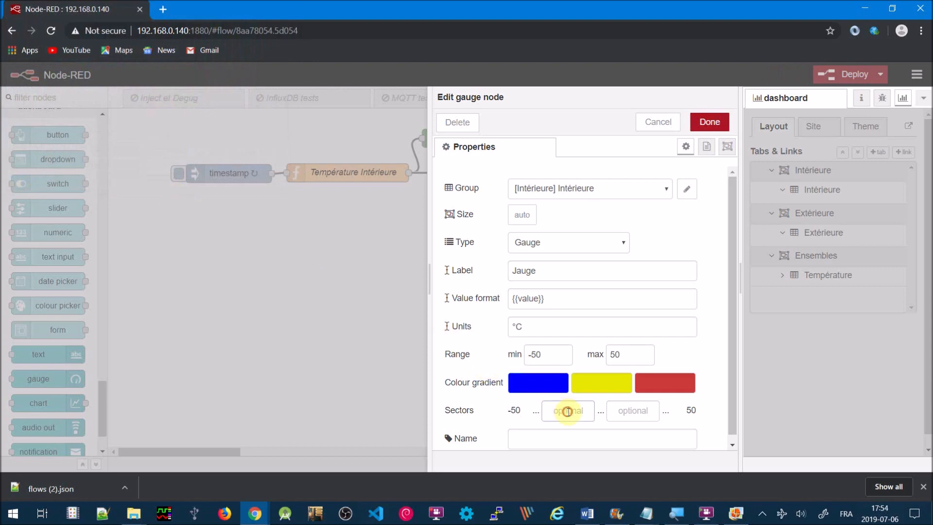
text(15)
Set the gauge's middle gradient colour to bright green and its second sector threshold to 25.
click(591, 387)
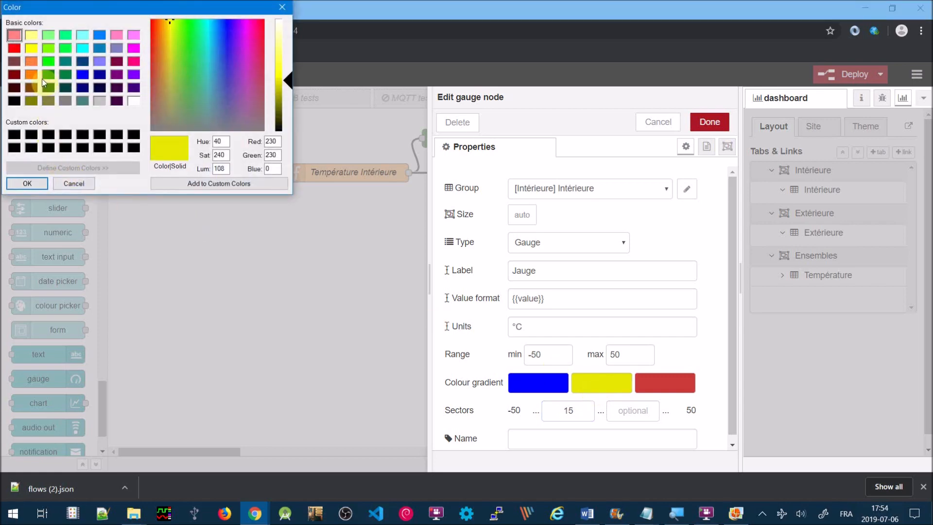
click(65, 49)
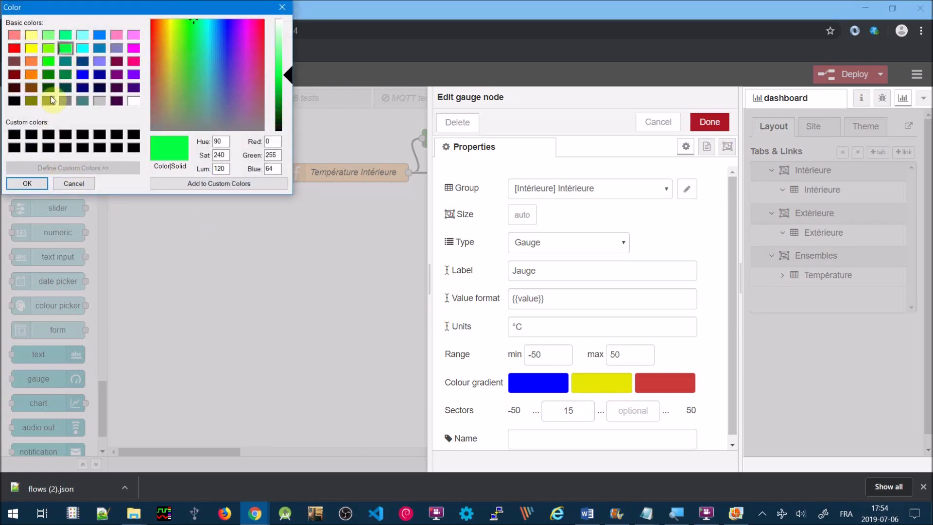
click(28, 184)
click(630, 410)
text(2)
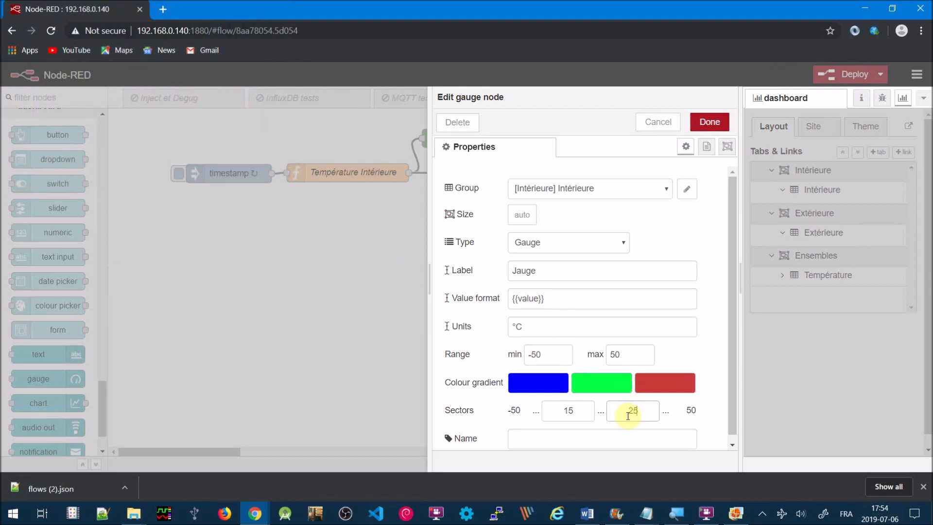
text(5)
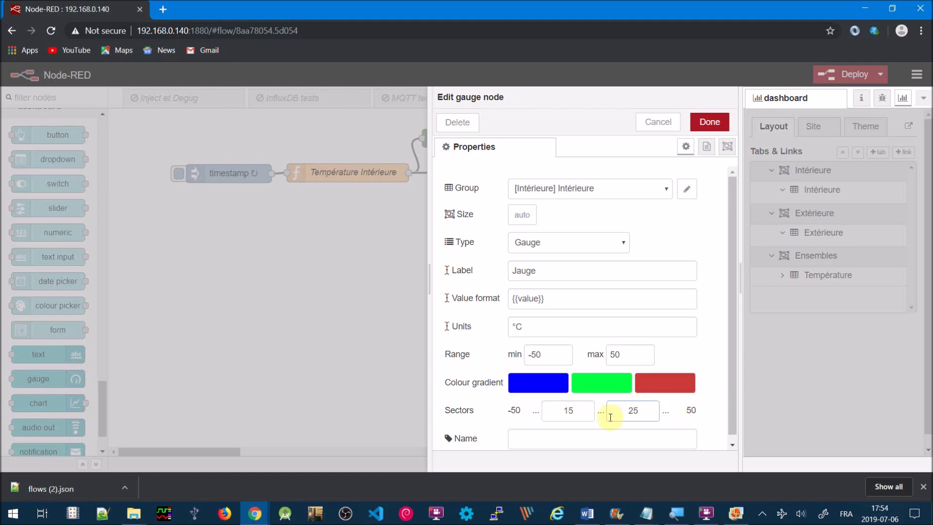
Name the gauge node Jauge, save its settings and deploy the flow.
click(579, 441)
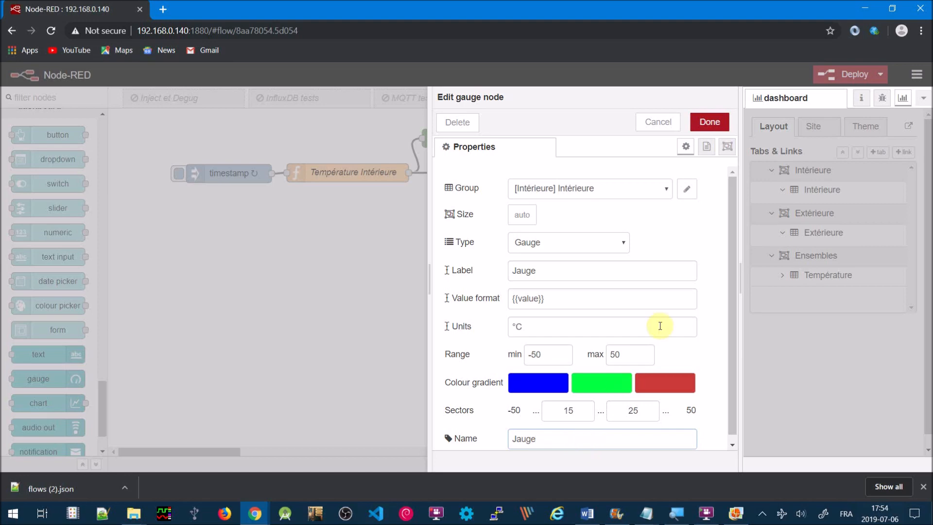
click(708, 123)
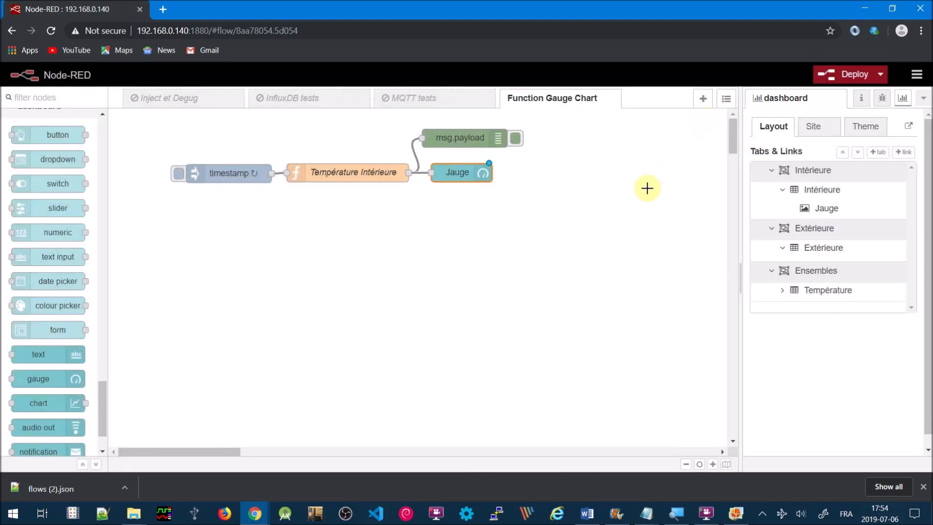
mouse_move(820, 212)
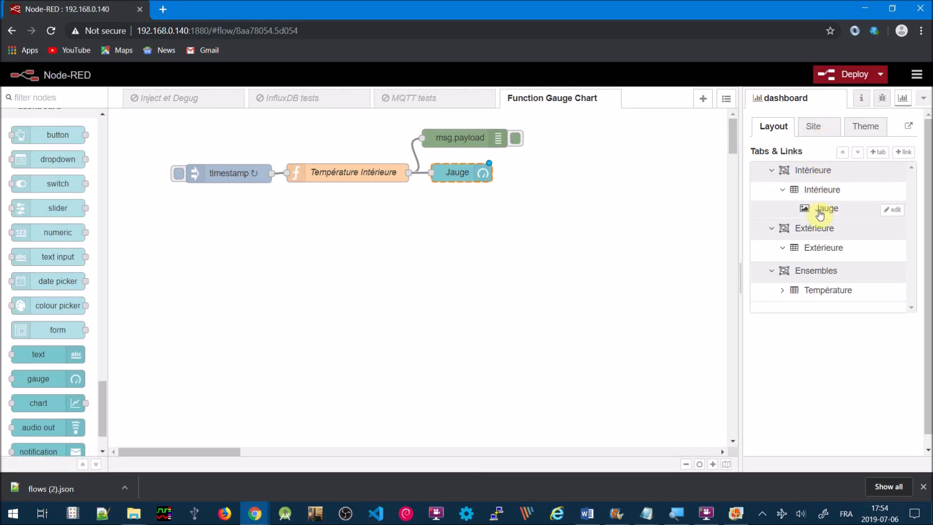
click(835, 75)
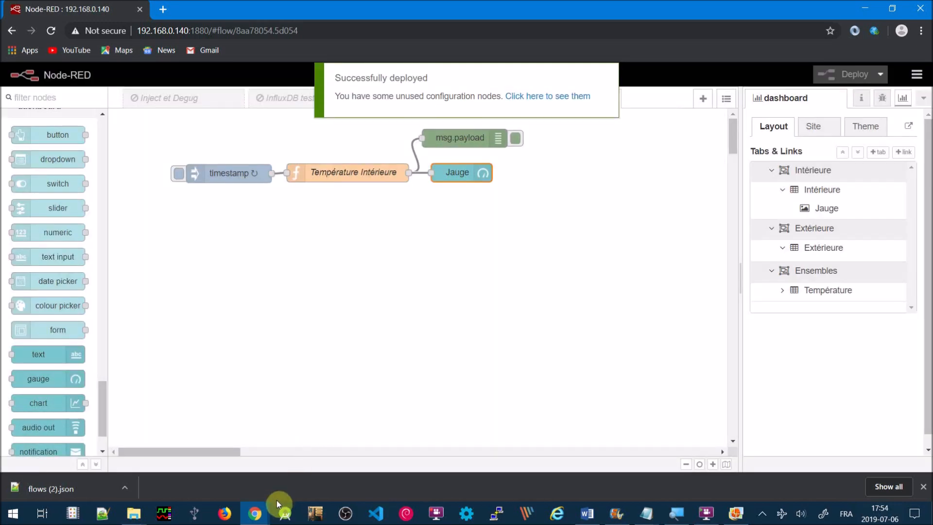
Check the Jauge gauge on the live Températures dashboard and return to the flow editor.
mouse_move(279, 503)
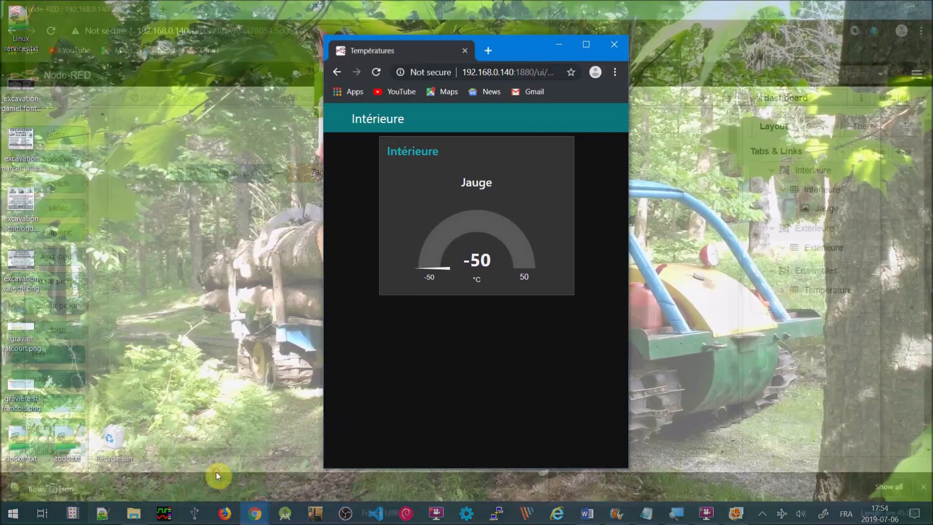
click(216, 472)
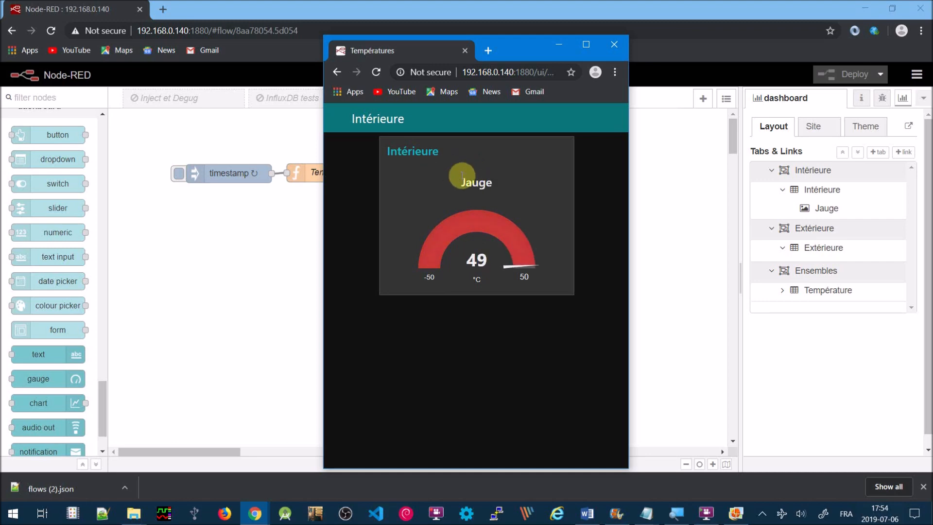
click(287, 228)
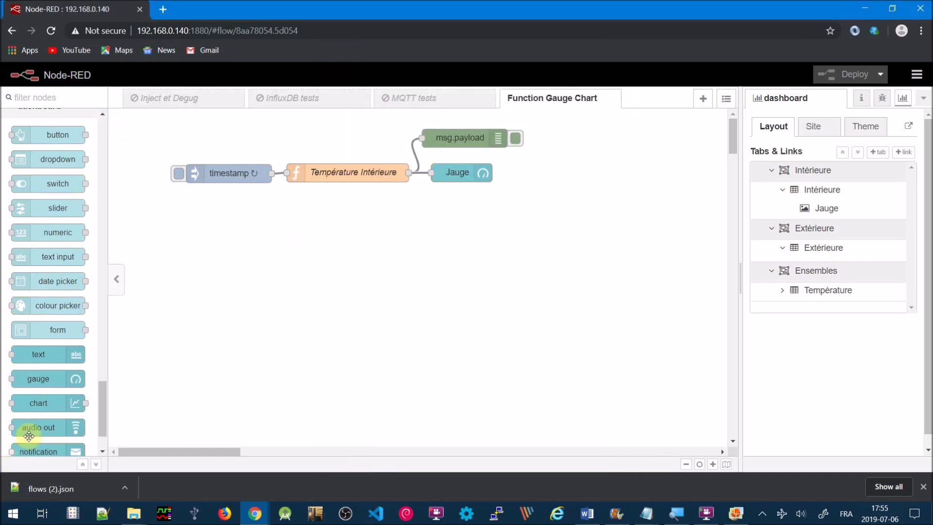
Add a chart node below Jauge, wired from the Température Intérieure function, and assign it to the [Intérieure] Intérieure group.
drag(40, 403, 408, 172)
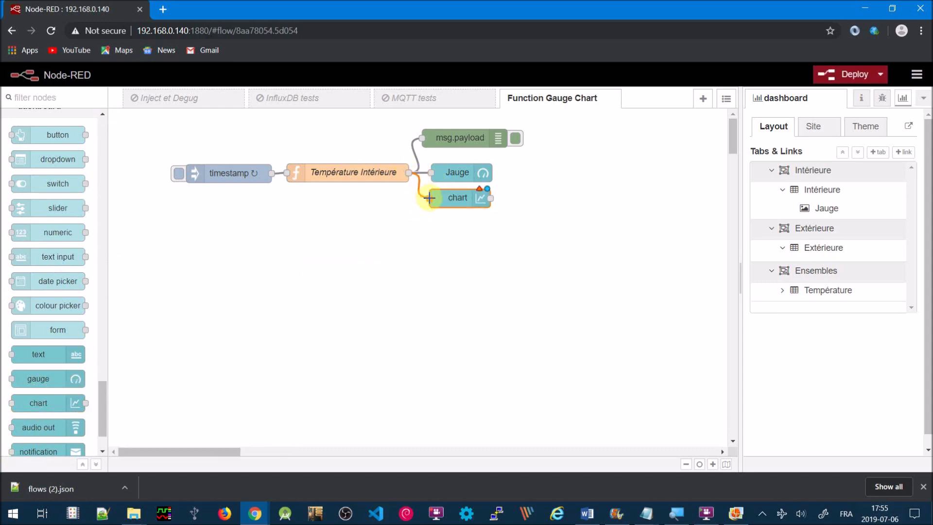
double_click(455, 199)
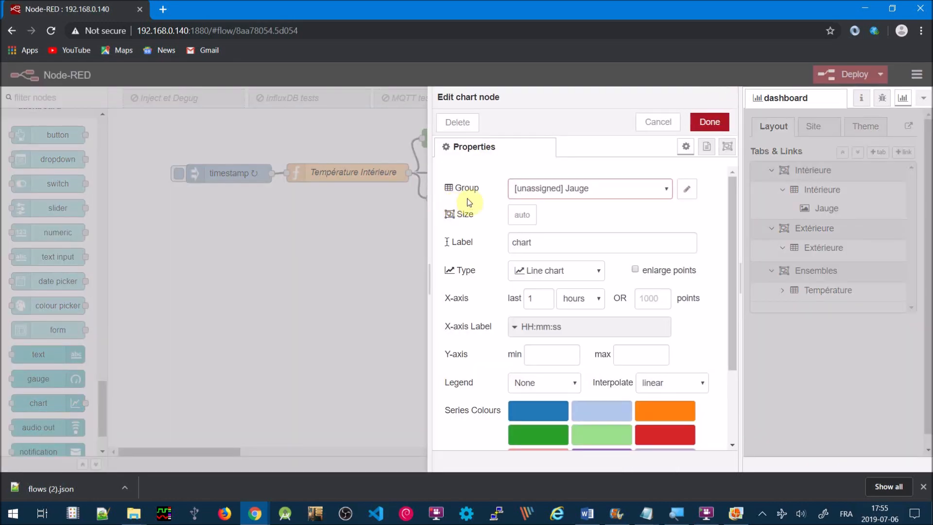
click(665, 193)
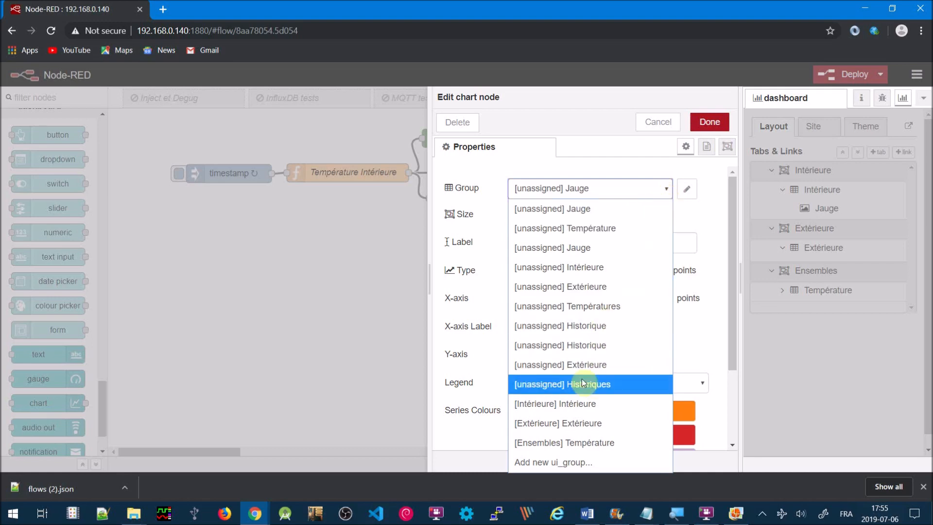
click(578, 404)
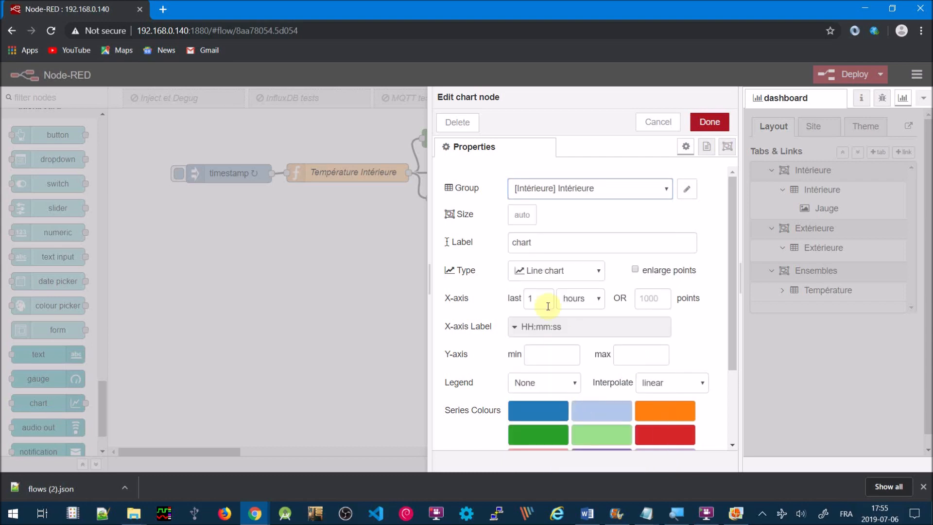
Set both the chart's label and its node name to Historique.
click(546, 241)
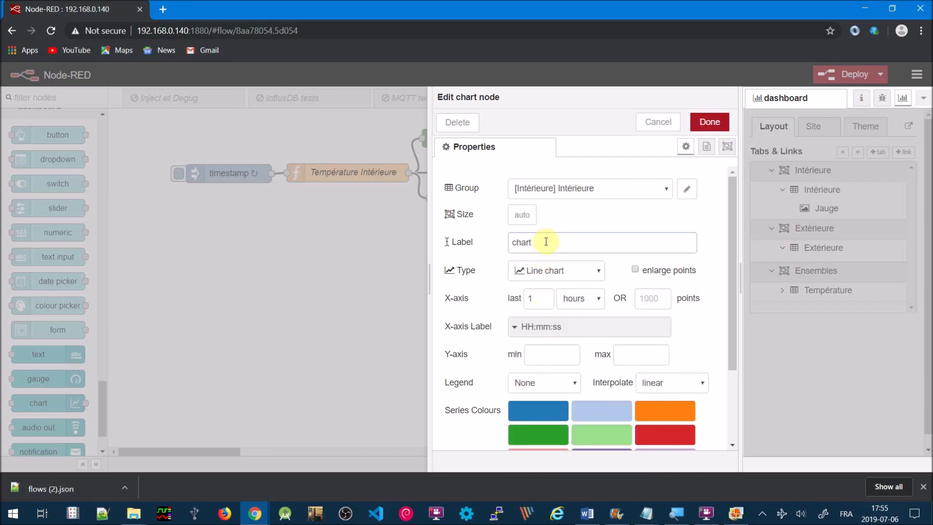
key(BackSpace)
text(Historique)
drag(731, 324, 730, 394)
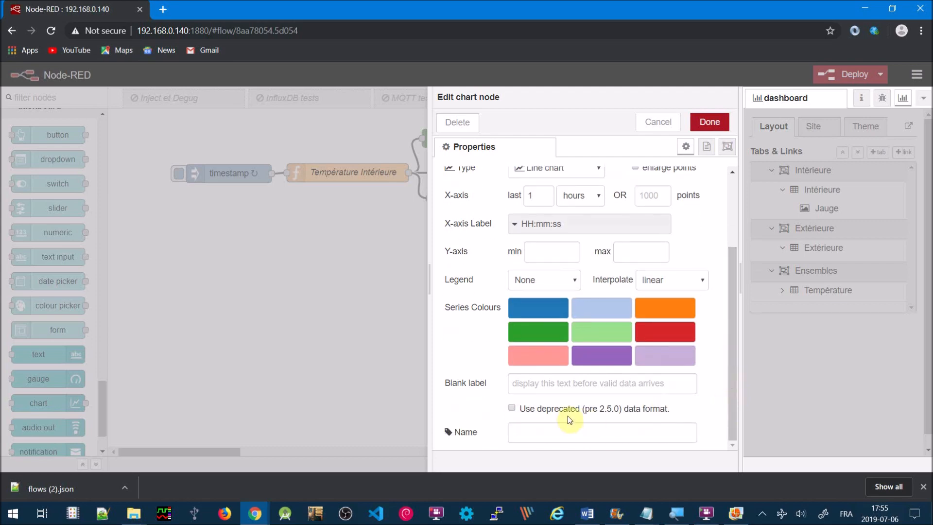
click(556, 435)
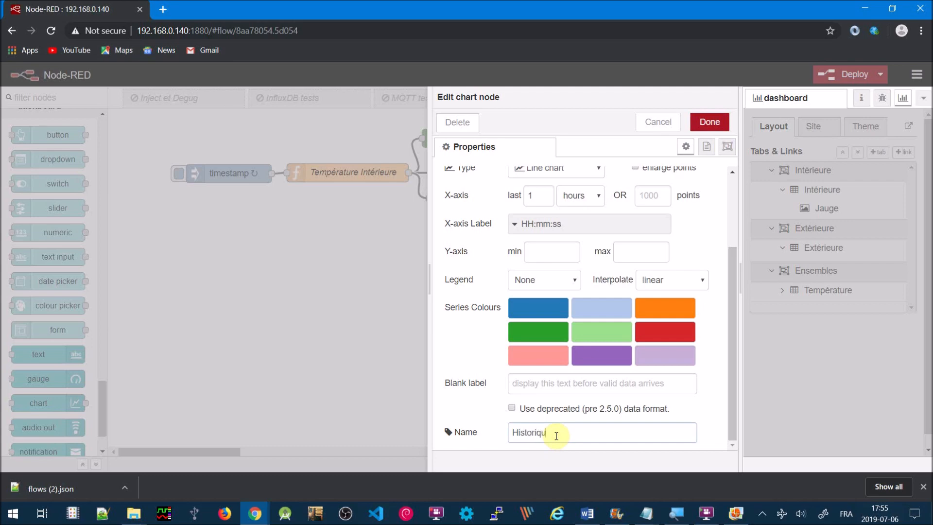
Set the chart's Y-axis from -50 to 50 with bezier interpolation, keeping the default first series colour.
click(545, 248)
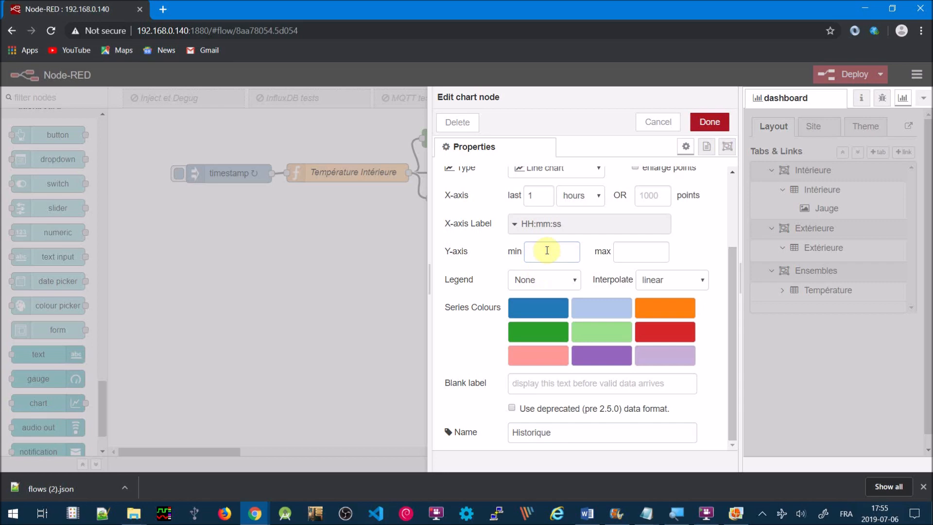
text(-50)
click(627, 249)
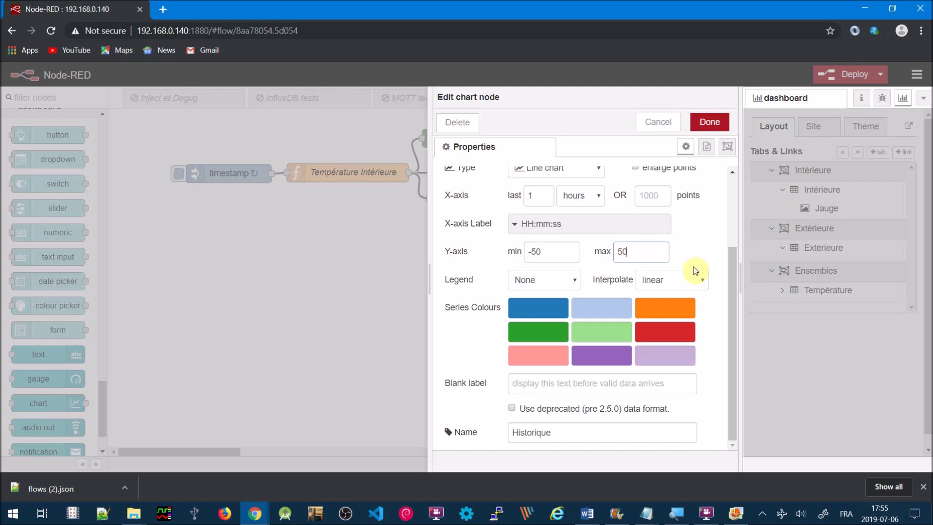
click(701, 284)
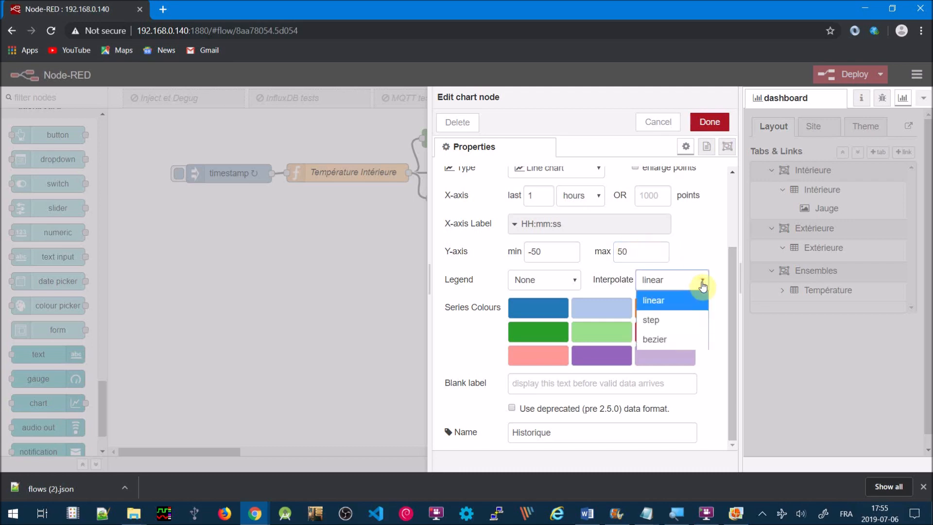
click(668, 338)
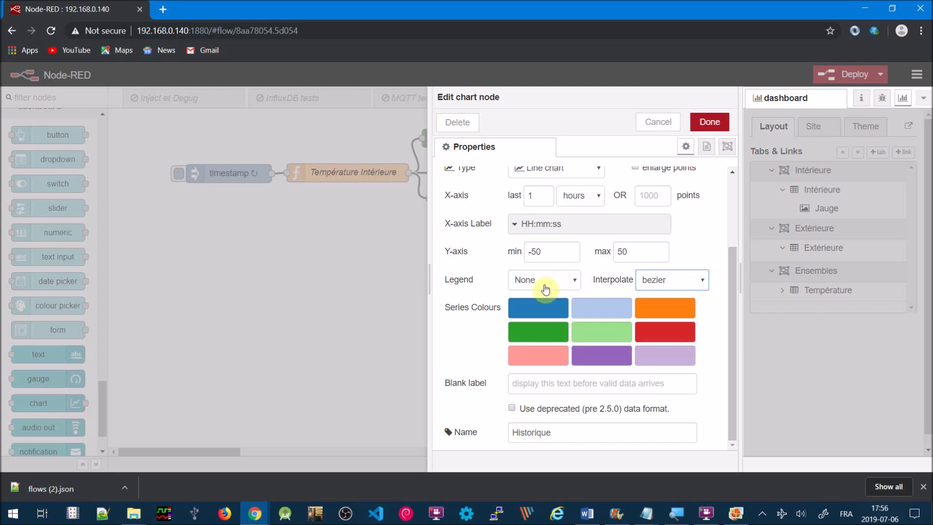
click(534, 302)
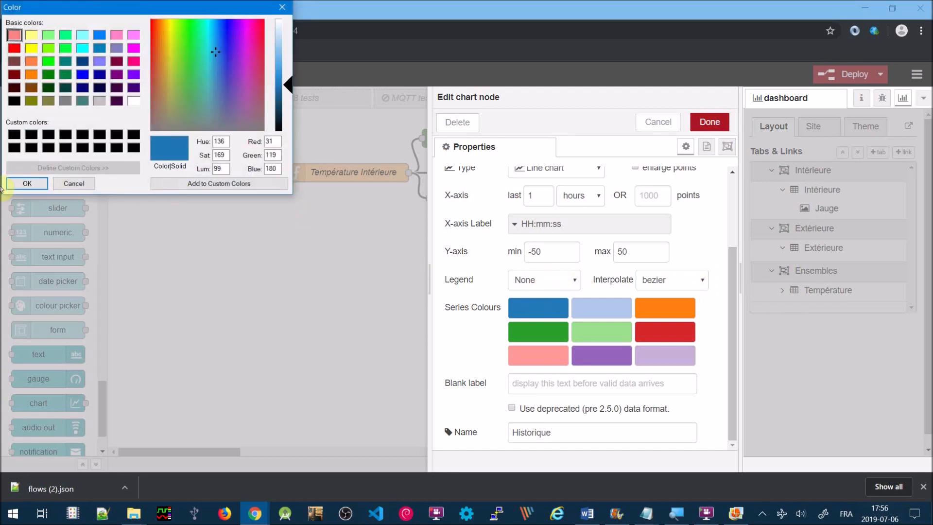
click(25, 183)
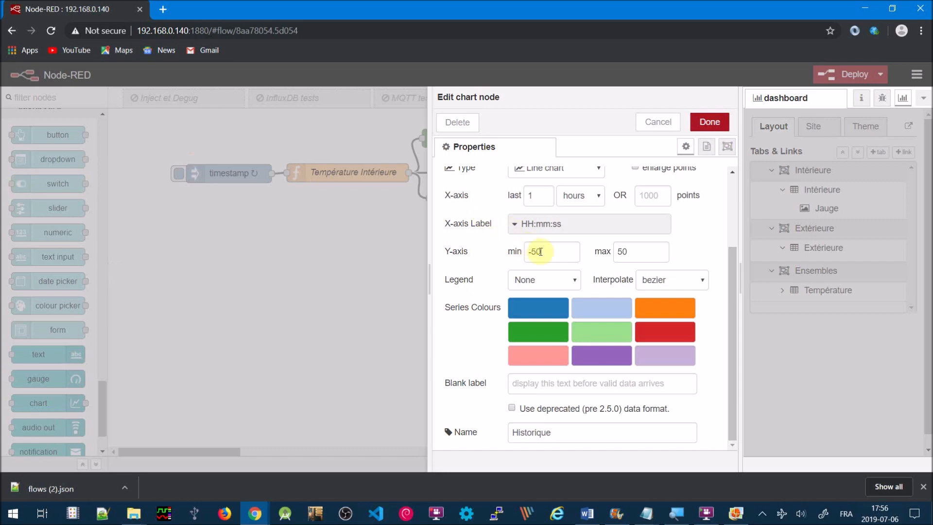
Limit the chart's X-axis to the last 3 minutes or 100 points.
click(550, 196)
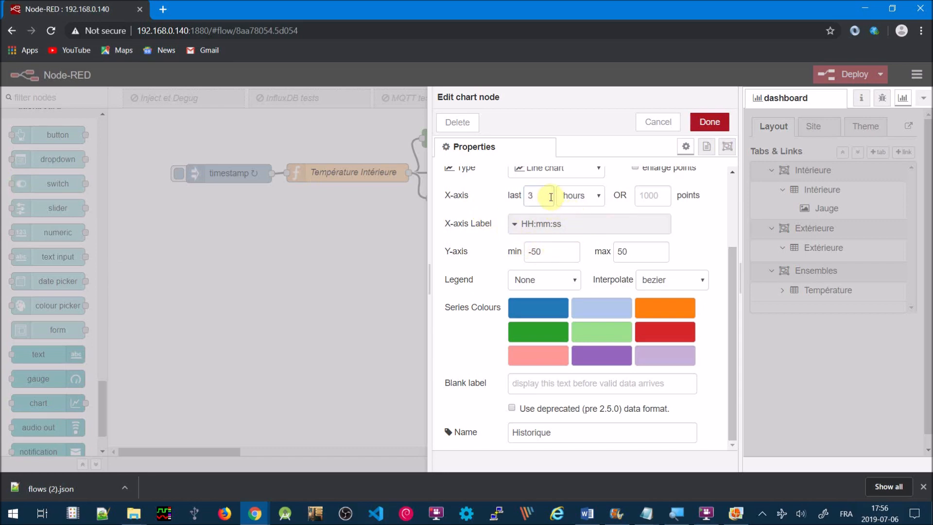
click(601, 198)
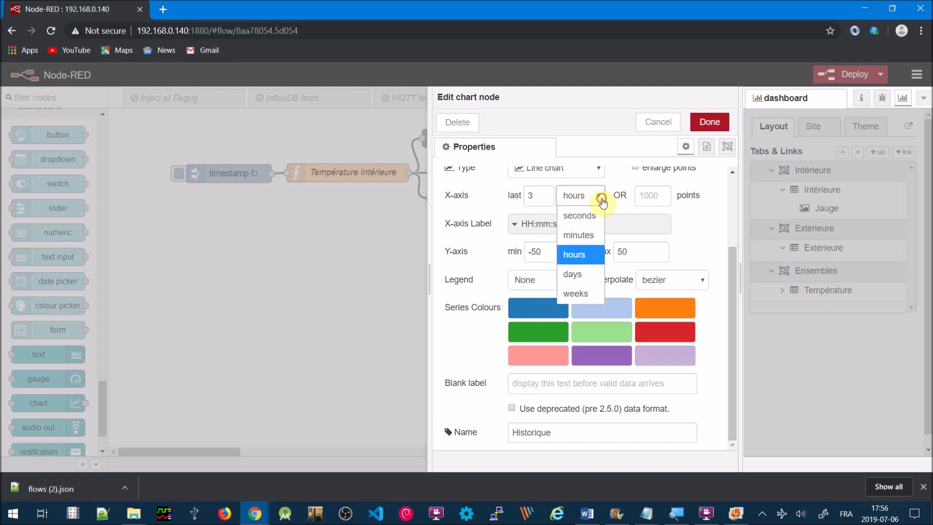
click(591, 235)
click(665, 197)
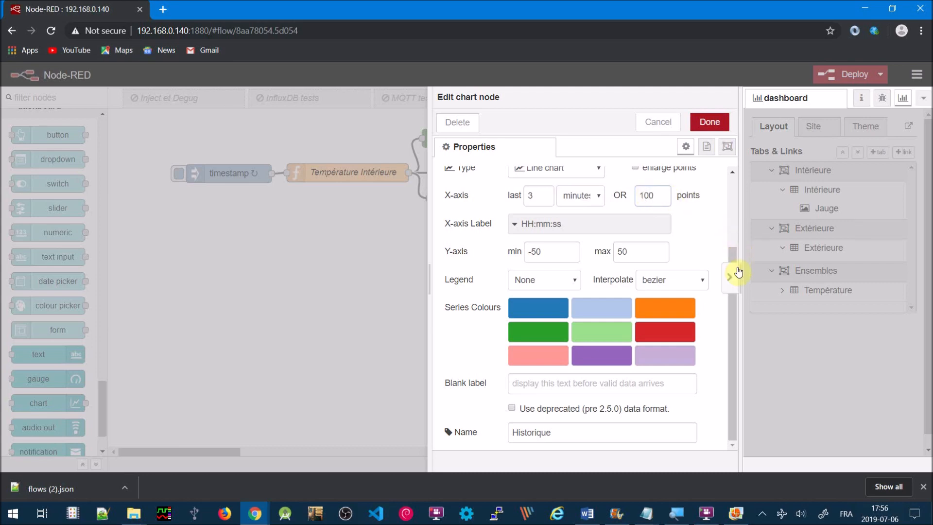
Set the chart's size to 6 x 6, save its settings and deploy the flow.
drag(731, 255, 723, 166)
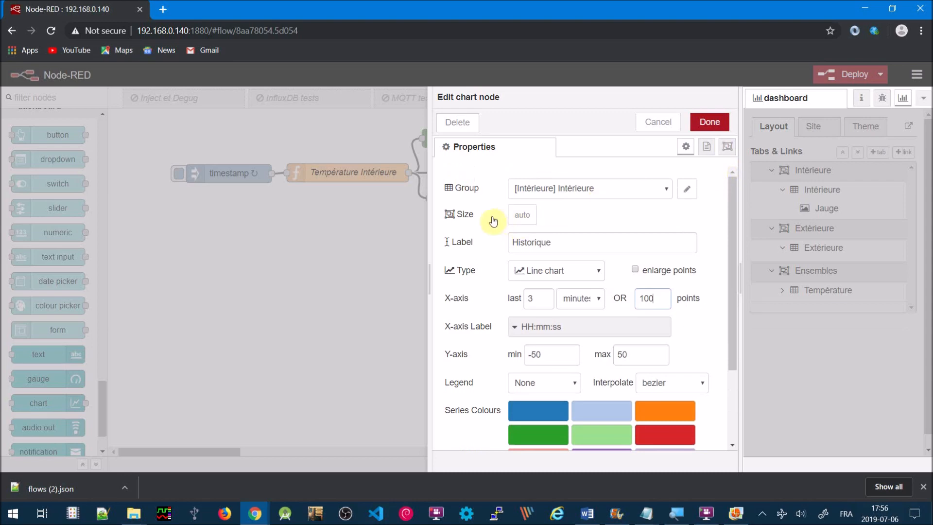
click(526, 213)
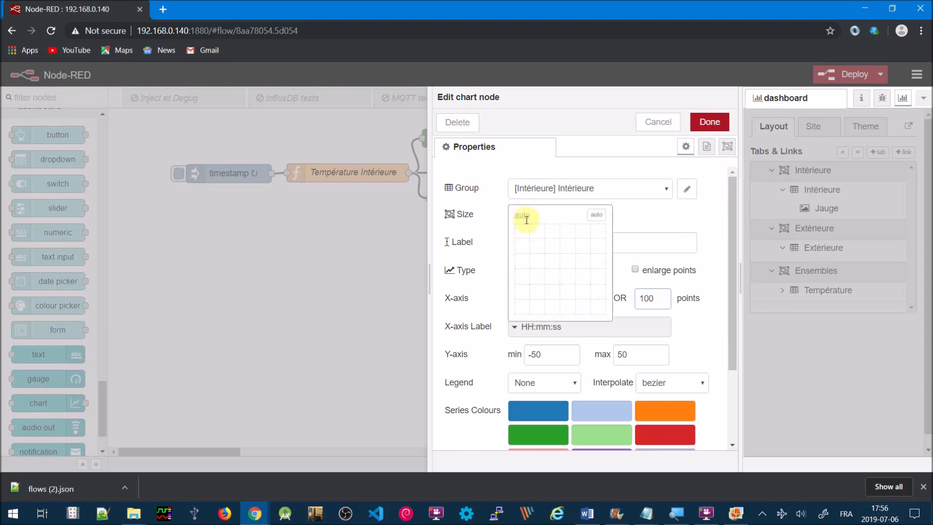
click(600, 310)
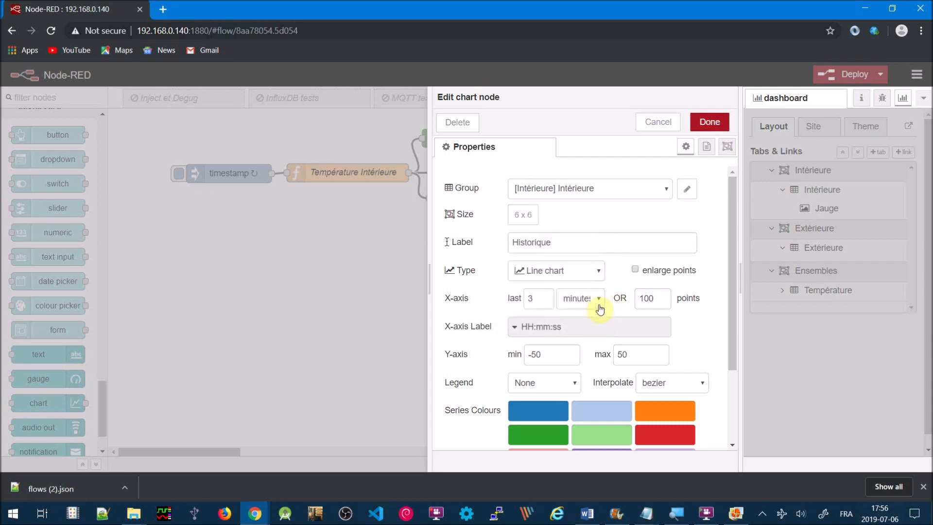
click(705, 128)
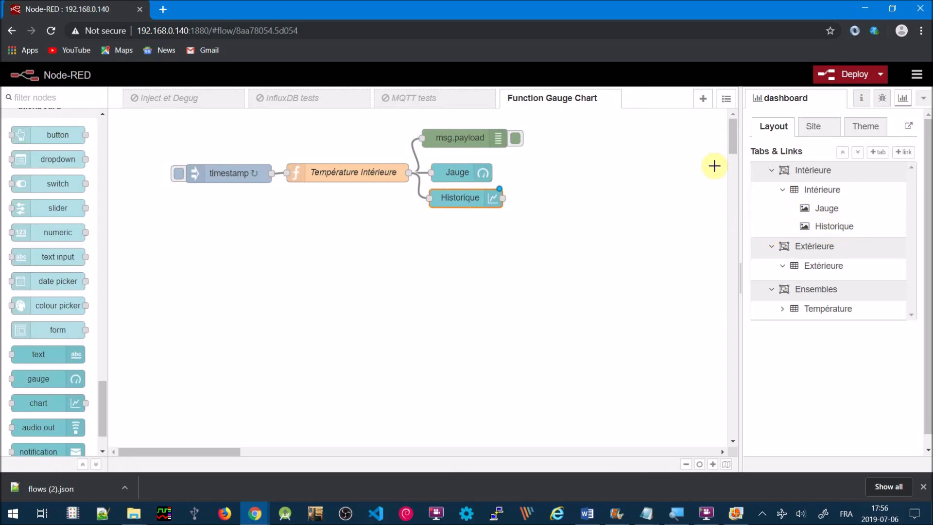
click(840, 74)
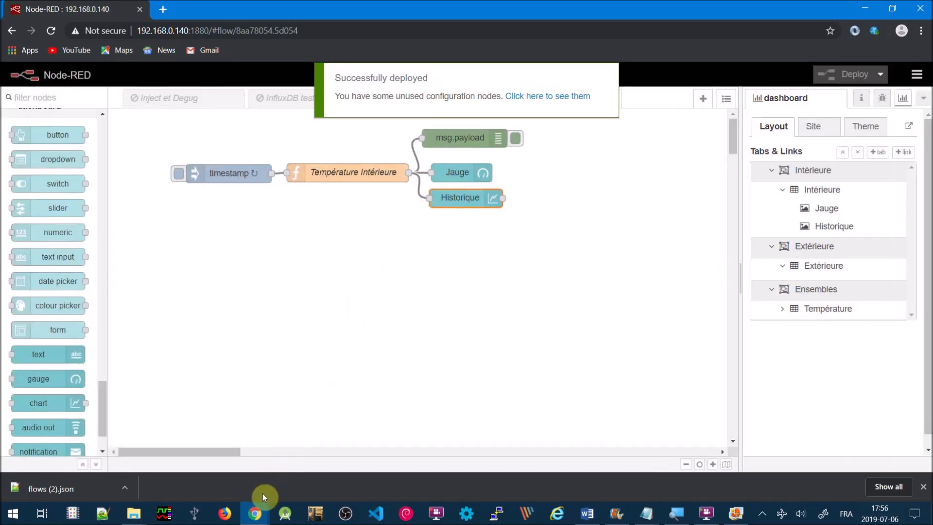
Check the Intérieure dashboard page and arrange its group with Jauge above Historique.
mouse_move(256, 510)
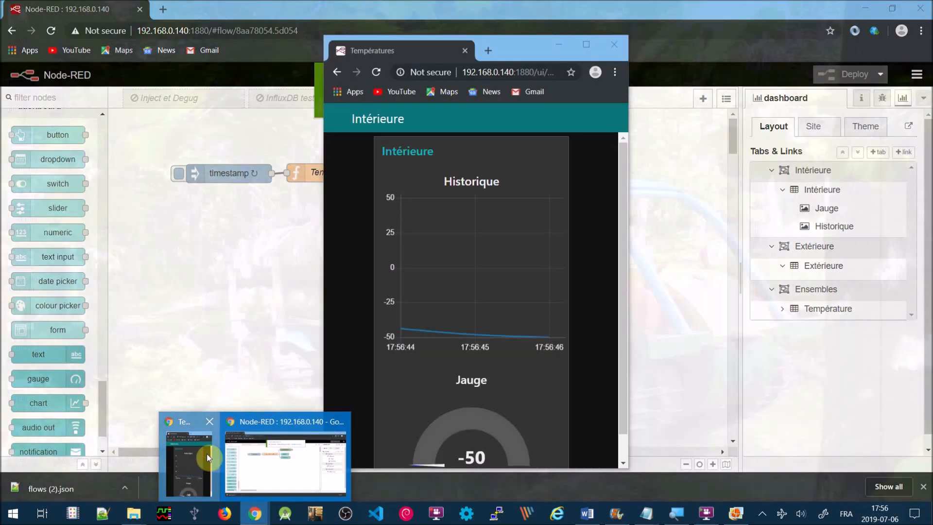
click(206, 453)
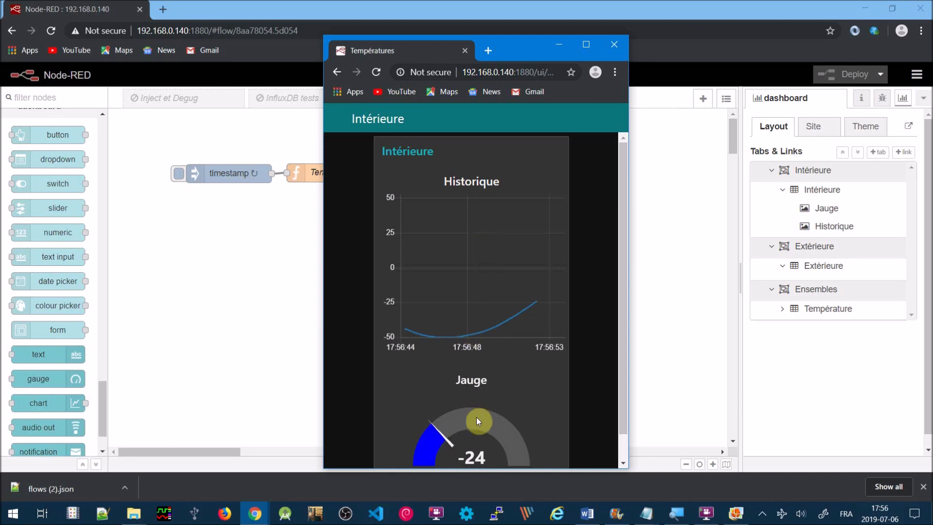
mouse_move(815, 232)
mouse_down()
mouse_move(810, 194)
mouse_move(818, 229)
mouse_move(816, 209)
mouse_up()
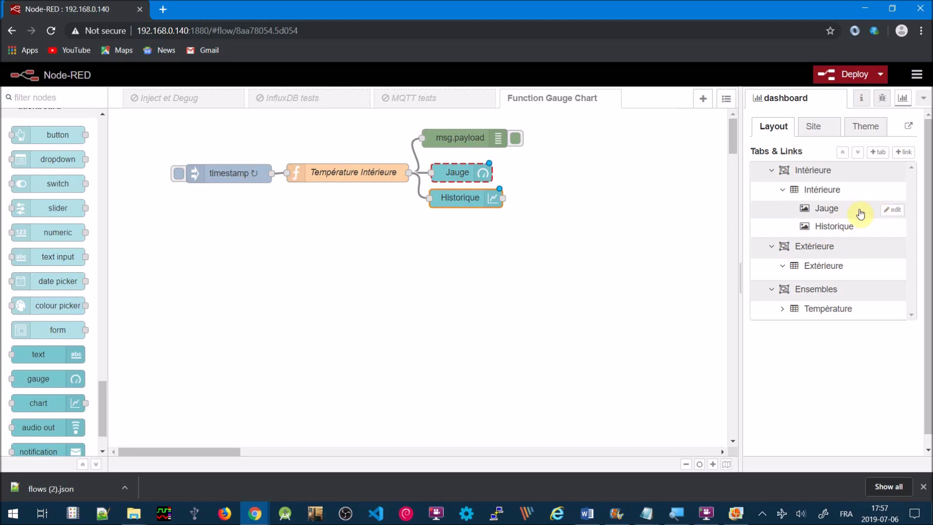
Set the Intérieure gauge's size to 6 x 3, save its settings and deploy the flow.
click(893, 210)
click(521, 214)
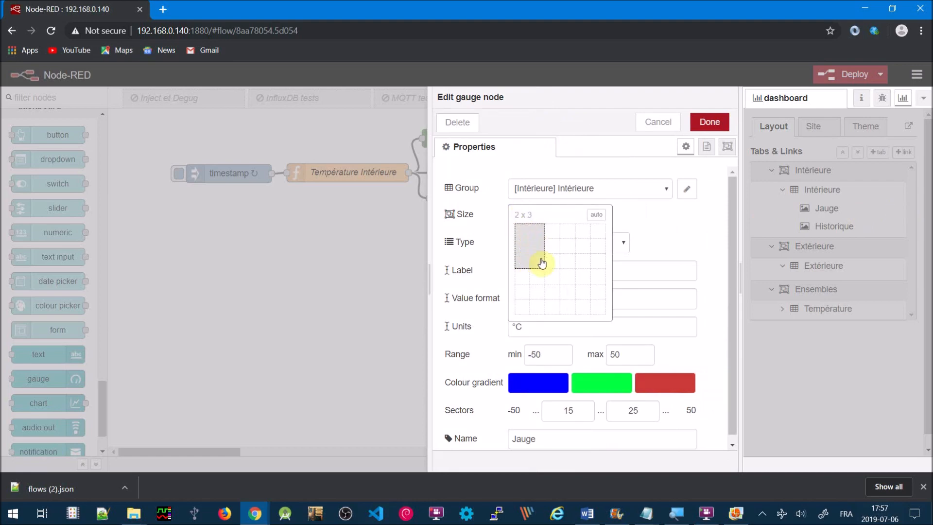
click(593, 267)
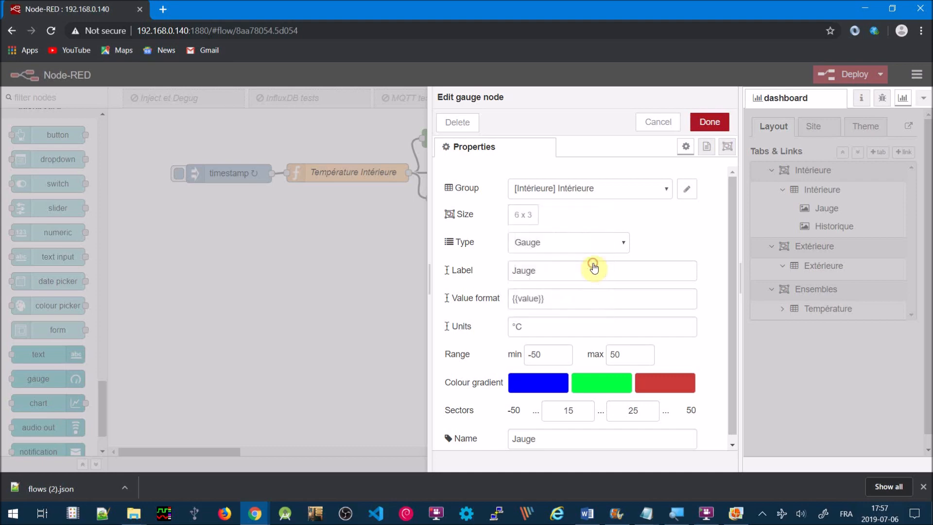
click(709, 123)
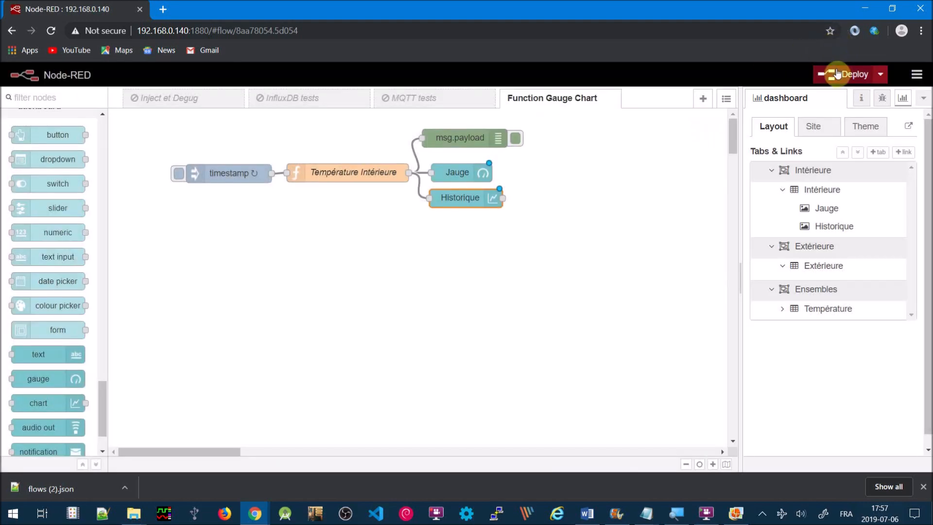
click(836, 74)
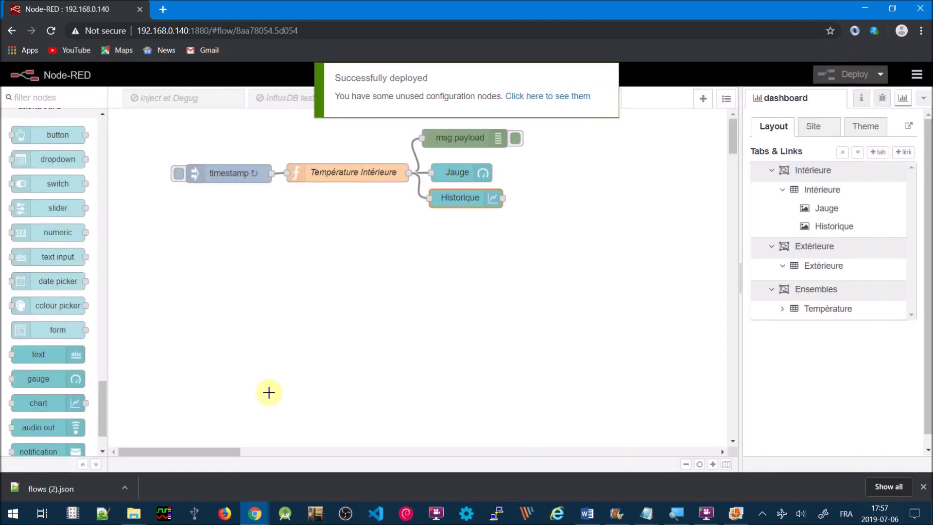
Review the gauge and history chart on the Intérieure dashboard page, and return to the flow editor.
mouse_move(255, 511)
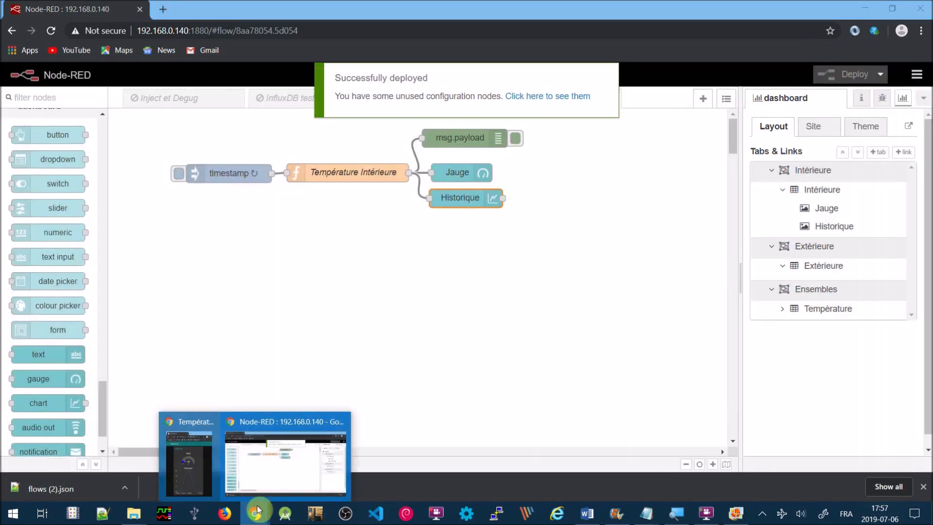
click(191, 465)
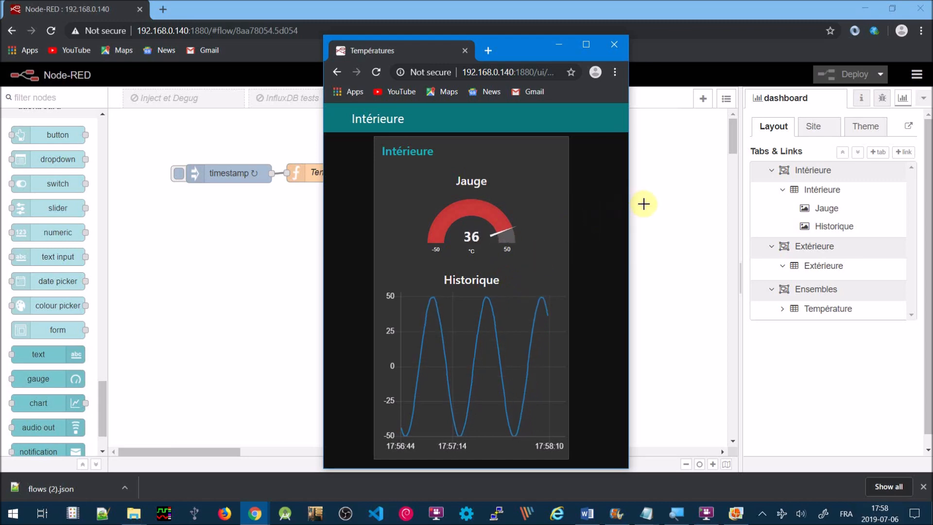
click(201, 256)
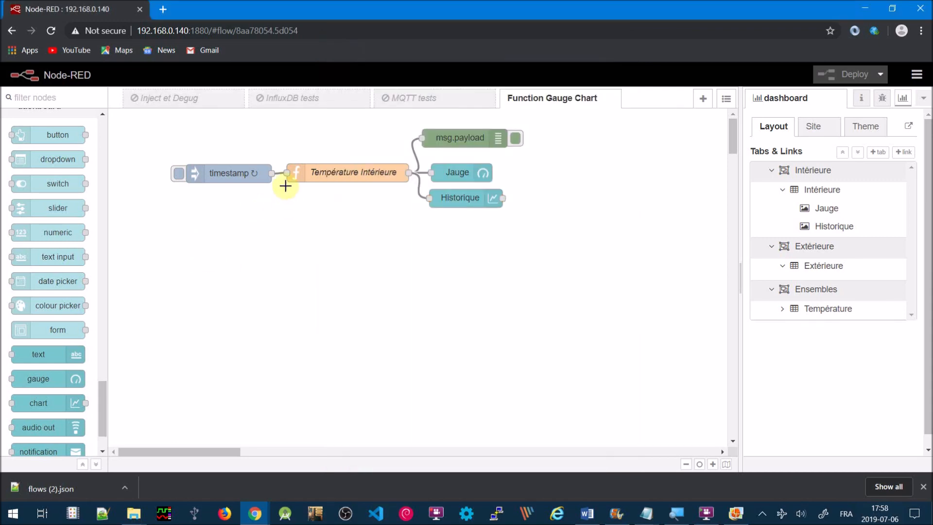
Duplicate the Température Intérieure function with its Jauge and Historique nodes below the originals, and wire the timestamp node to the copied function.
drag(279, 159, 538, 214)
key(ctrl+c)
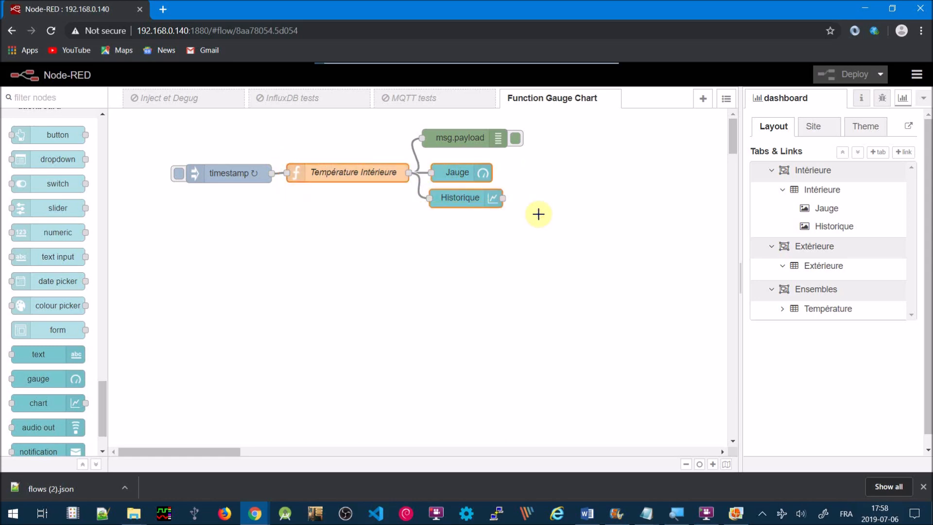
key(ctrl+v)
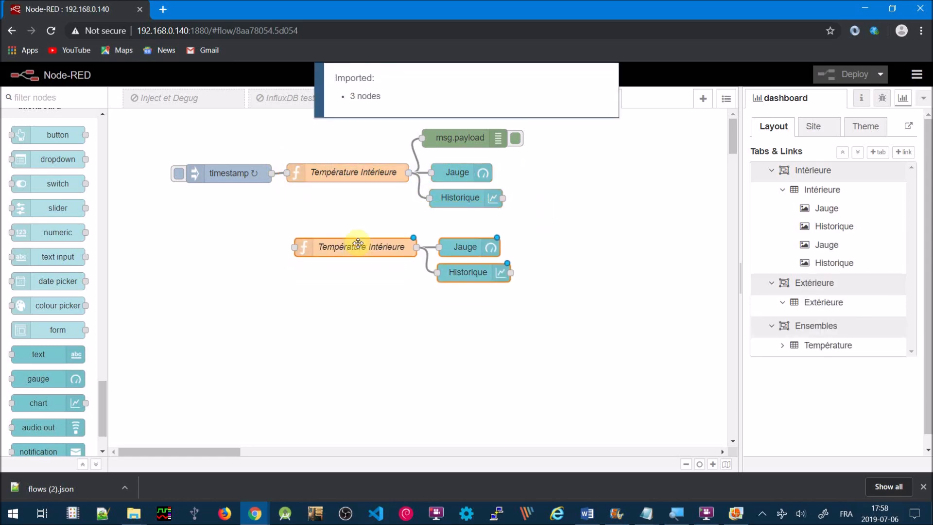
click(344, 234)
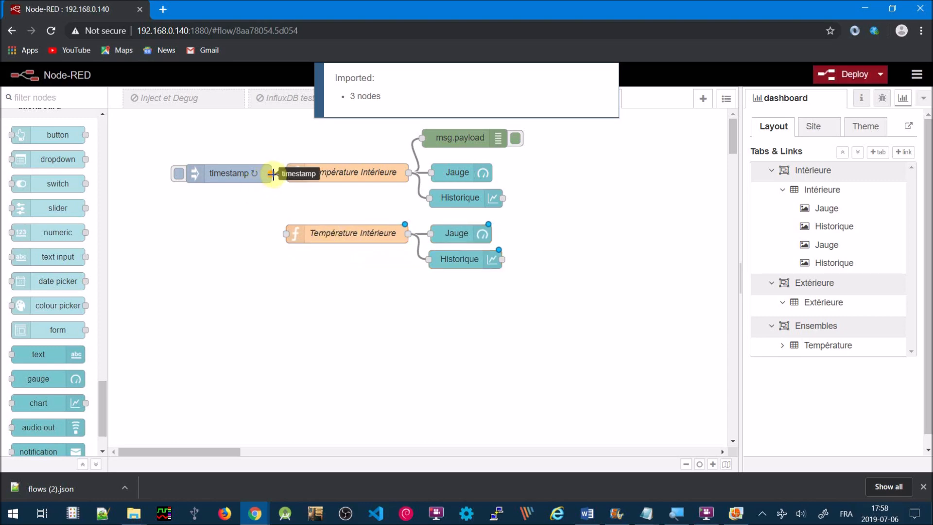
drag(271, 174, 282, 226)
drag(285, 233, 285, 233)
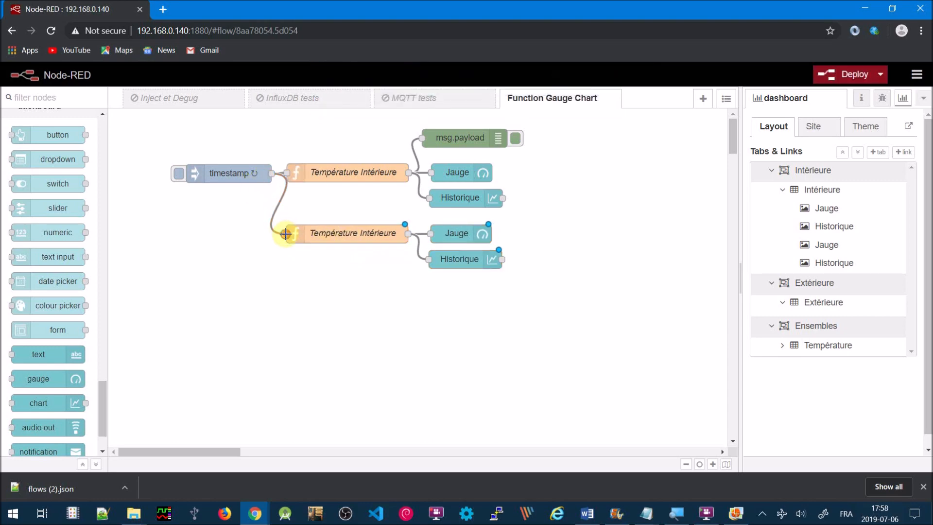
Rename the copied function node as Température Extérieure and set its msg.topic to "Extérieure".
double_click(334, 236)
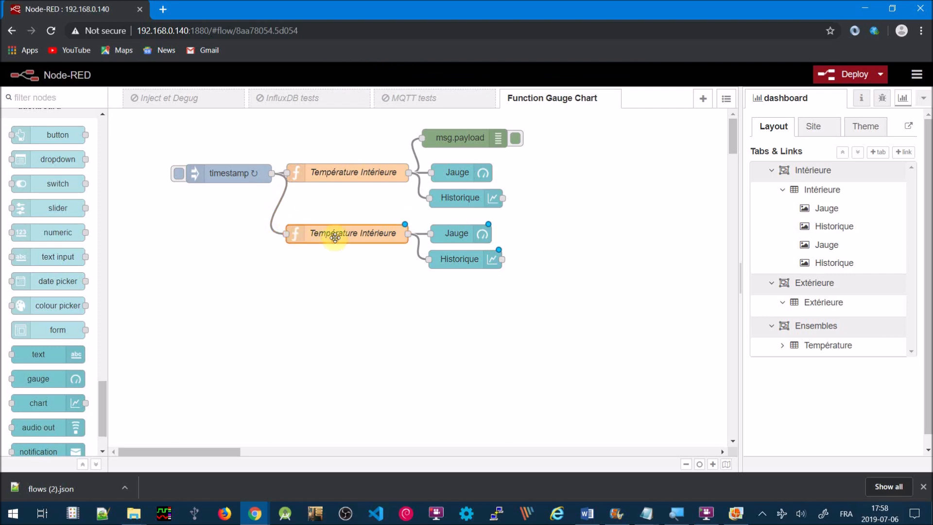
click(474, 194)
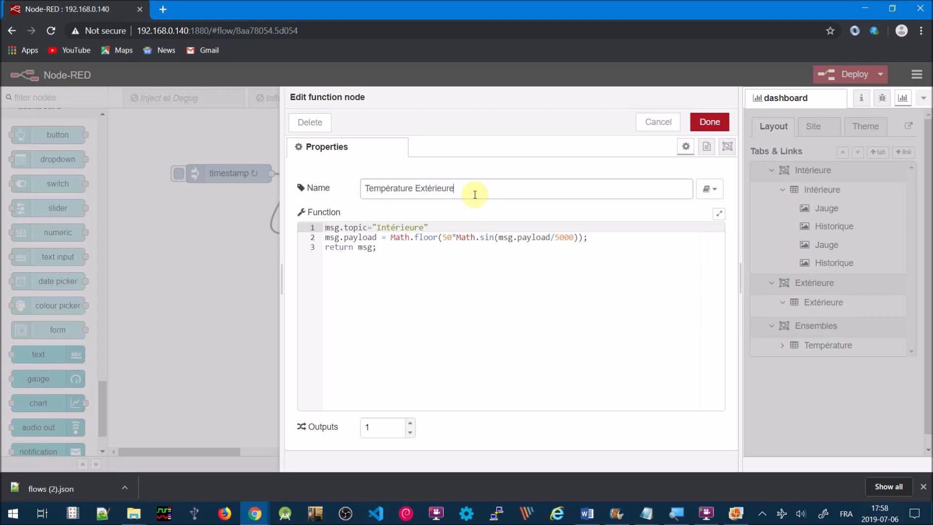
click(423, 228)
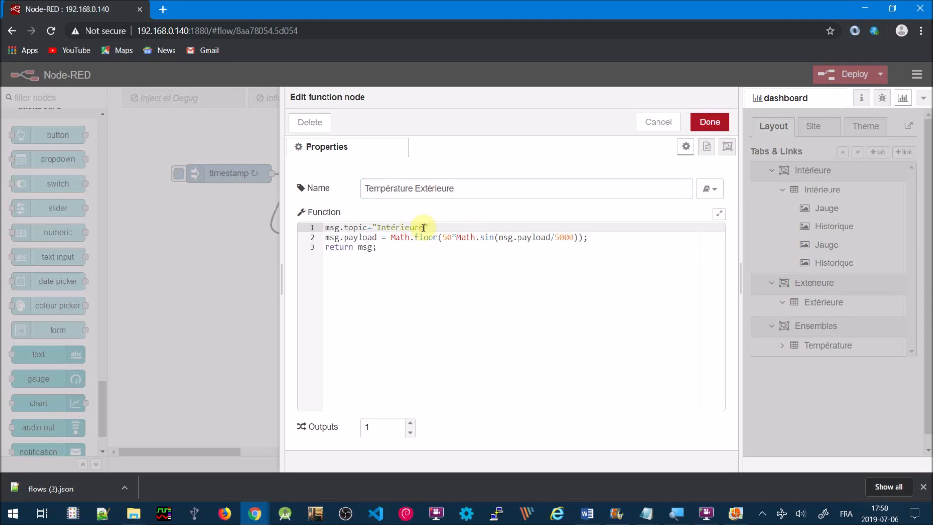
key(BackSpace)
key(BackSpace)
key(BackSpace)
key(BackSpace)
key(BackSpace)
key(BackSpace)
key(BackSpace)
text(Extérieu)
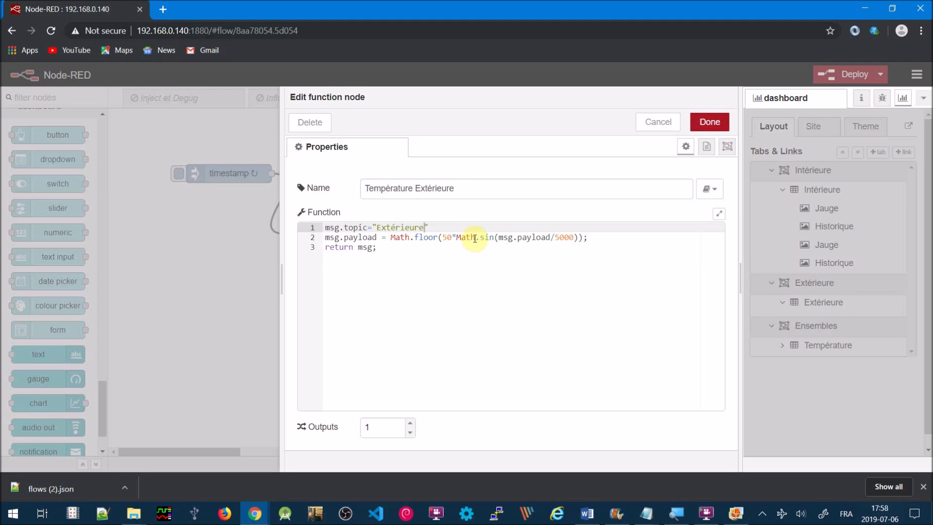
Change the Température Extérieure payload formula to use Math.cos and save the function.
click(494, 236)
key(BackSpace)
key(BackSpace)
key(BackSpace)
text(cos)
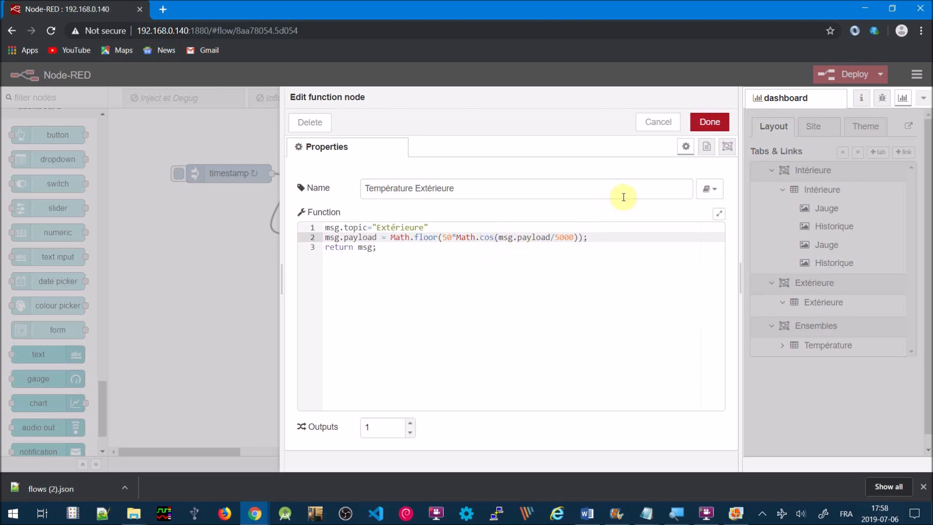
click(704, 123)
Shift the copied nodes slightly away from the function, and assign the copied gauge to the [Extérieure] Extérieure group.
drag(461, 232, 464, 263)
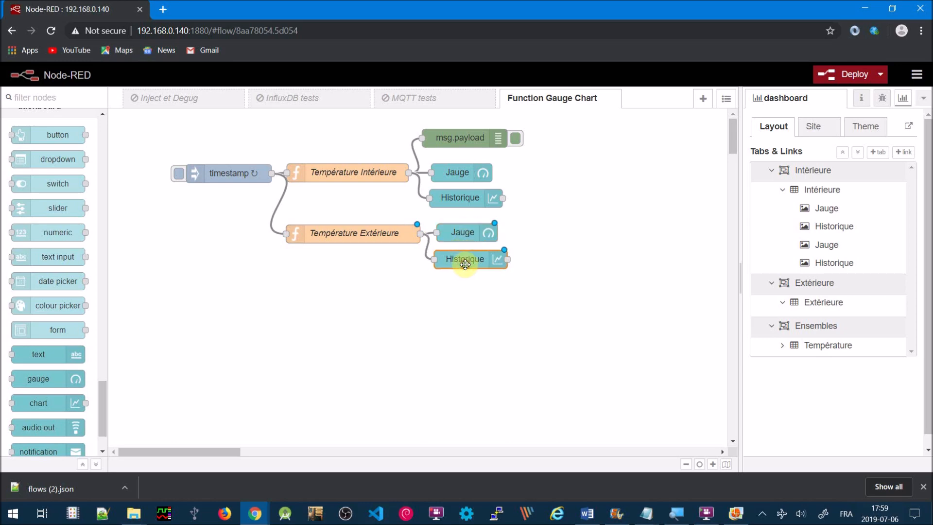
double_click(468, 231)
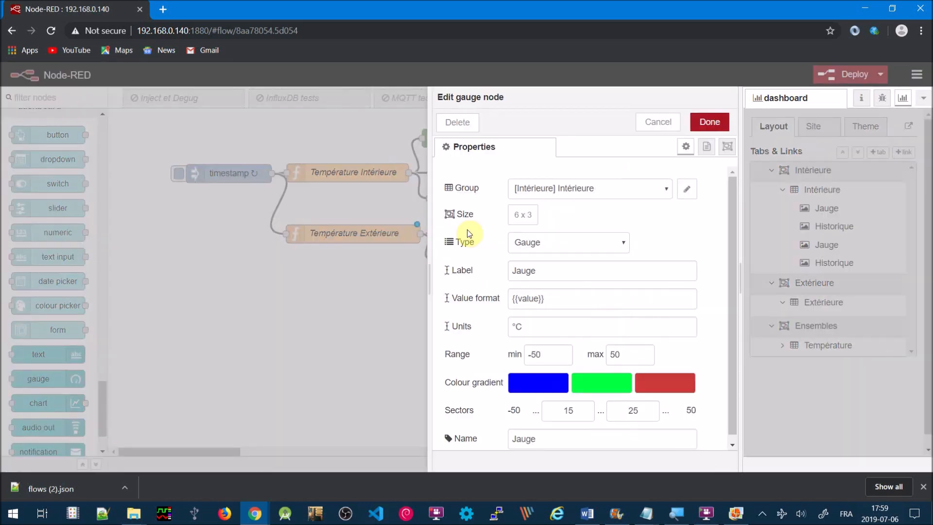
click(664, 193)
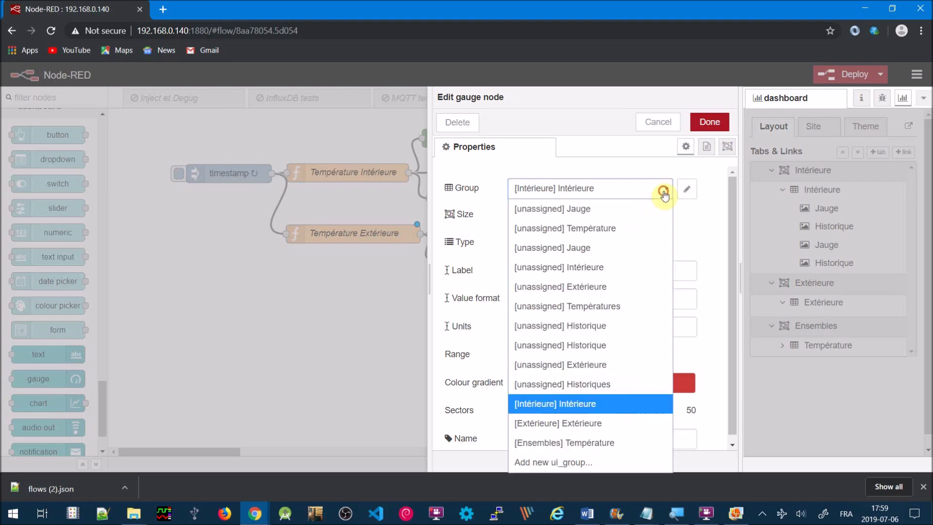
click(596, 422)
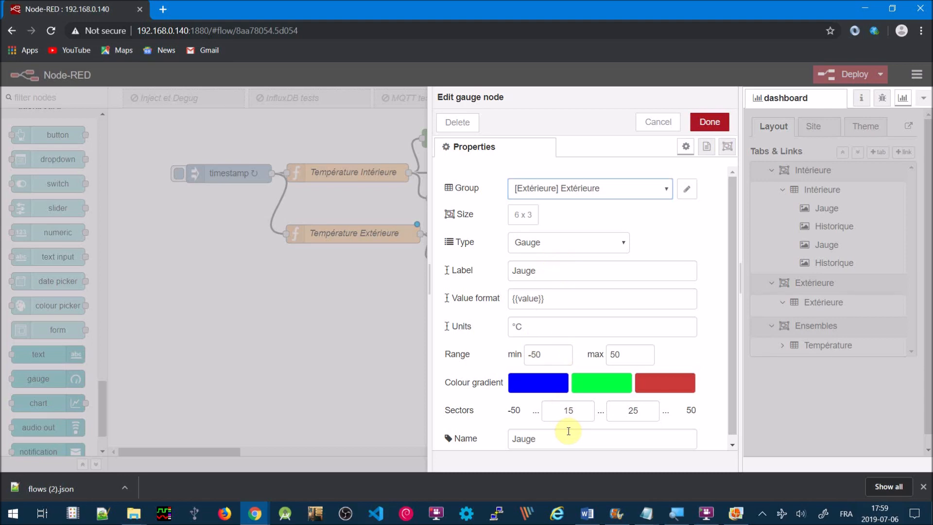
click(709, 121)
Assign the copied Historique chart to the [Extérieure] Extérieure group and deploy the flow.
double_click(470, 257)
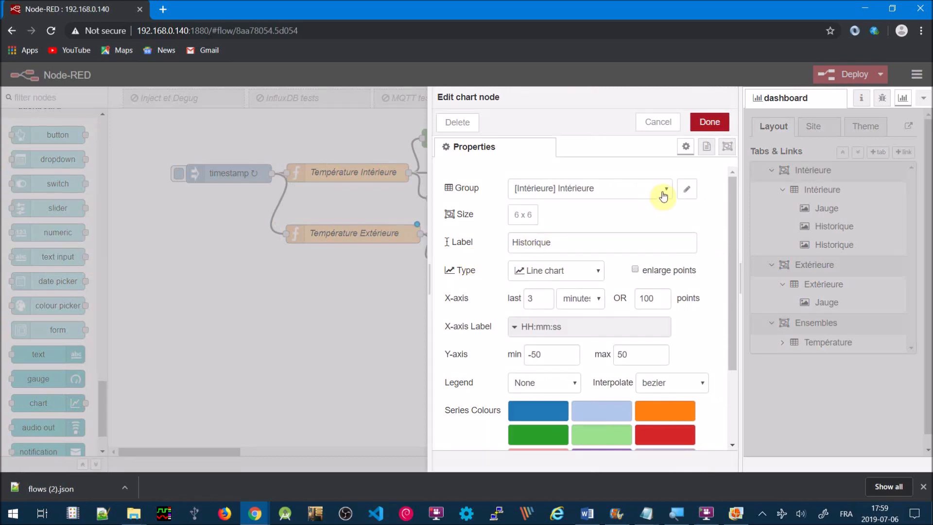
click(663, 192)
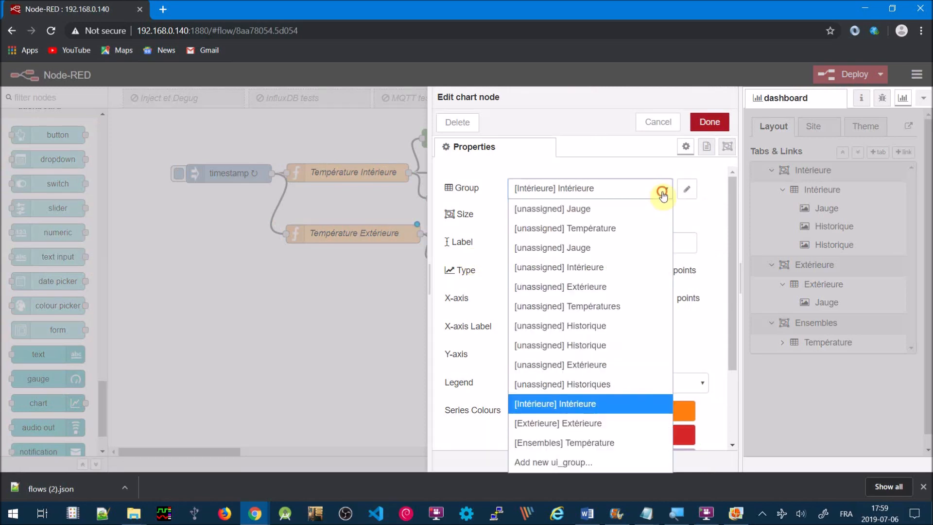
click(592, 417)
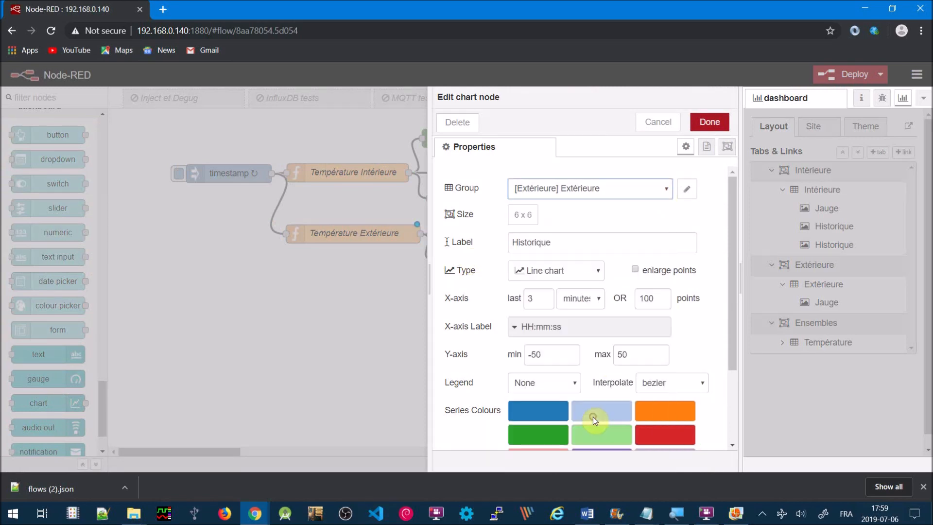
click(710, 123)
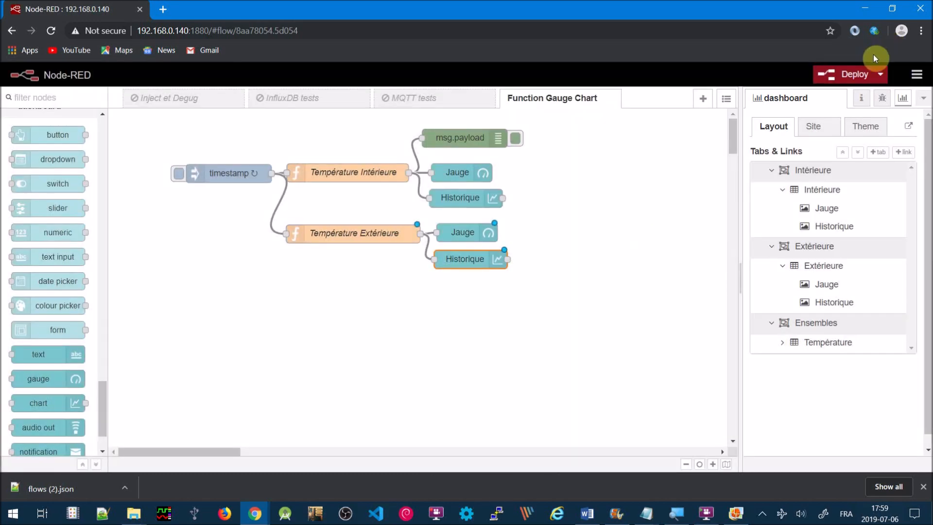
click(850, 75)
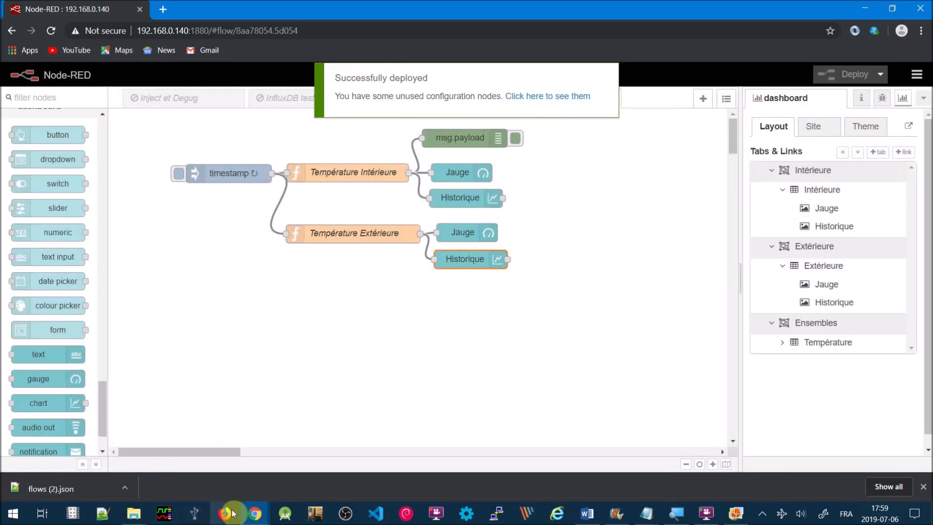
Review the gauge and history chart on the dashboard's Extérieure page, and return to the flow editor.
mouse_move(251, 514)
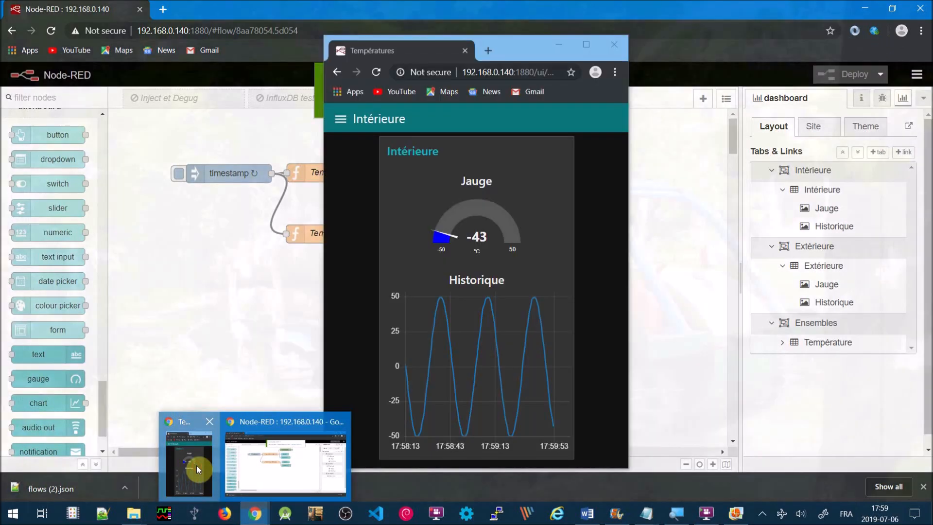
click(196, 465)
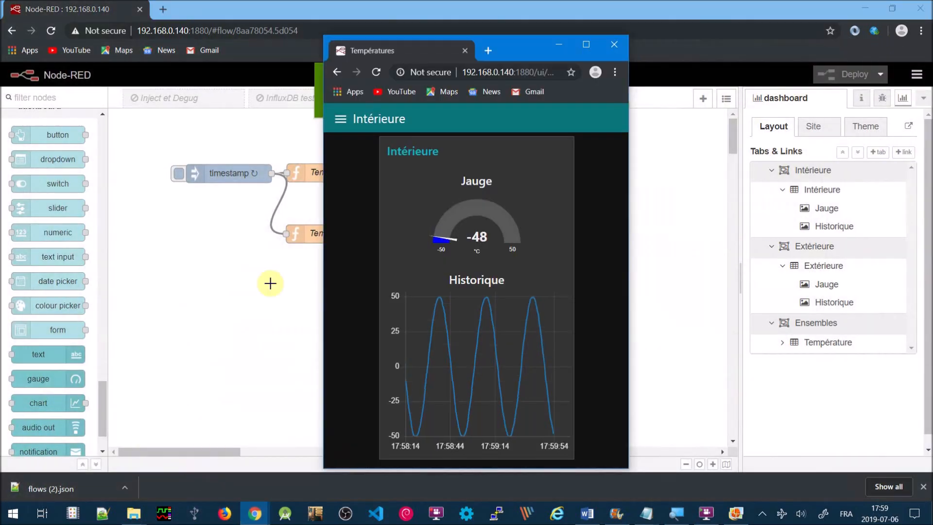
click(341, 123)
click(363, 185)
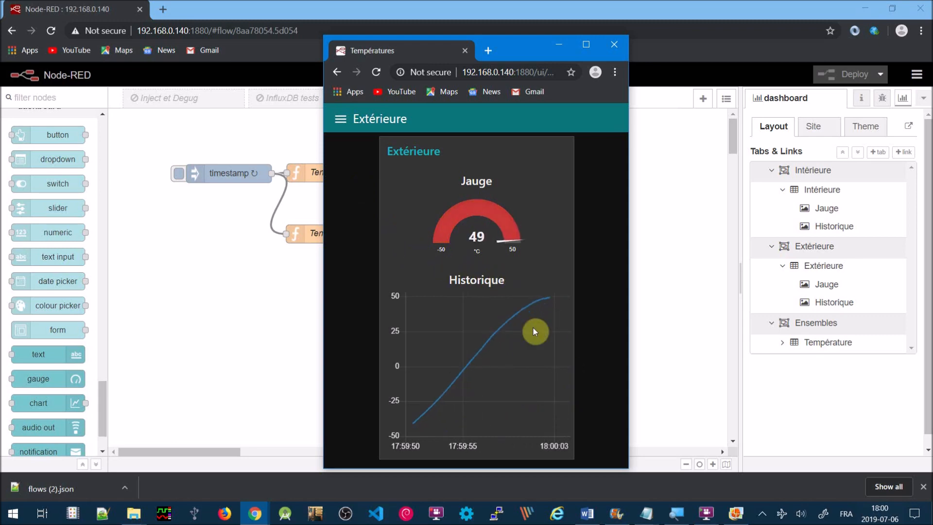
click(669, 202)
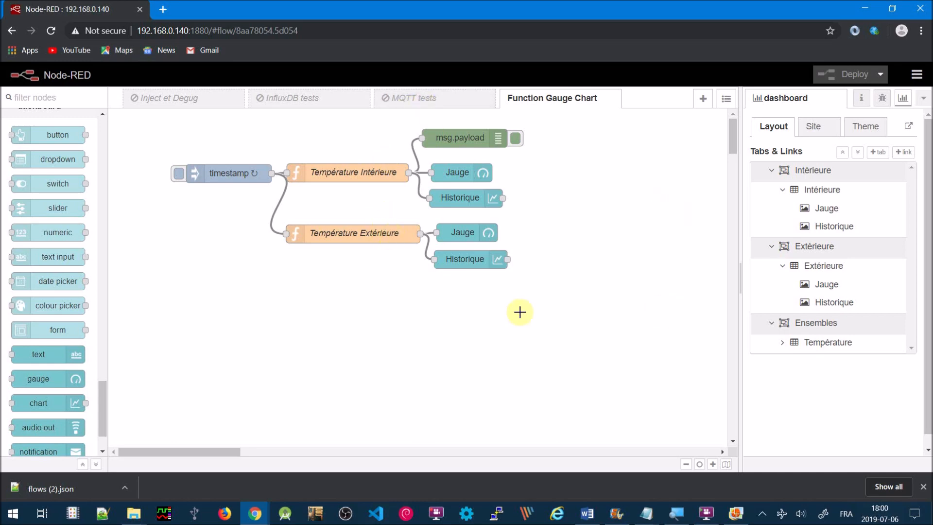
Duplicate the Intérieure Jauge node and place the copy to the right of the existing nodes.
click(449, 175)
key(ctrl+c)
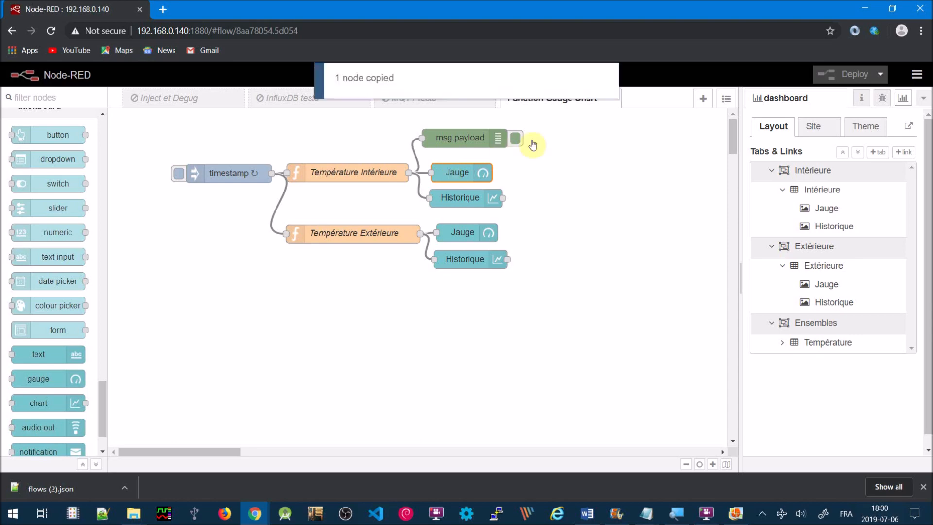
key(ctrl+v)
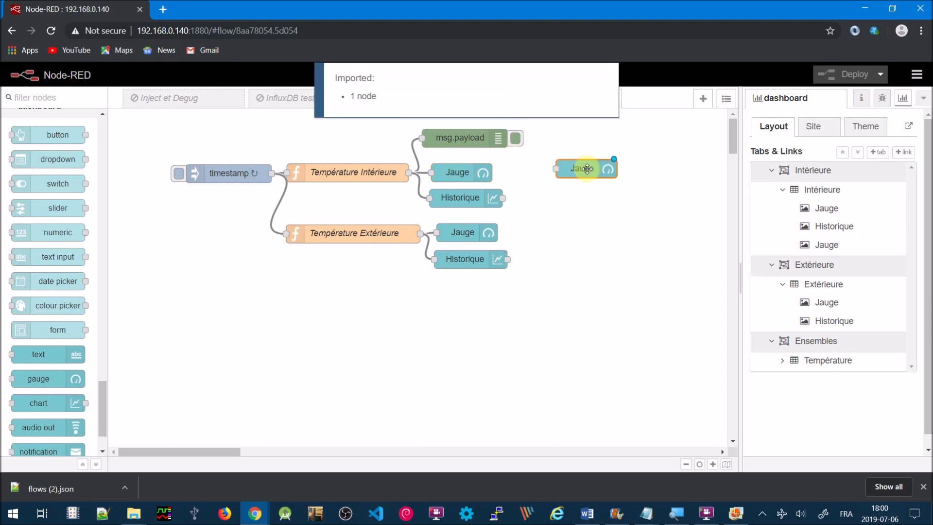
click(587, 169)
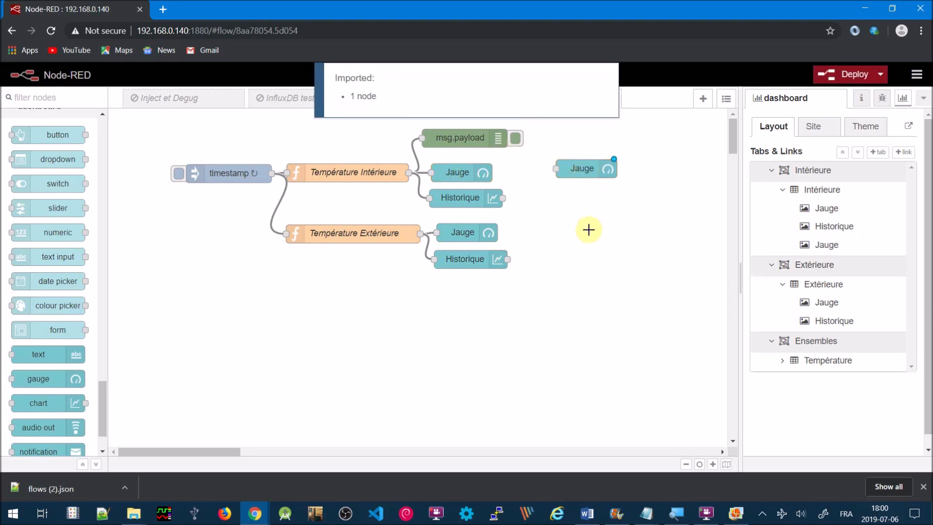
Duplicate the Extérieure Jauge node and place the copy to the right of the copied Intérieure gauge.
click(467, 239)
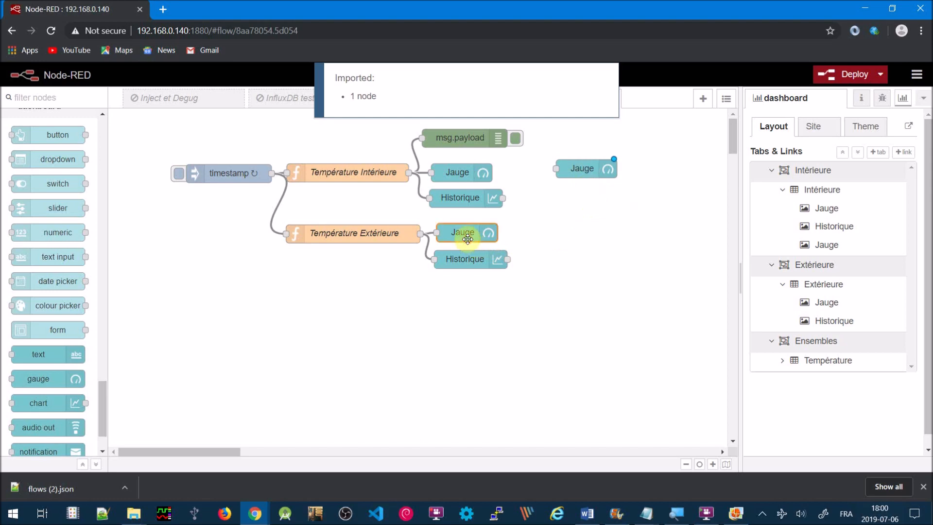
key(ctrl+c)
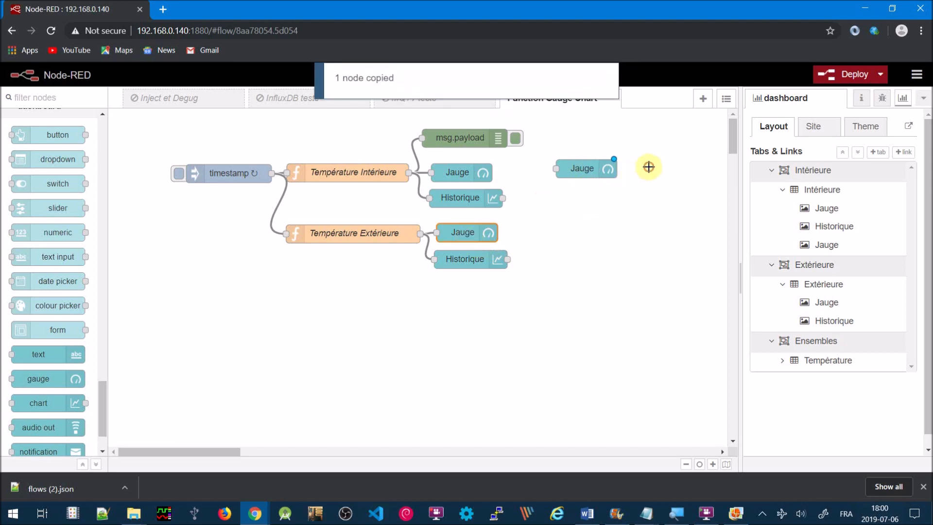
key(ctrl+v)
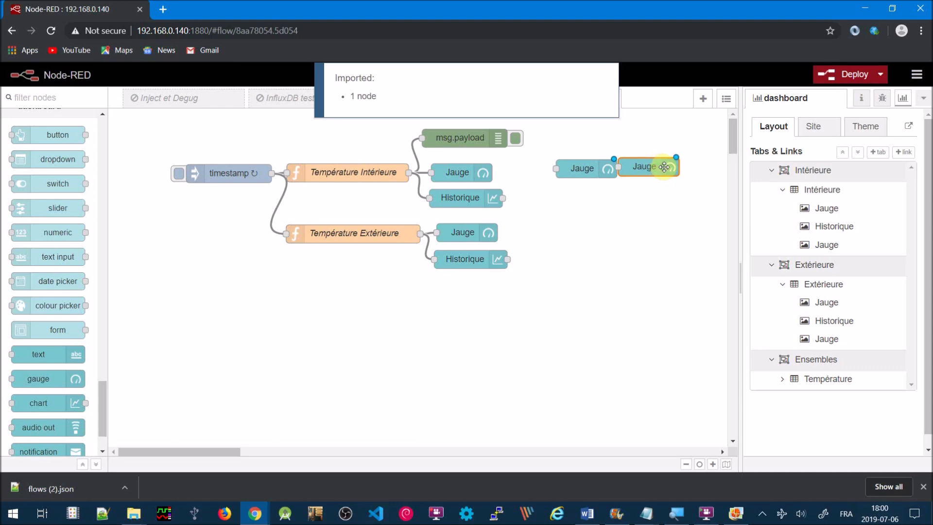
click(648, 168)
drag(648, 168, 668, 169)
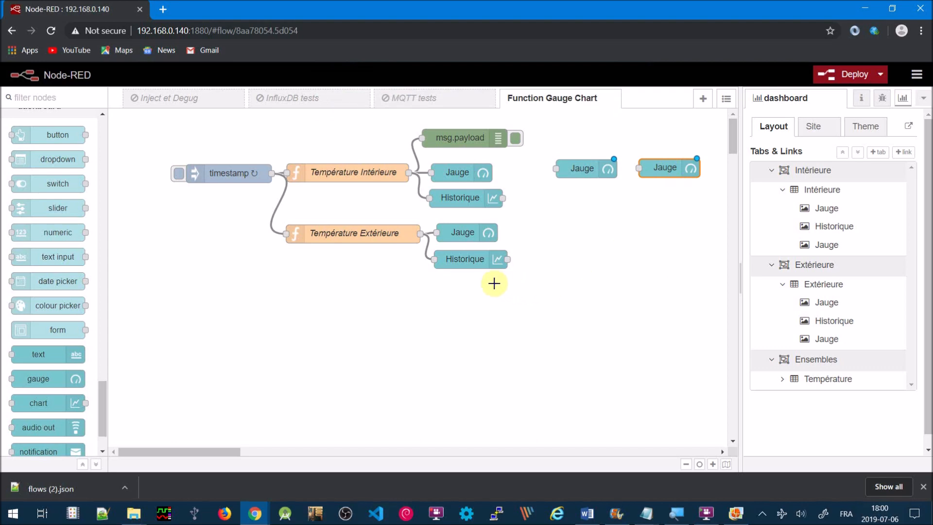
Duplicate the Extérieure Historique chart node and place the copy below the two copied gauges.
click(470, 263)
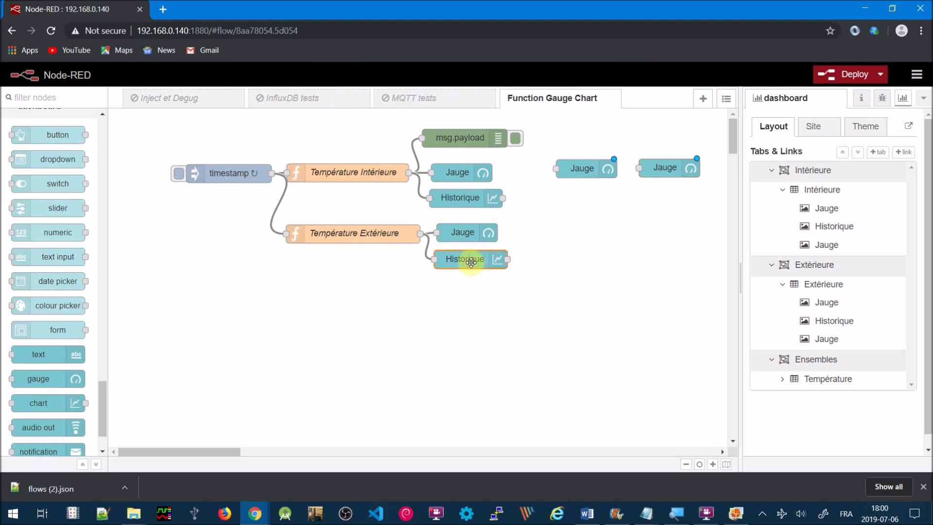
key(ctrl+c)
key(ctrl+v)
click(604, 219)
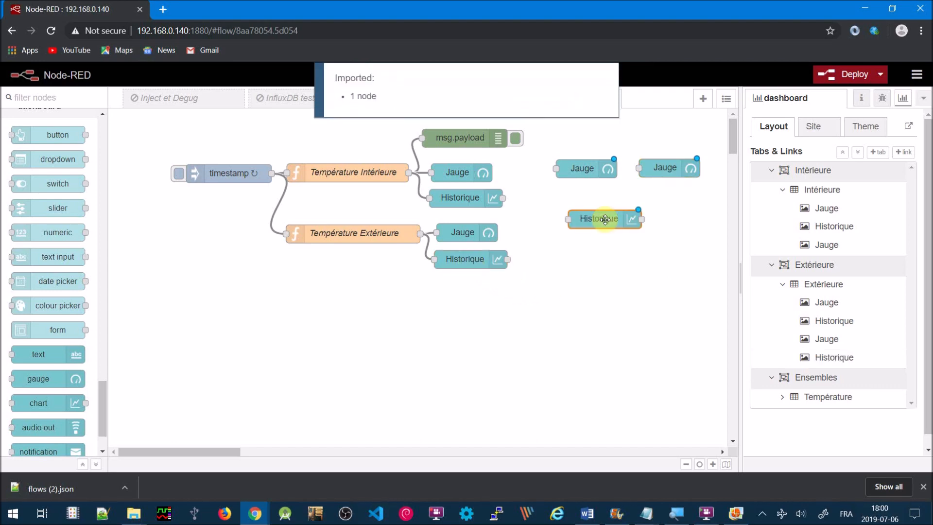
Wire both temperature functions to the copied Historique, Température Intérieure to the first copied Jauge, and Température Extérieure to the second.
click(624, 204)
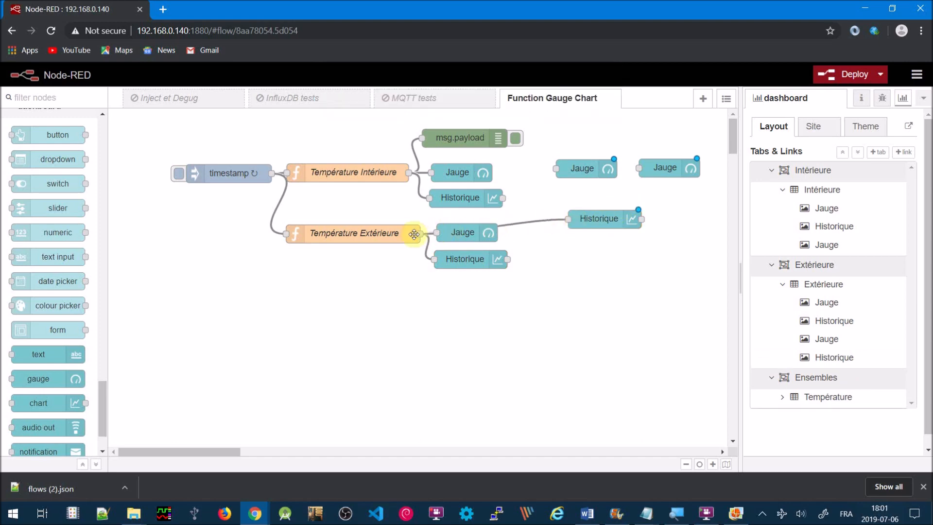
drag(408, 174, 568, 223)
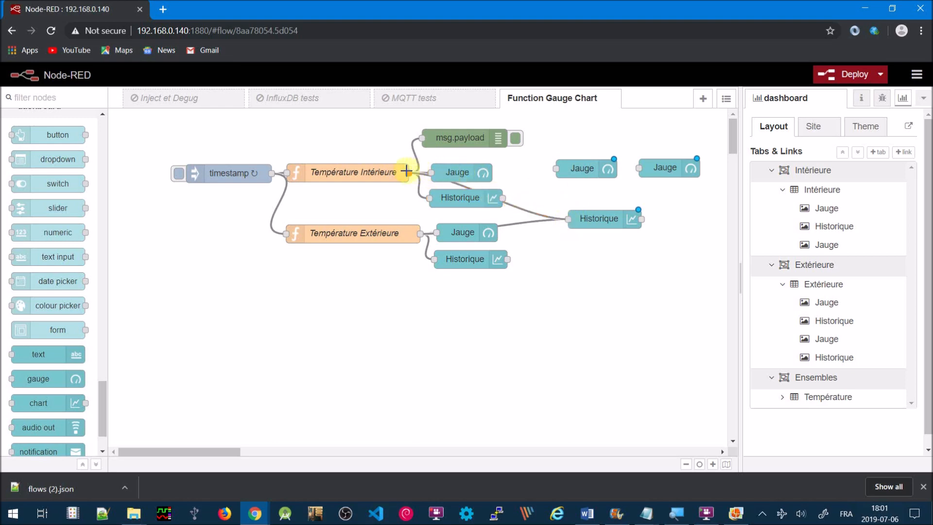
drag(407, 172, 557, 168)
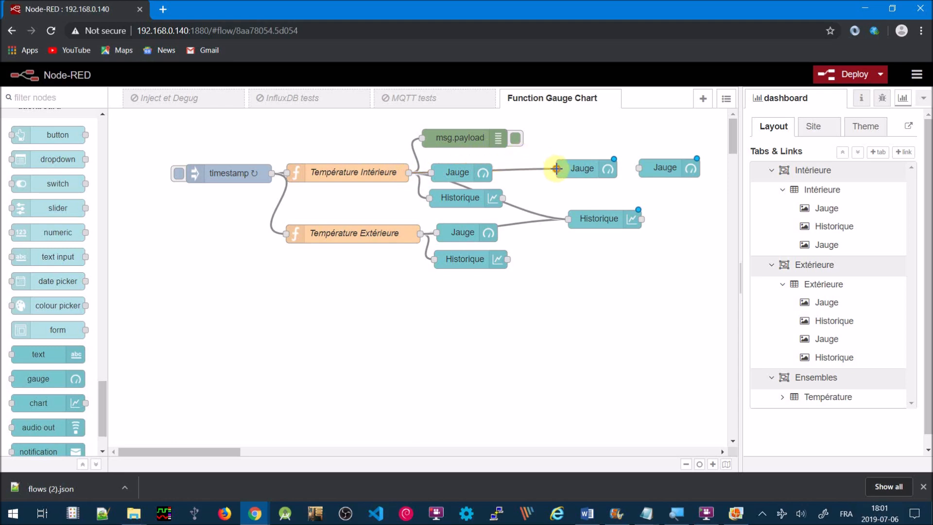
drag(418, 233, 637, 170)
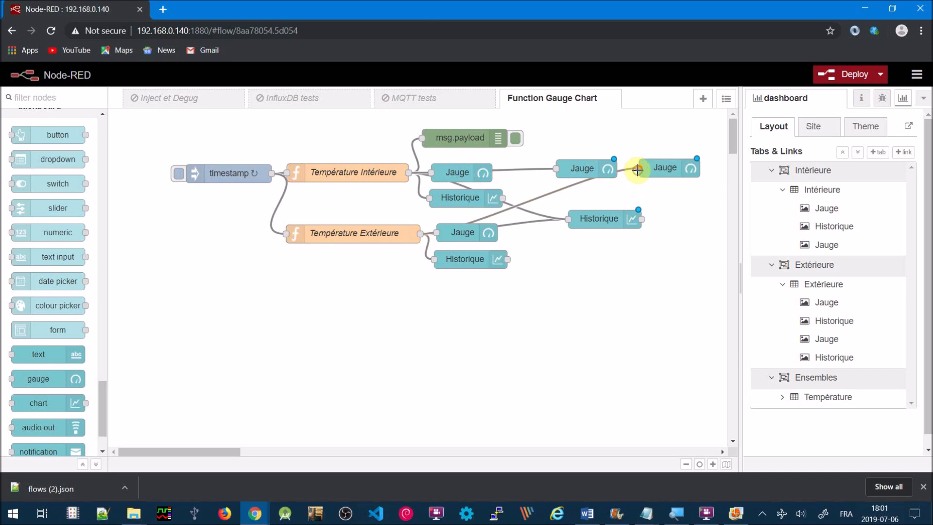
Assign the copied gauge fed by Température Intérieure to the [Ensembles] Température group.
double_click(589, 169)
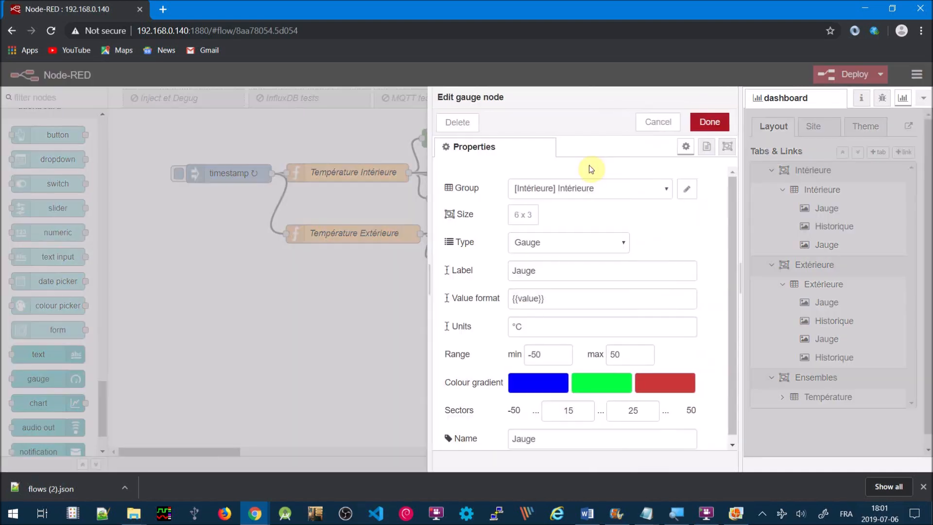
click(670, 189)
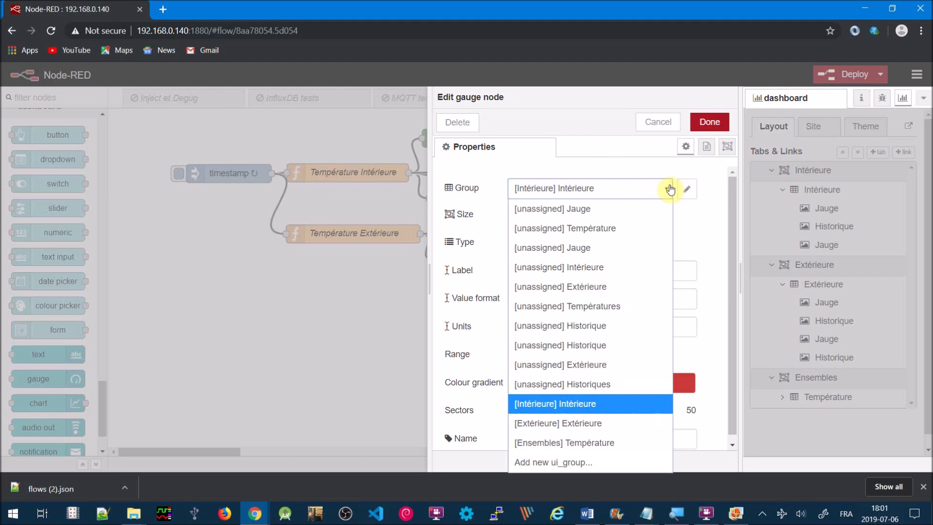
click(598, 441)
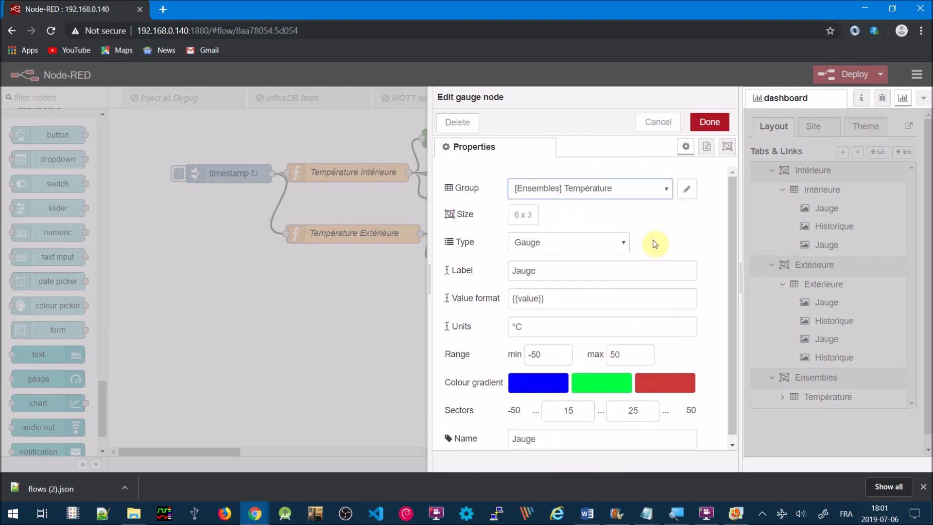
click(707, 124)
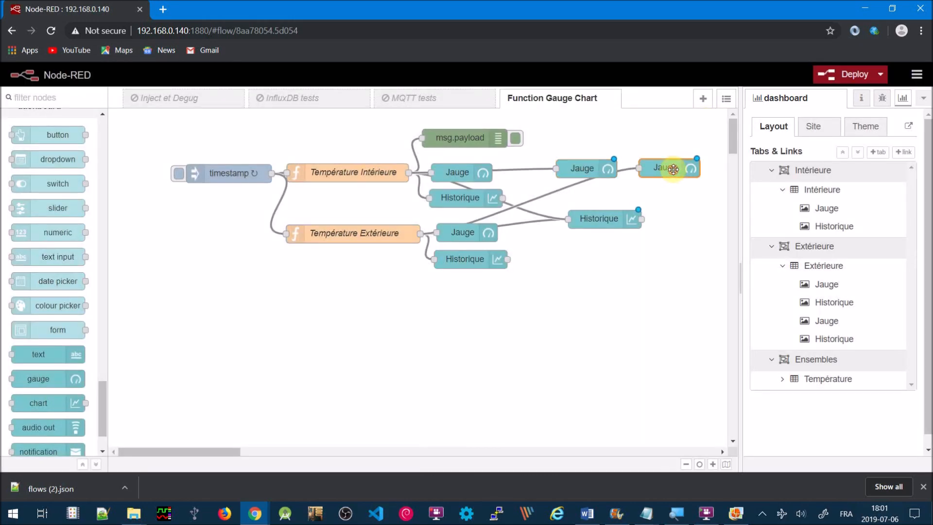
Assign the copied gauge fed by Température Extérieure to the [Ensembles] Température group.
double_click(673, 169)
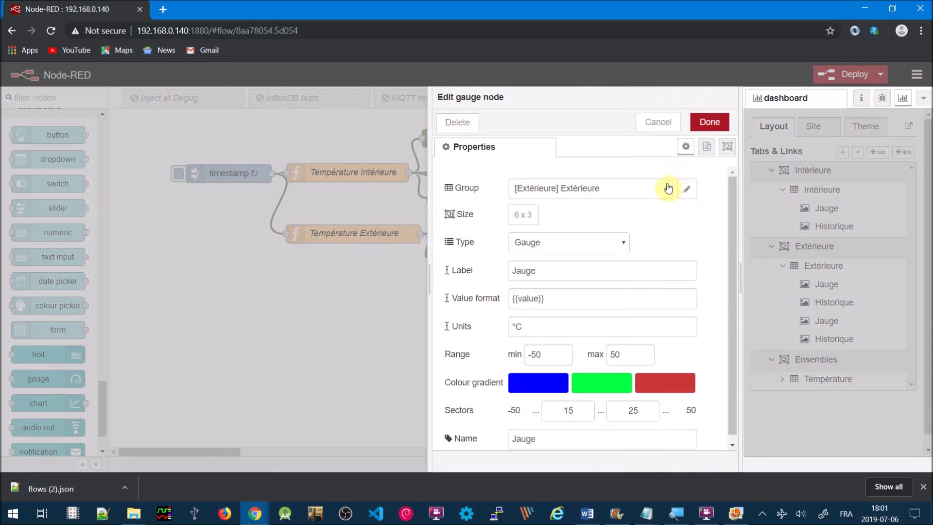
click(667, 191)
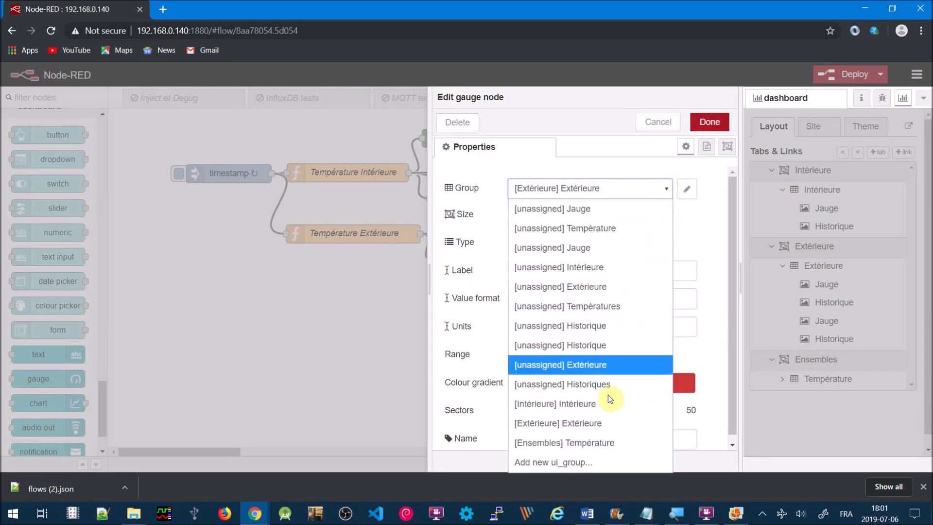
click(599, 442)
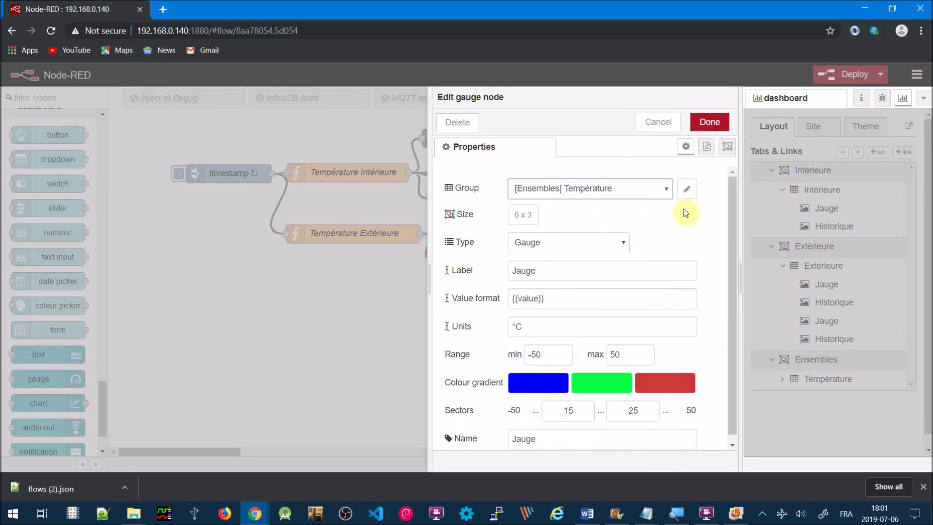
click(709, 126)
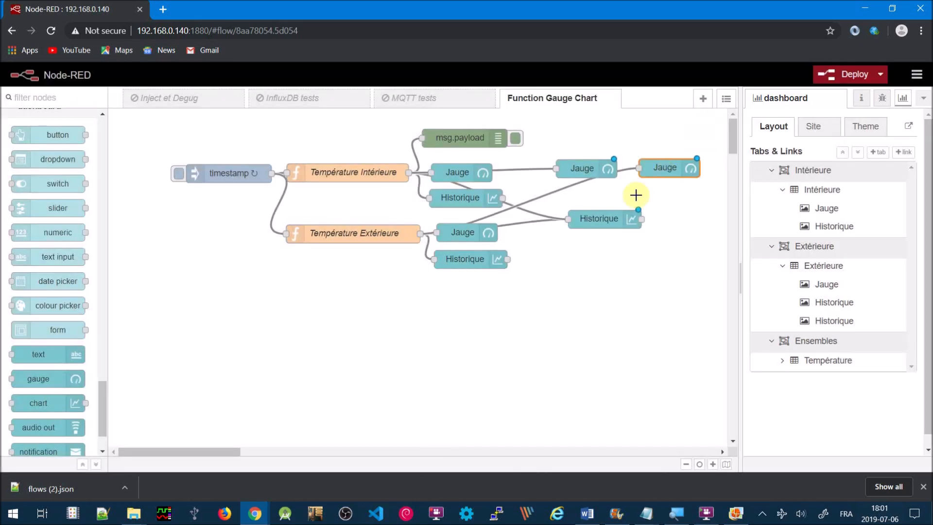
Assign the copied Historique chart, fed by both temperature functions, to the [Ensembles] Température group.
click(599, 219)
double_click(600, 218)
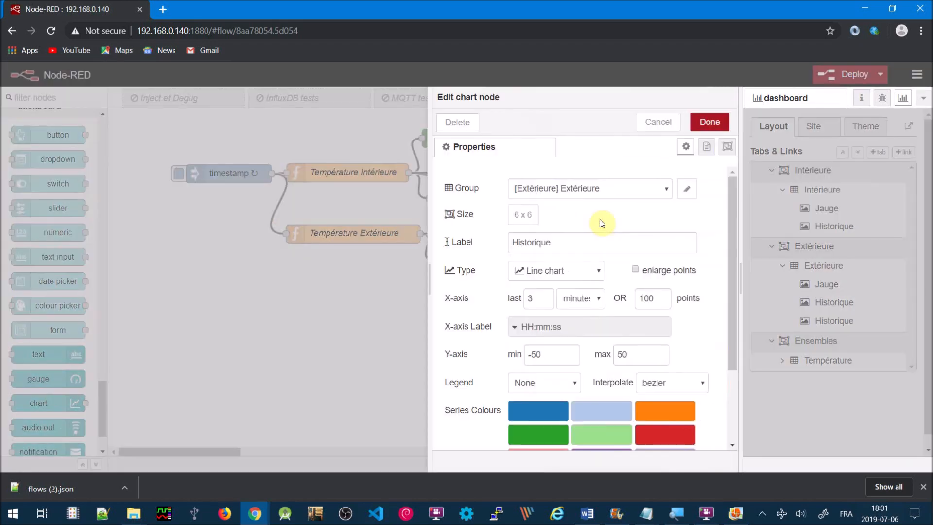
click(666, 192)
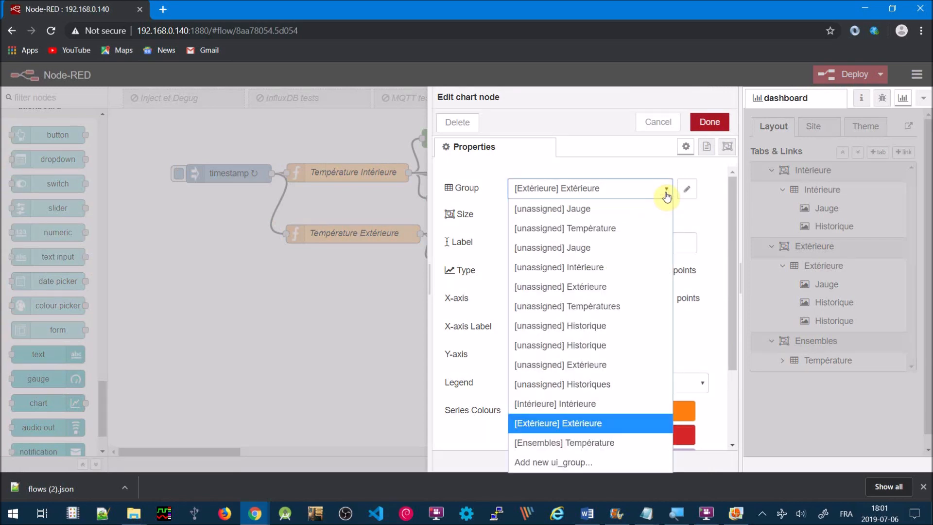
click(607, 441)
click(707, 124)
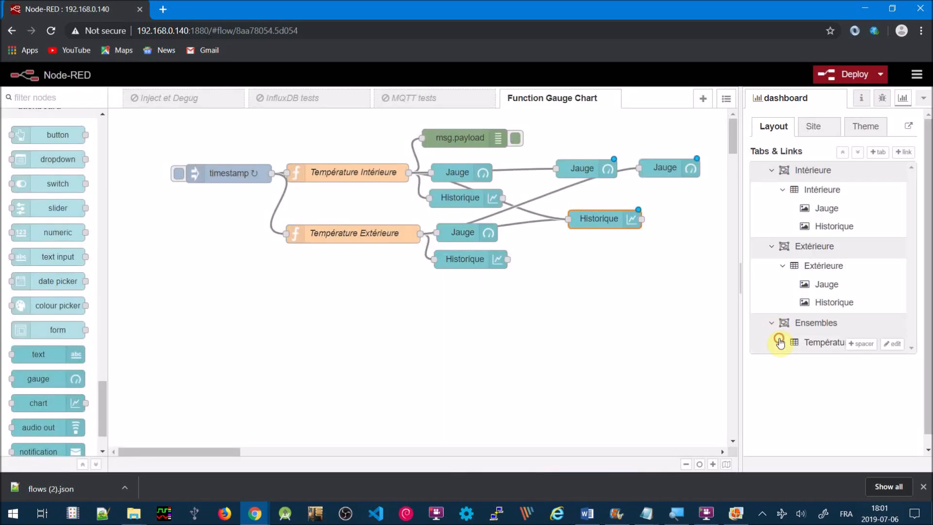
Expand the Ensembles Température group in the dashboard layout and change its chart's label and name to Historiques.
click(778, 341)
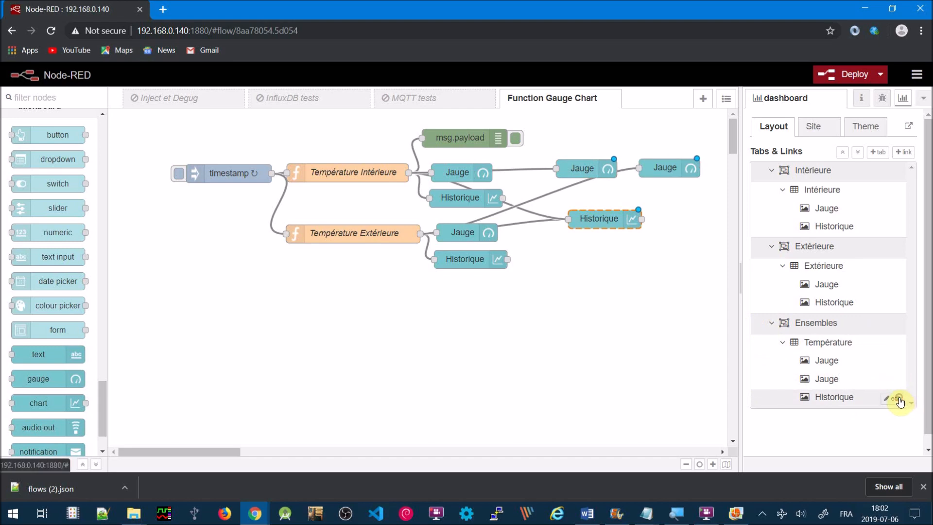
click(898, 399)
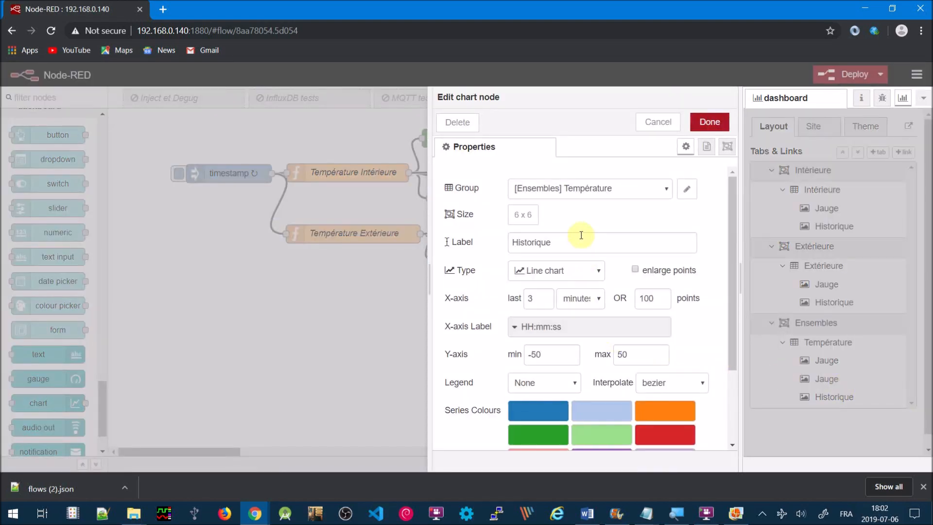
scroll(578, 237, down, 2)
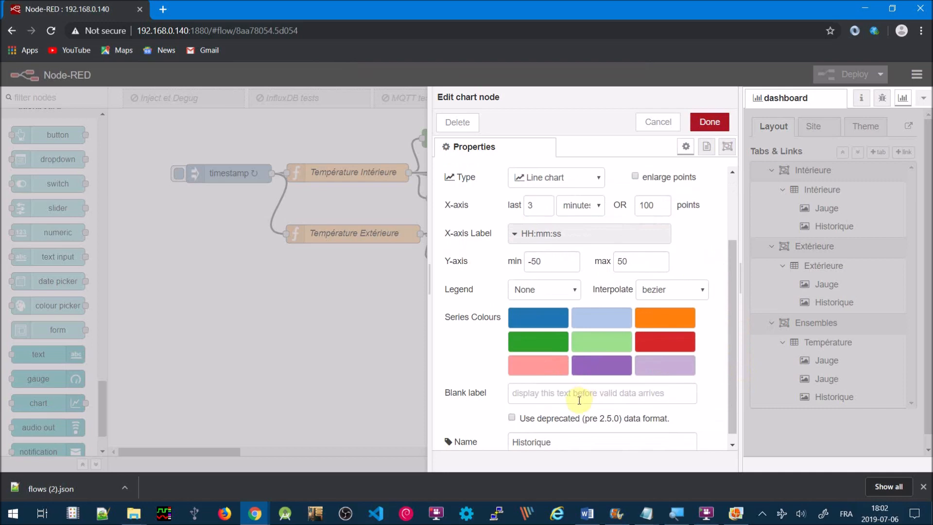
click(571, 442)
Set the Historiques chart's legend to Show and deploy the flow.
click(577, 289)
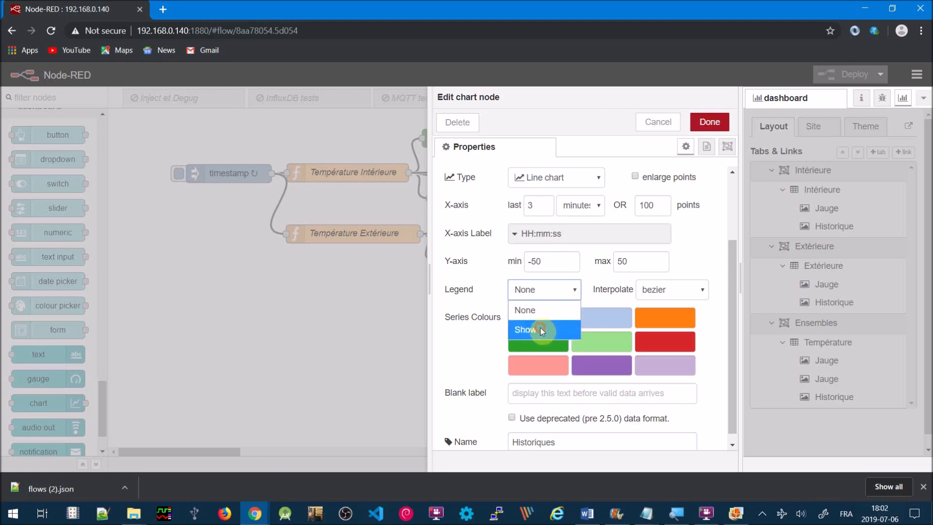
click(542, 329)
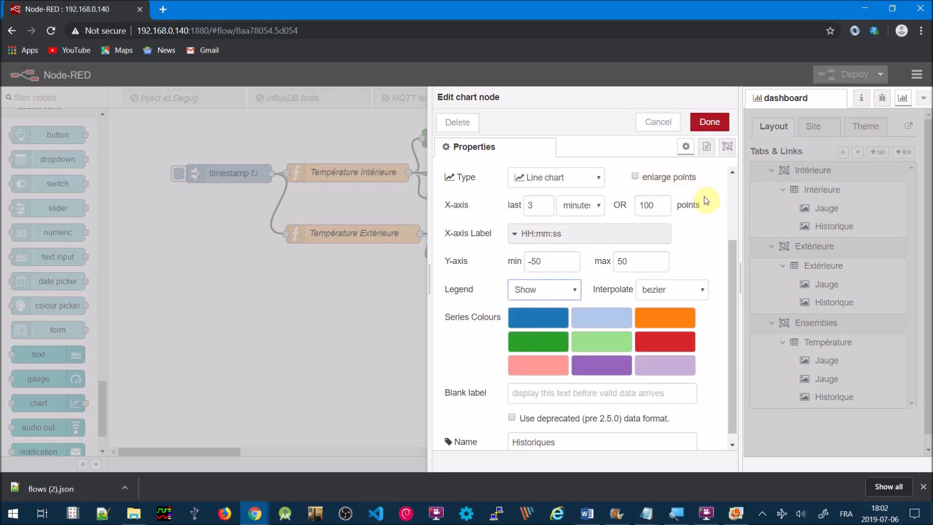
click(707, 122)
click(828, 72)
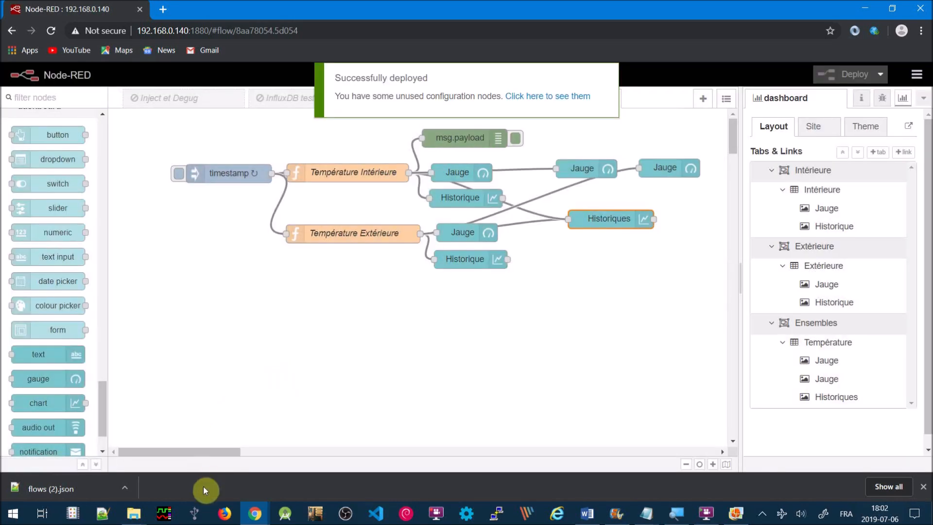
Switch to the dashboard window and review the two gauges and the Historiques chart on the Ensembles page.
mouse_move(247, 517)
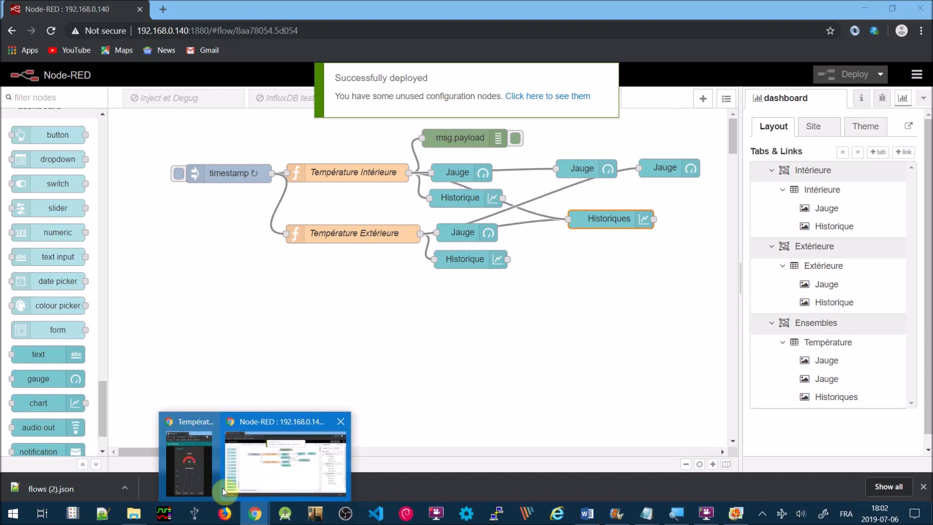
click(200, 465)
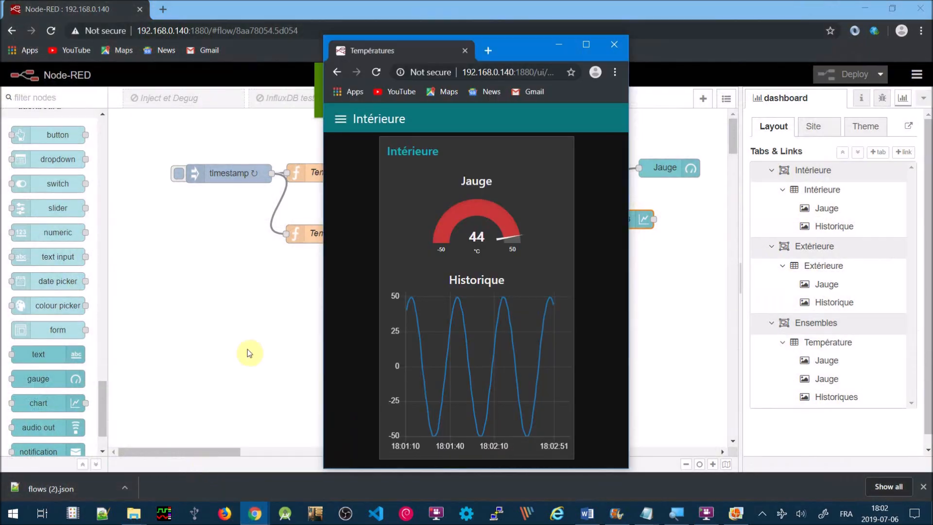
click(341, 116)
click(372, 210)
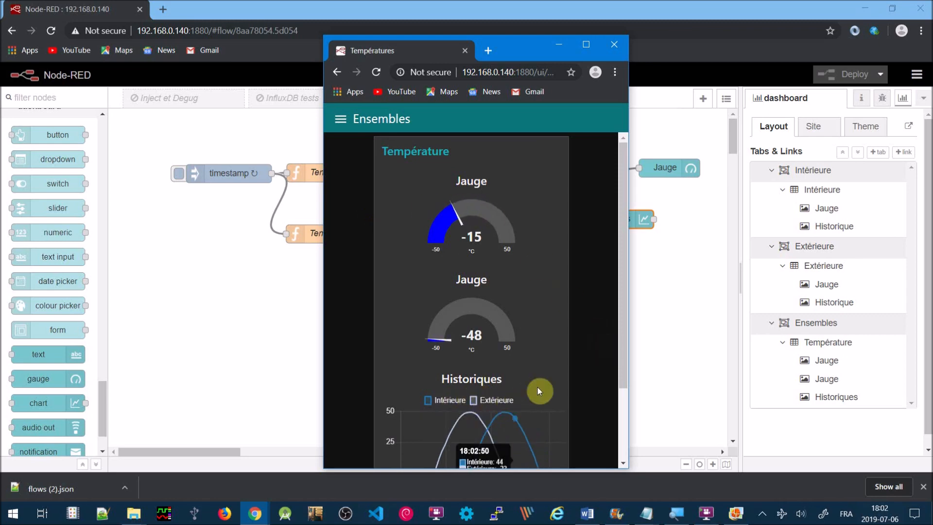
drag(620, 347, 628, 423)
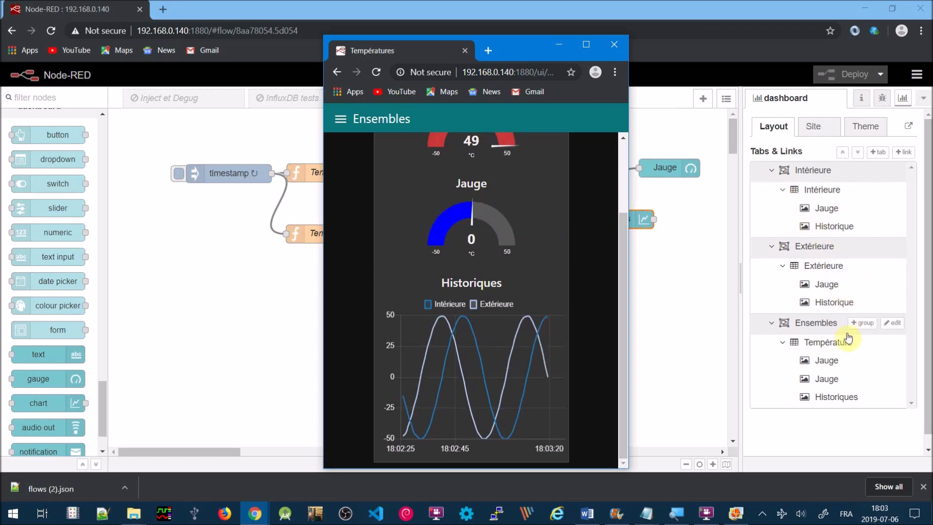
Set the size of the first Jauge in the Ensembles Température group to 3 x 3.
click(889, 362)
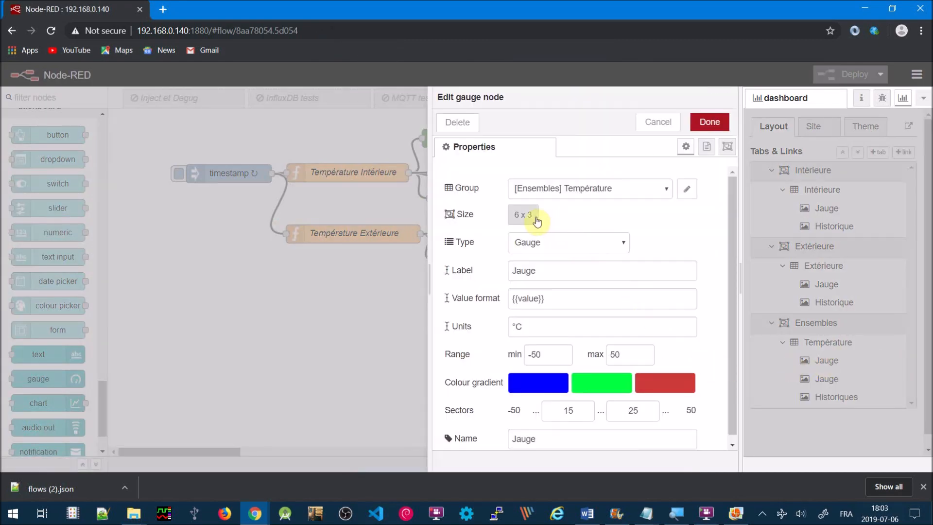
click(537, 219)
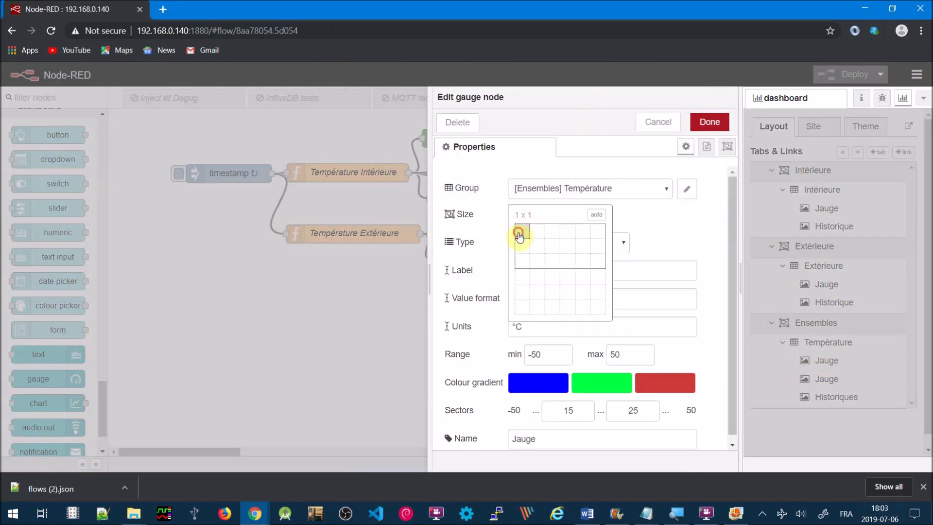
click(555, 269)
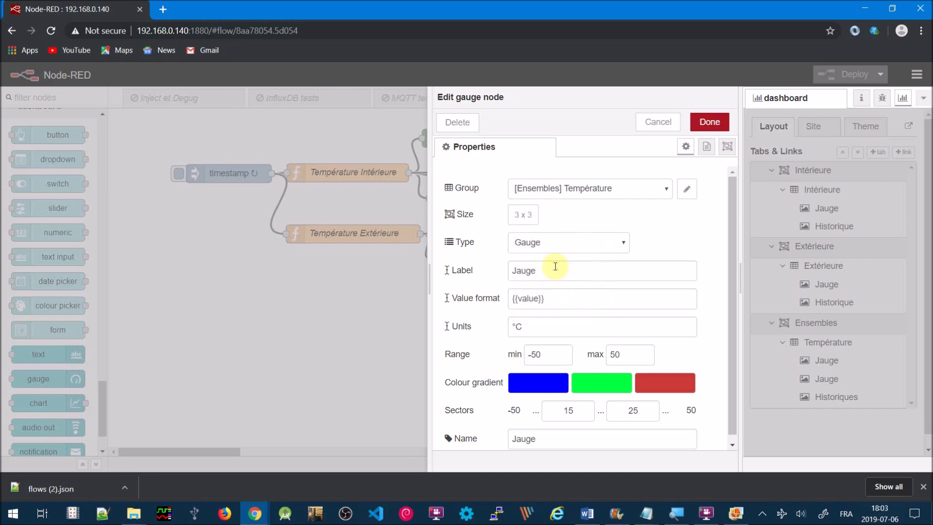
click(709, 122)
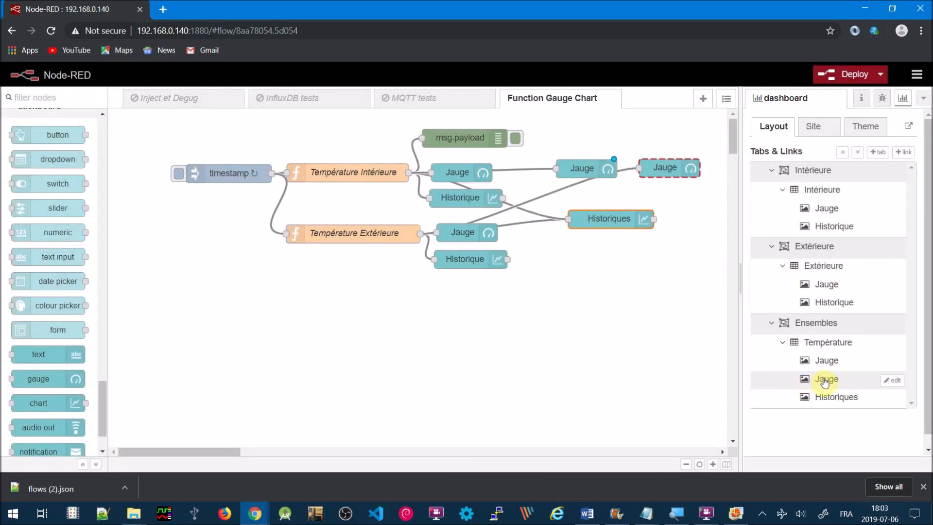
Set the size of the second Jauge in the Ensembles Température group to 3 x 3 and deploy the flow.
click(893, 380)
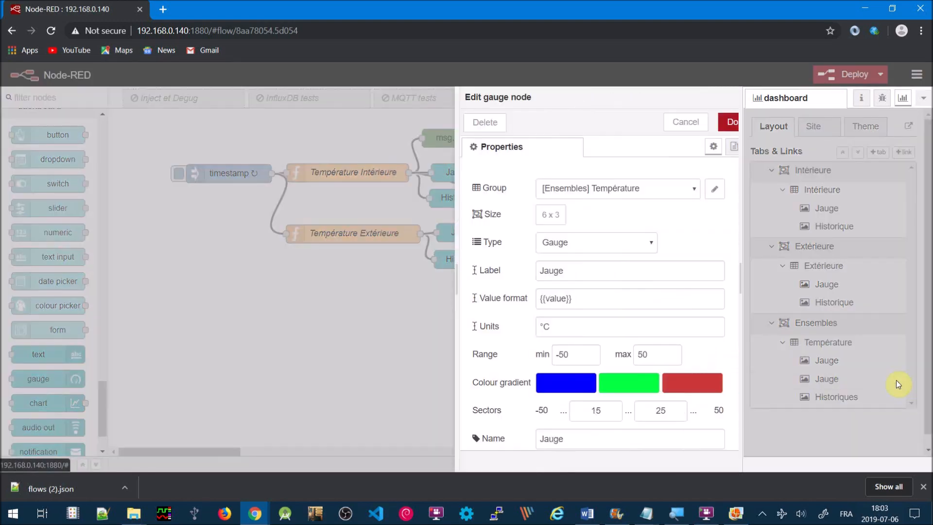
click(521, 214)
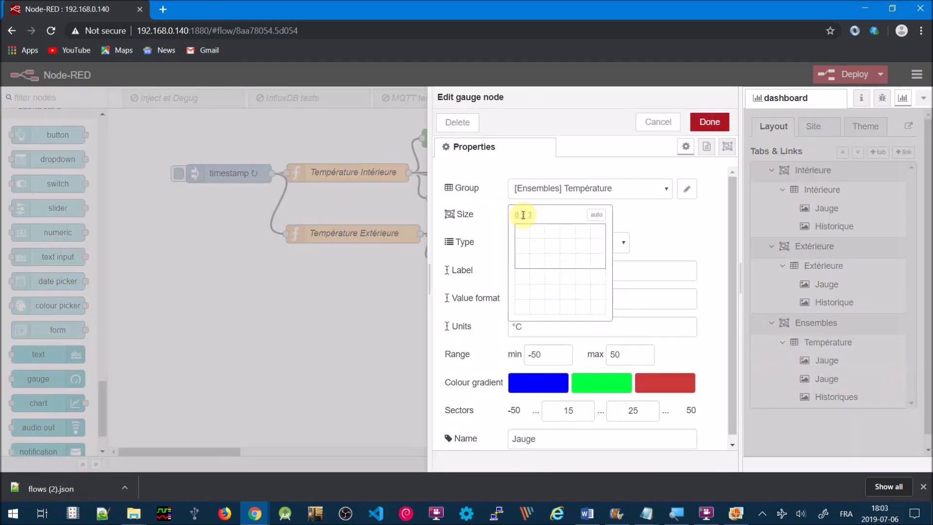
click(548, 263)
click(710, 123)
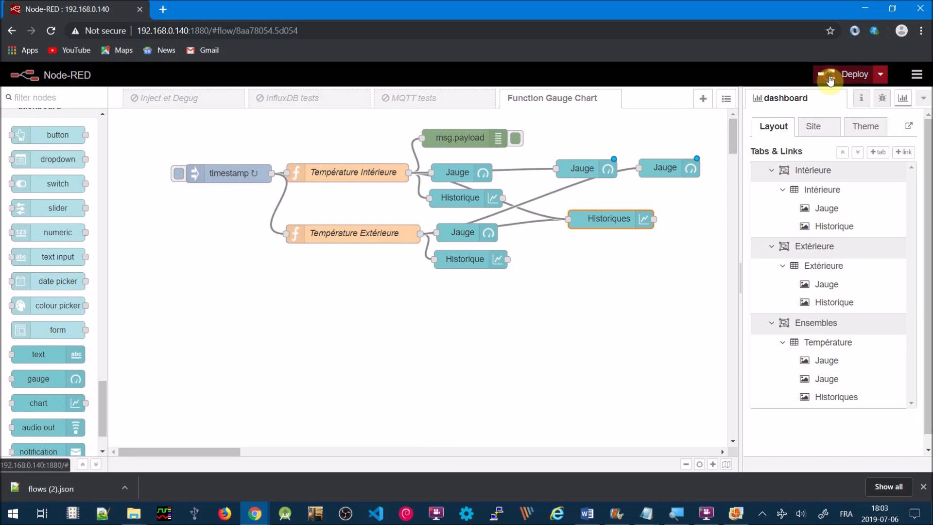
click(830, 80)
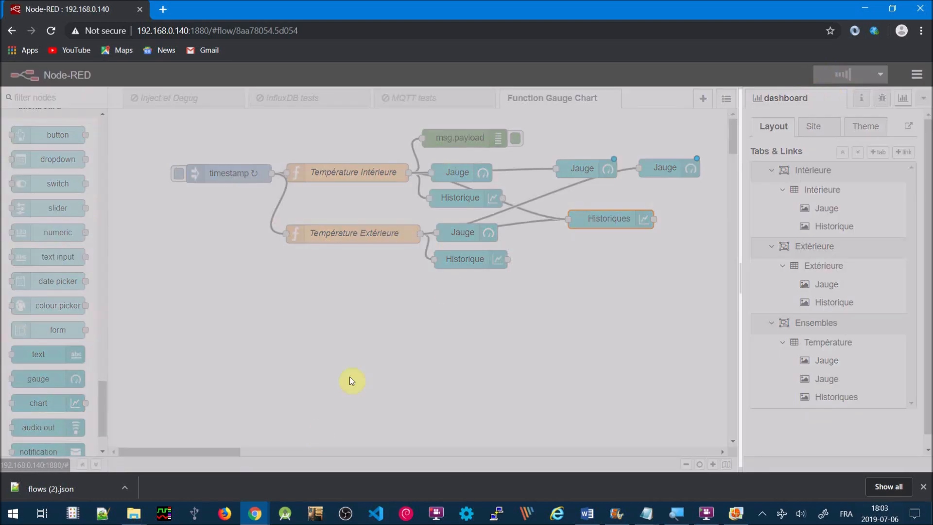
Switch to the dashboard window and check how the two gauges and the Historiques chart are arranged on the Ensembles page.
mouse_move(259, 514)
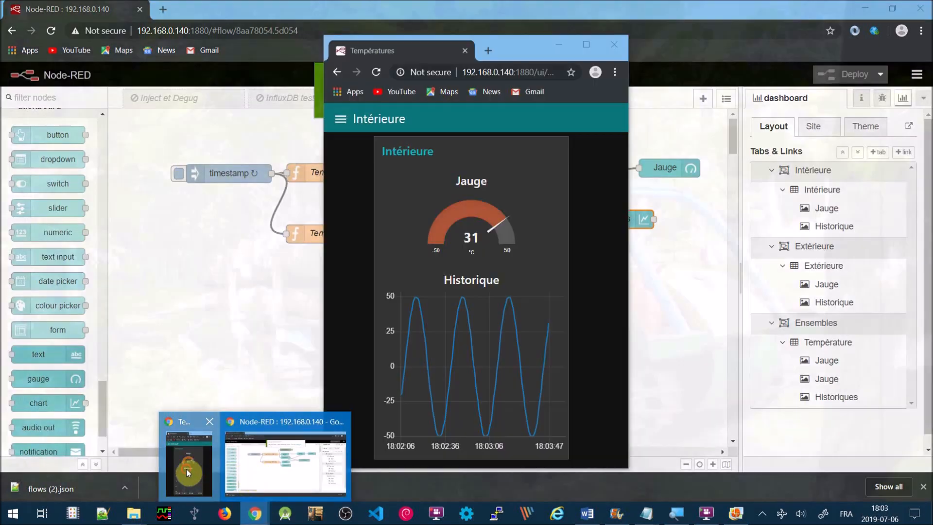
click(186, 469)
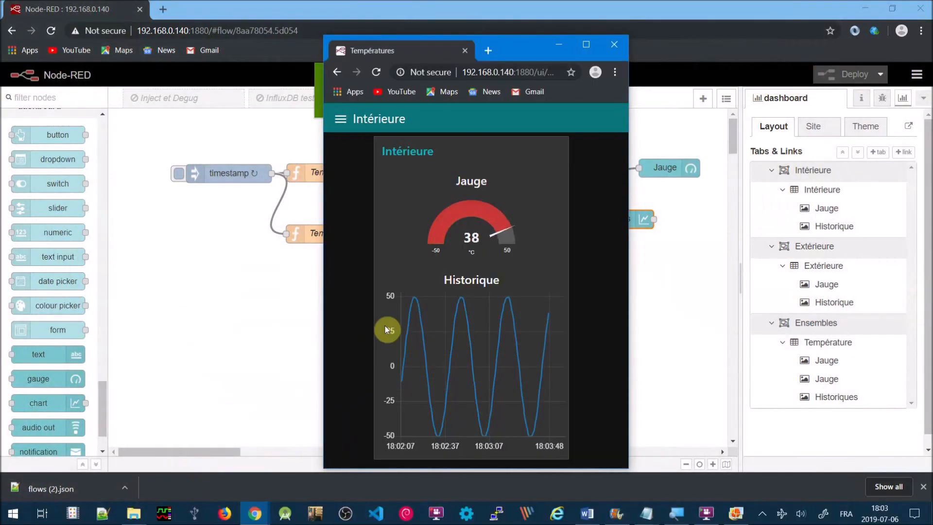
drag(385, 325, 621, 243)
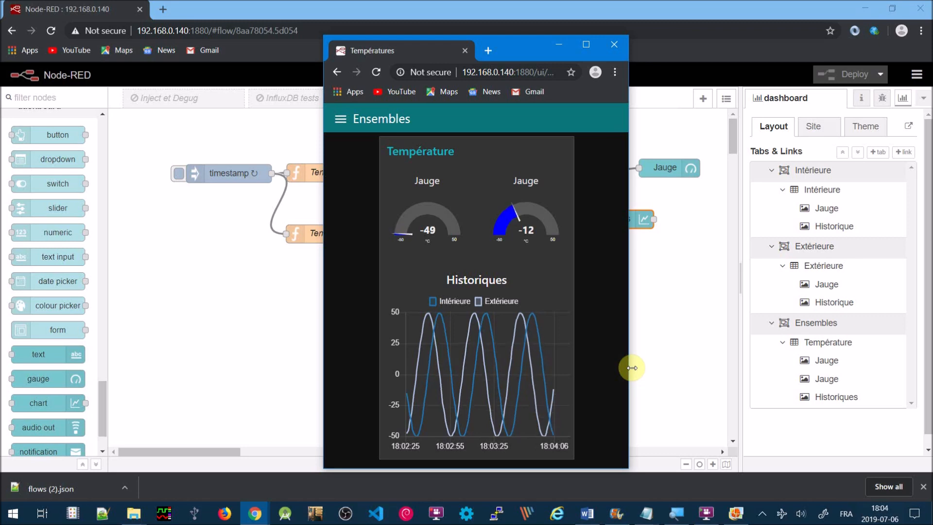
Return to the flow editor and set the width of the Ensembles tab's Température group to 9.
click(815, 339)
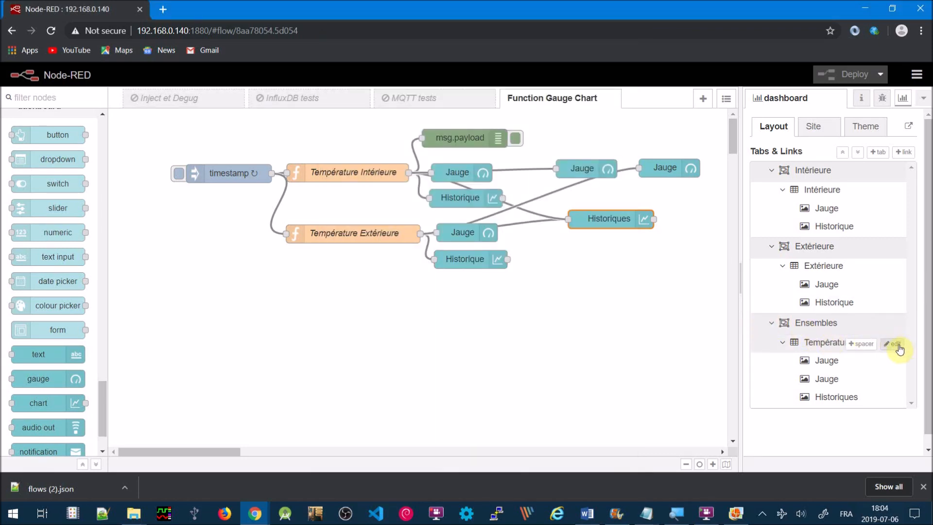
click(898, 345)
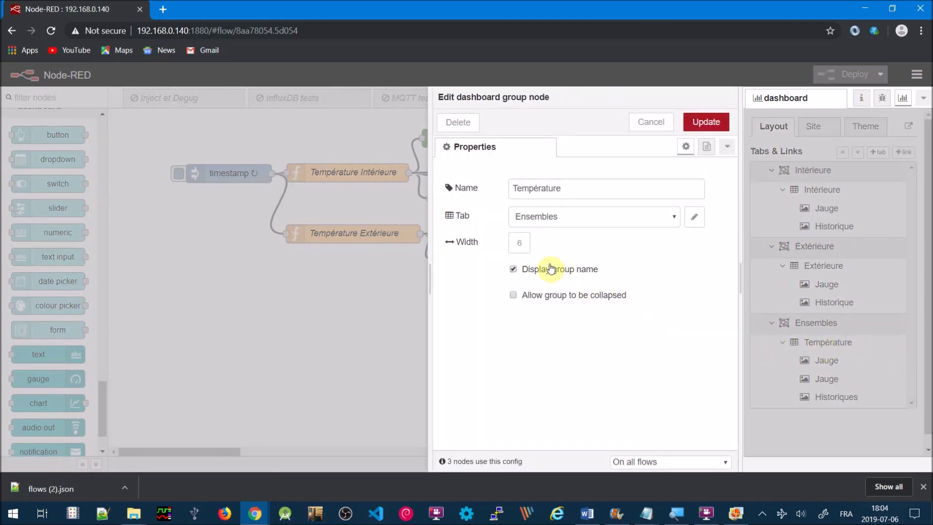
click(523, 247)
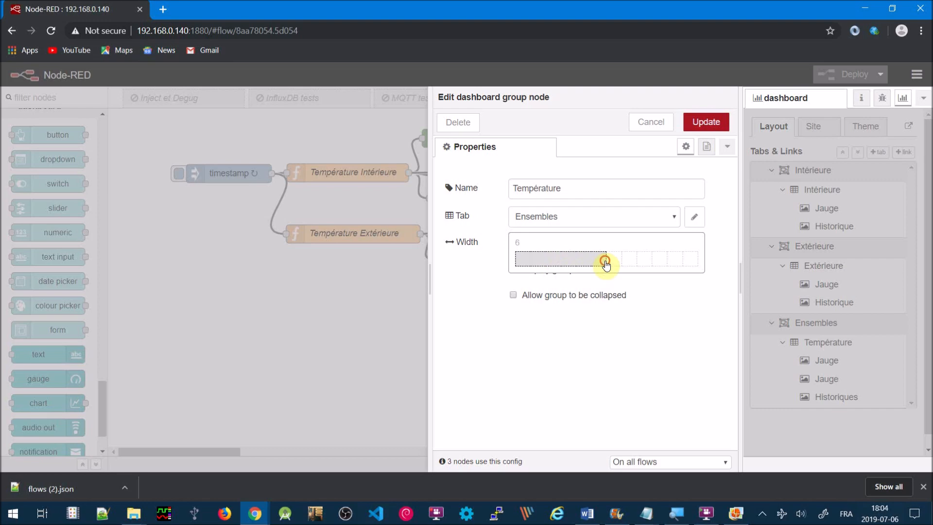
click(648, 265)
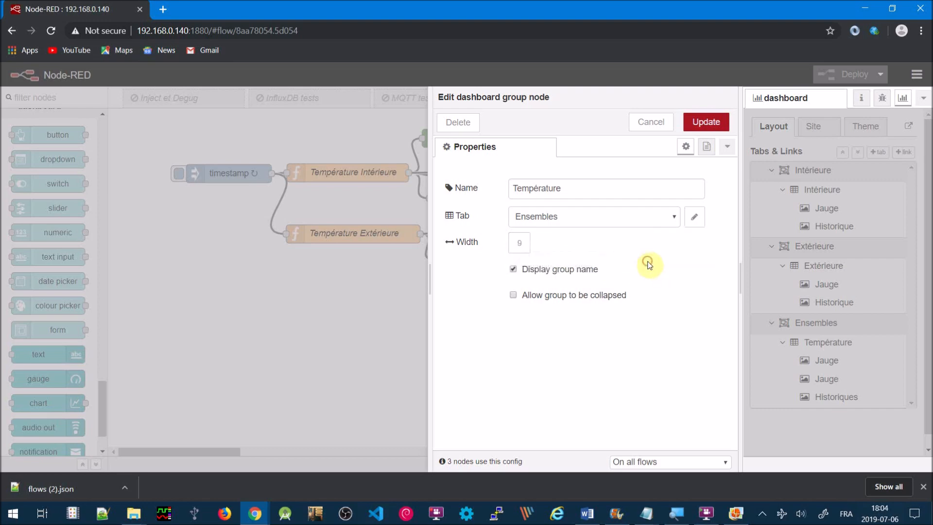
click(714, 120)
click(713, 116)
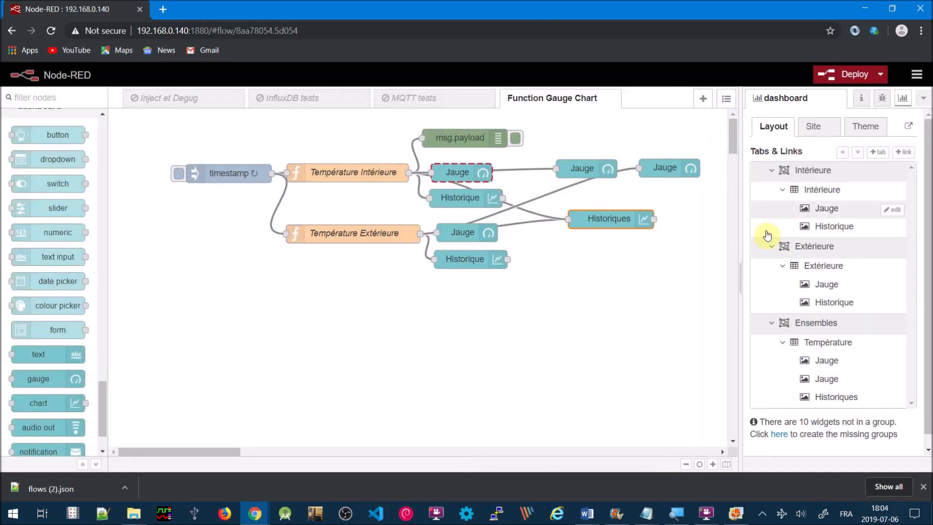
Set the size of the first Jauge in the Ensembles Température group to 6 x 3 and deploy the flow.
click(887, 361)
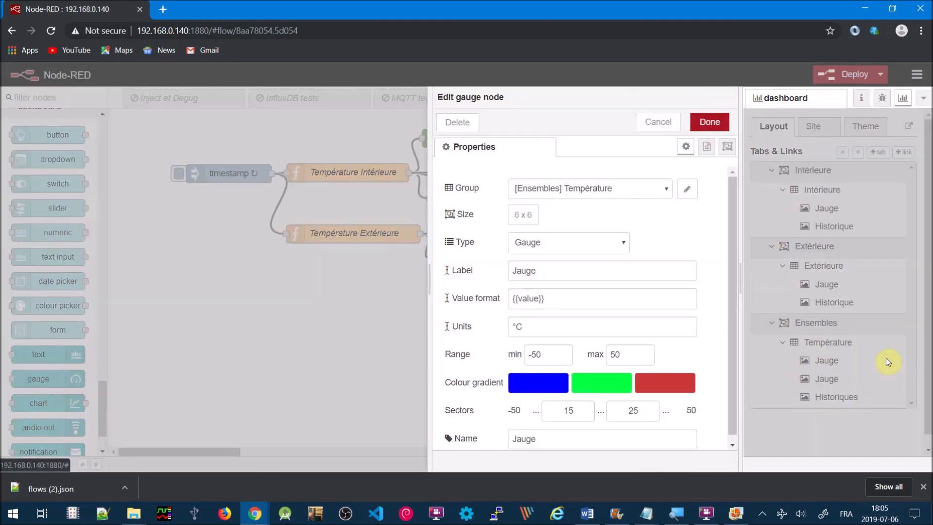
click(520, 215)
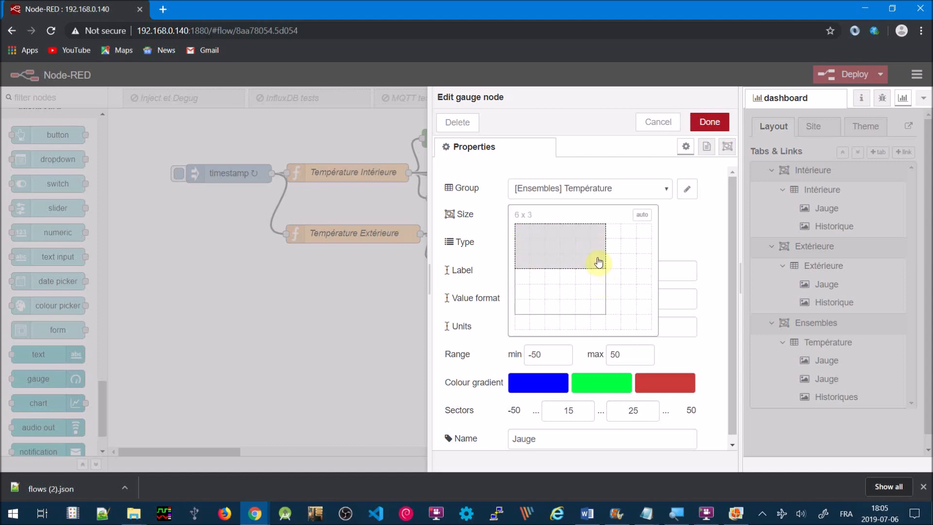
click(598, 261)
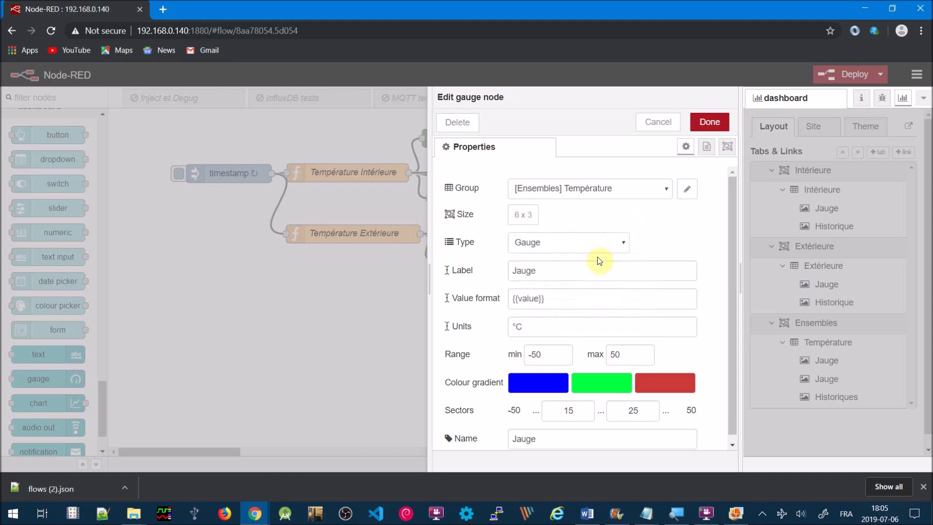
click(709, 132)
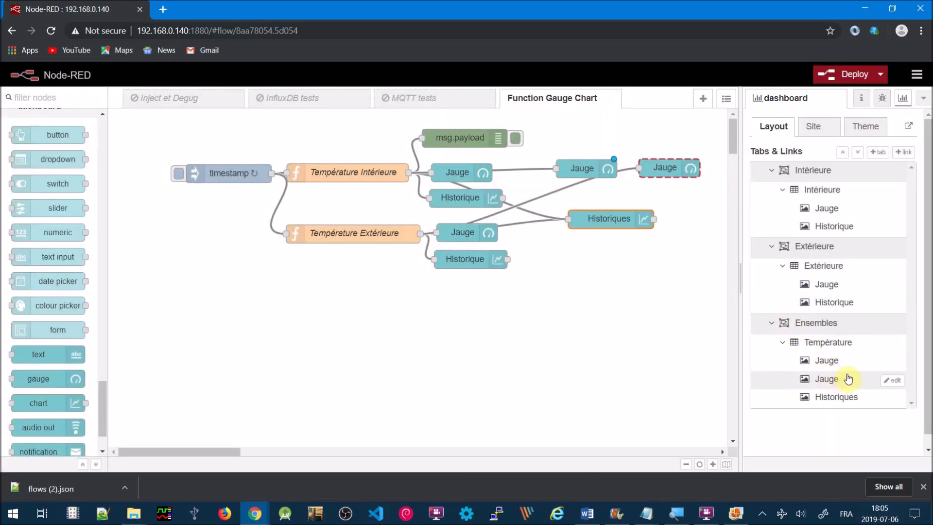
click(859, 81)
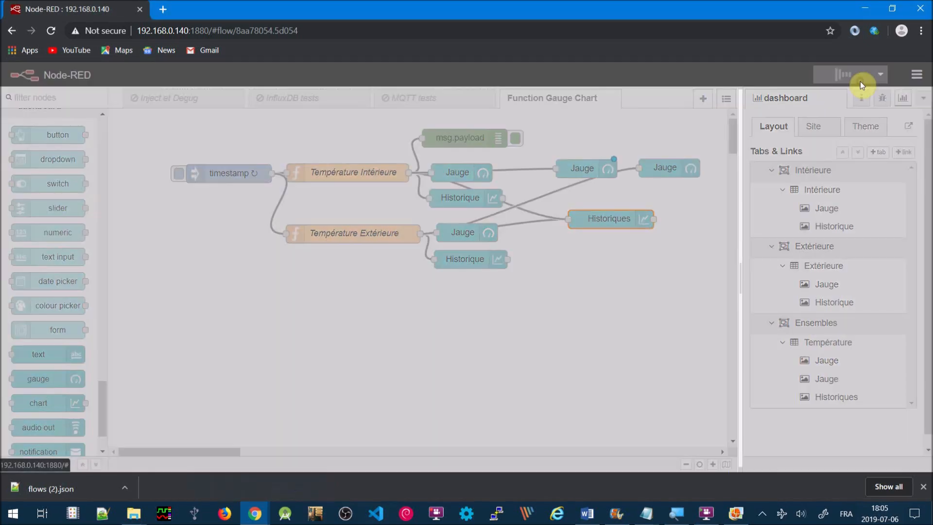
Switch to the dashboard window and open the Ensembles page to review the resized gauge layout.
mouse_move(262, 514)
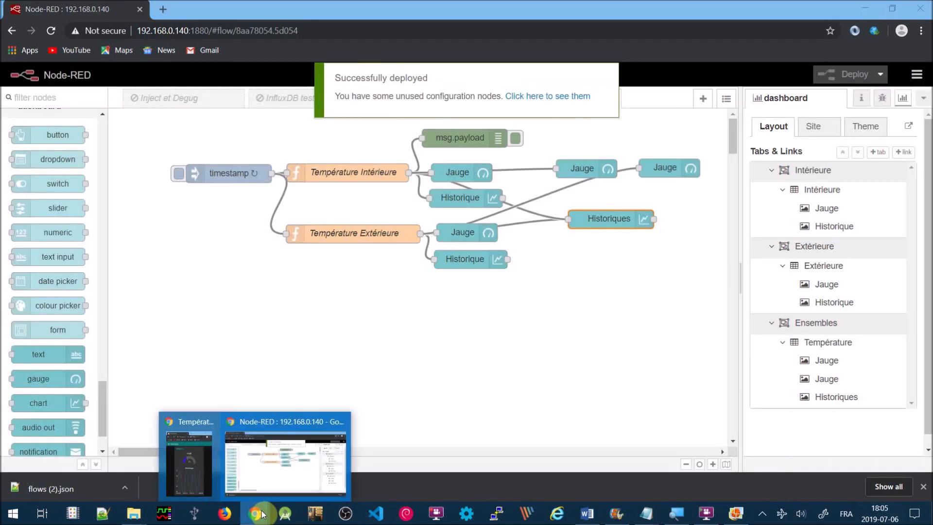
click(197, 462)
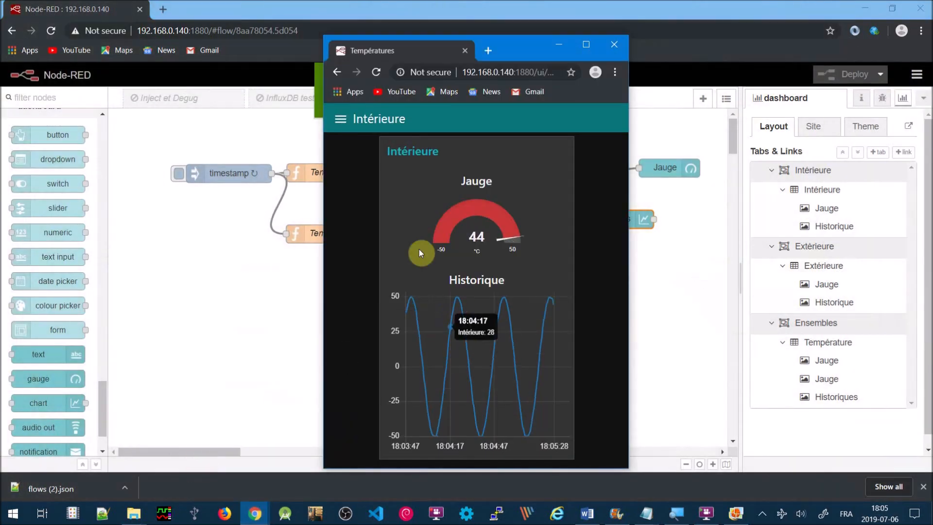
click(347, 121)
click(370, 206)
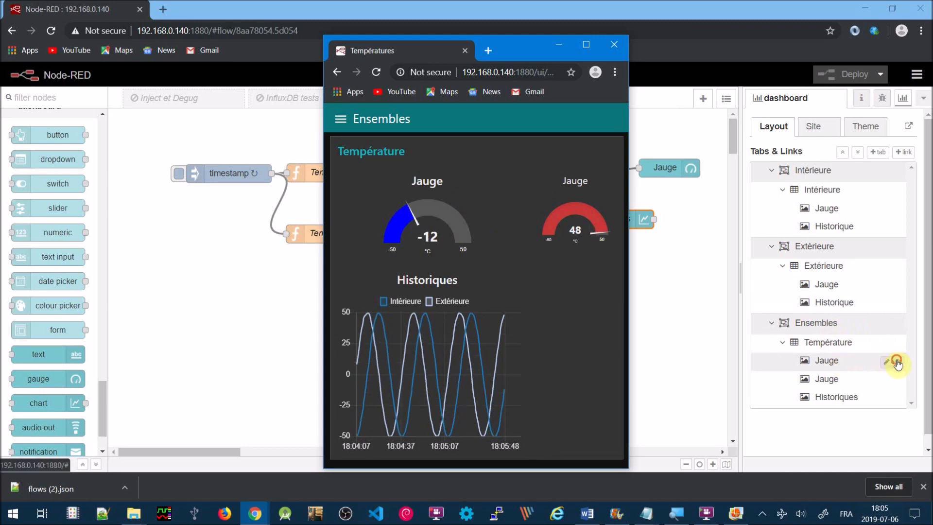
Label the Ensembles group's first gauge Intérieure, and set the second gauge's label and name to Extérieure.
click(896, 363)
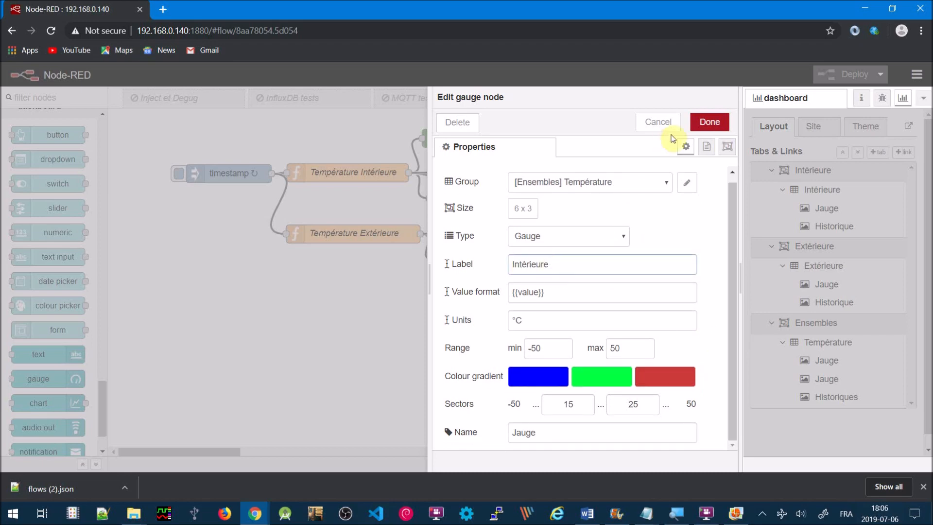
click(709, 122)
click(891, 379)
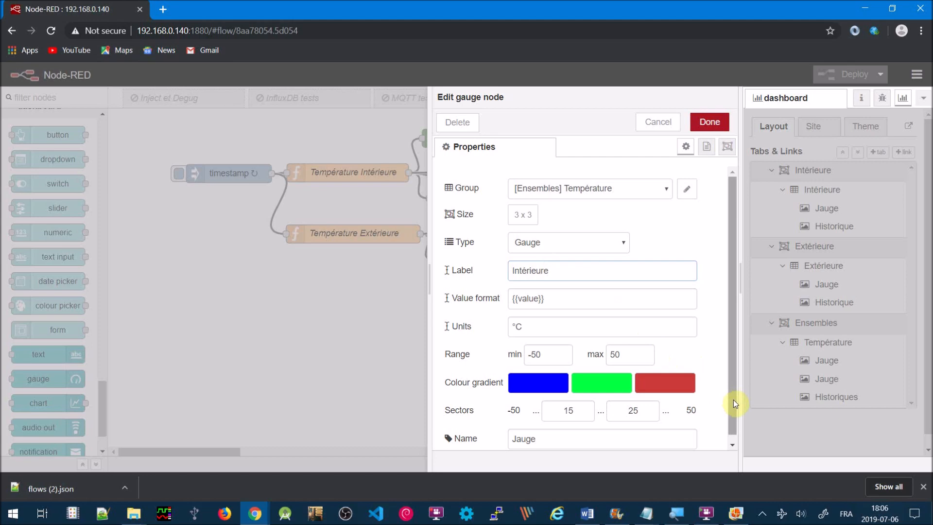
drag(733, 399, 732, 418)
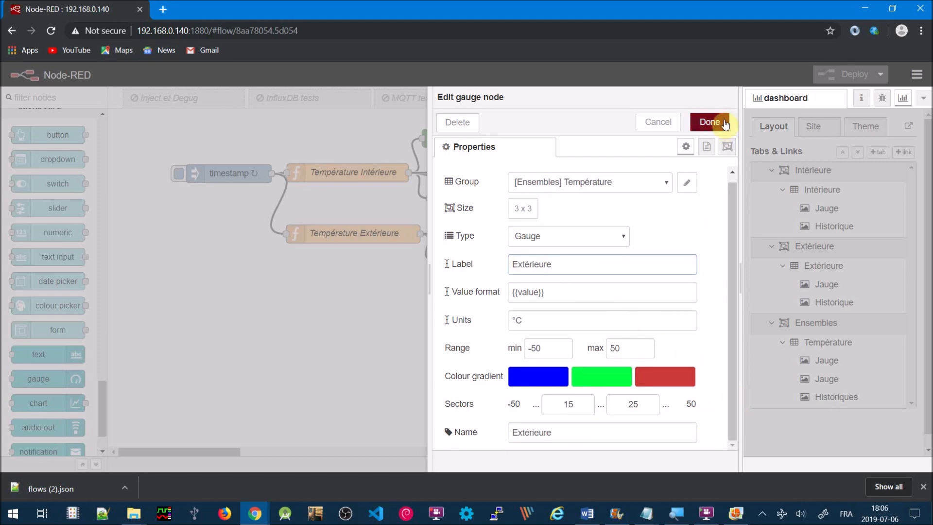
click(723, 121)
Set the name of the first gauge in the Ensembles Température group to Intérieure and deploy the flow.
click(893, 359)
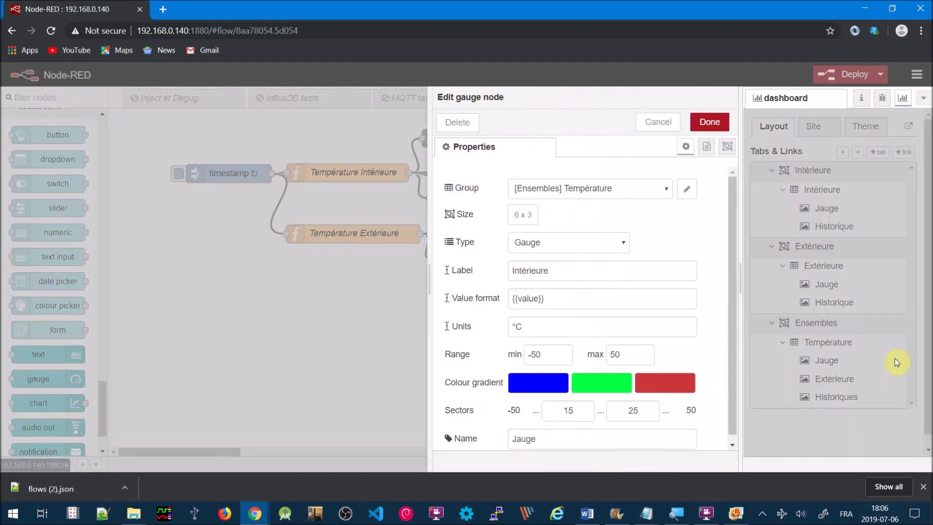
click(587, 443)
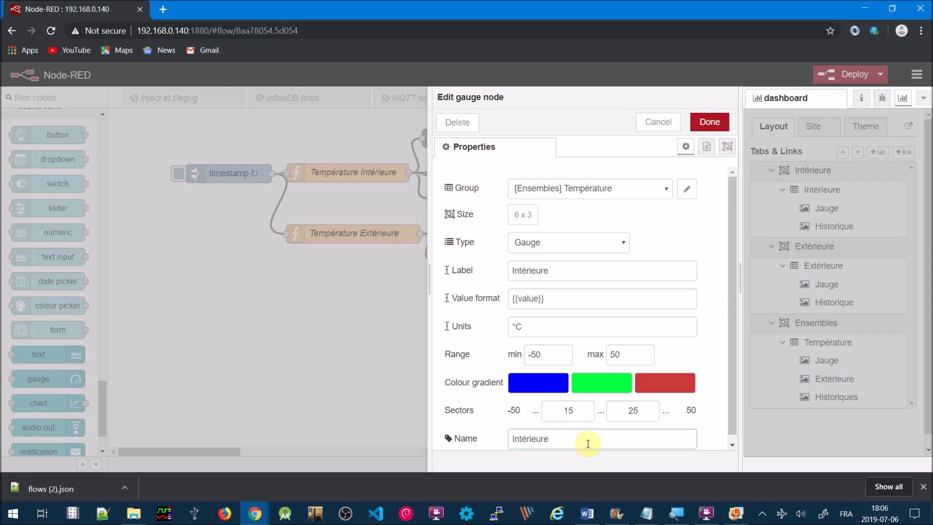
click(713, 121)
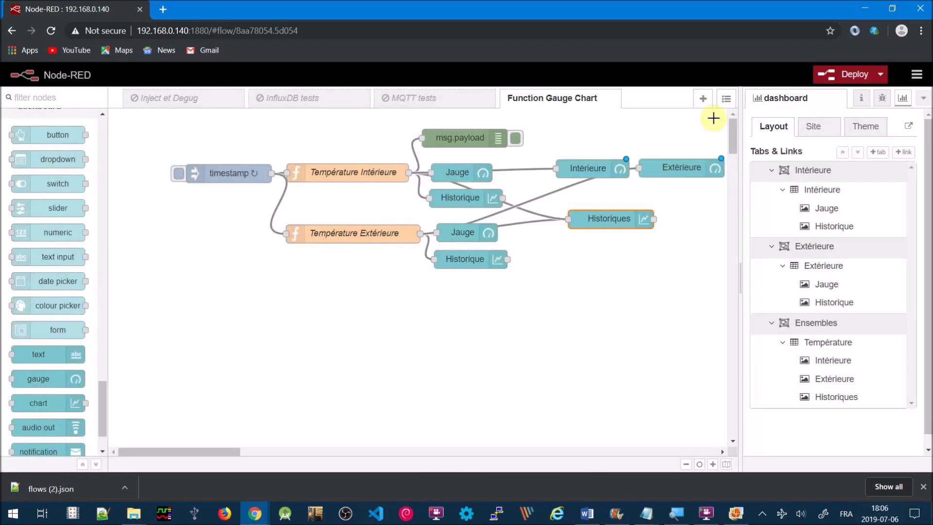
click(861, 76)
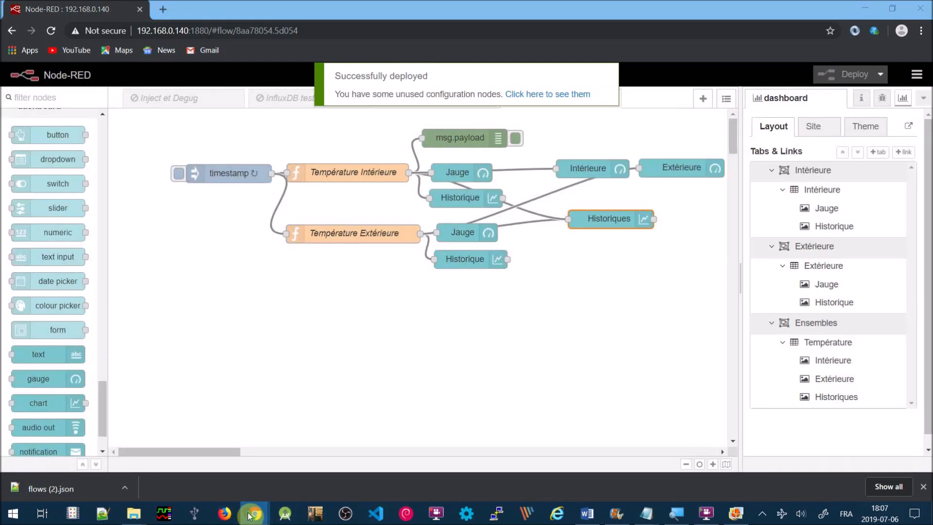
Switch to the dashboard window and open the Ensembles page to check the gauge labels.
mouse_move(249, 513)
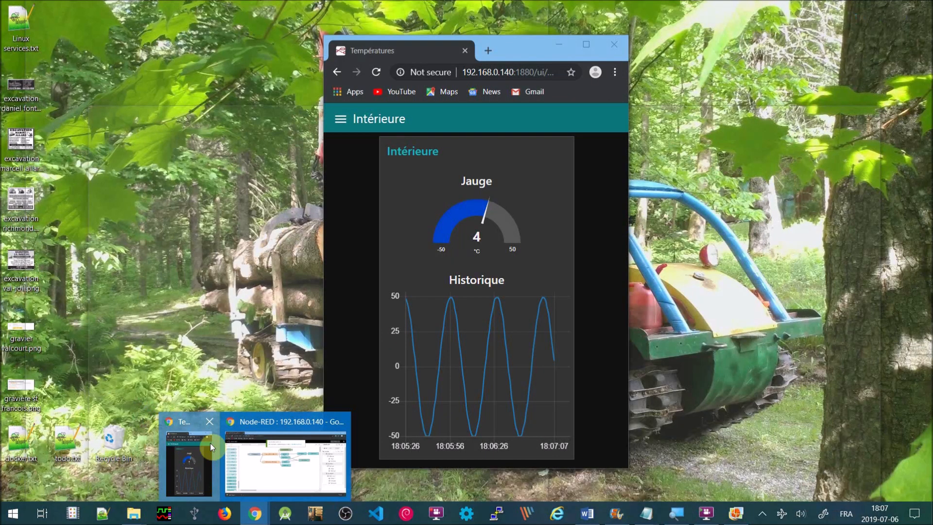
click(210, 442)
click(342, 120)
click(360, 204)
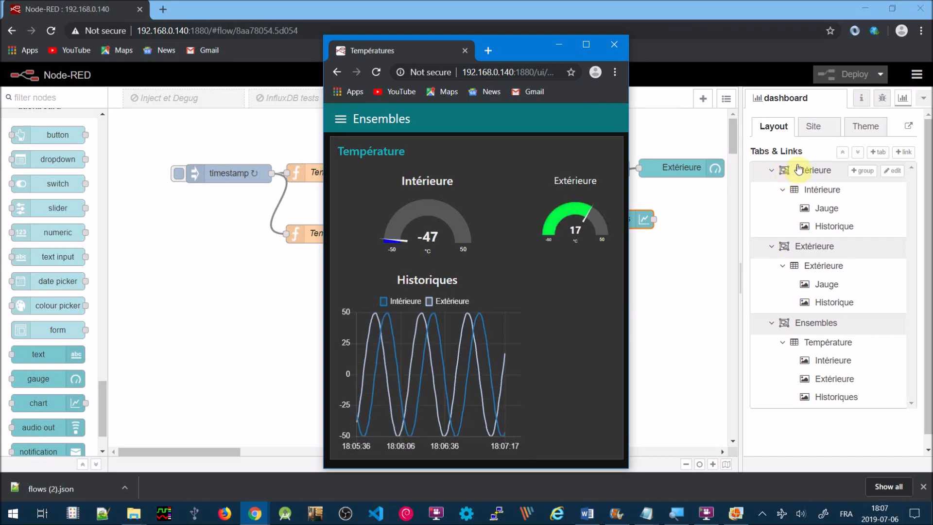
Collapse the three tabs in the dashboard layout, move Ensembles above Intérieure and Extérieure, and deploy the flow.
click(773, 170)
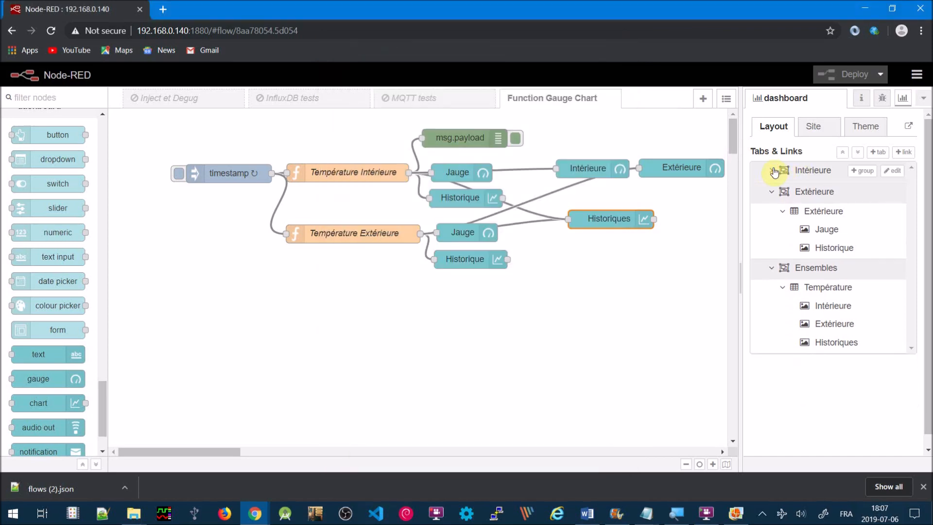
click(772, 190)
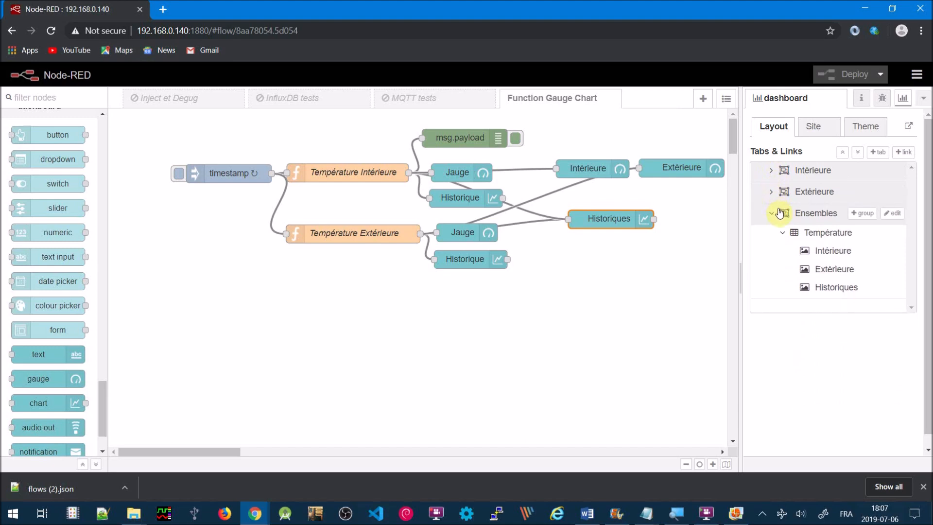
click(772, 214)
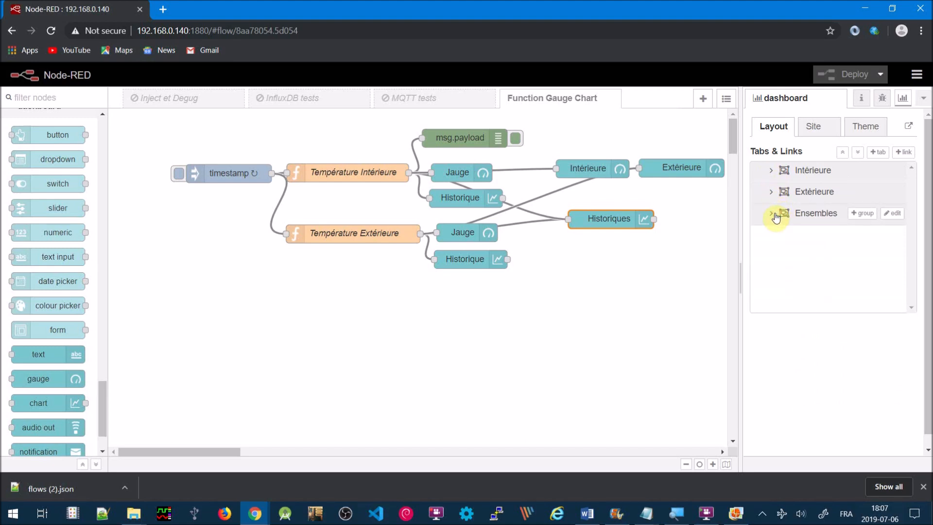
drag(784, 218, 781, 178)
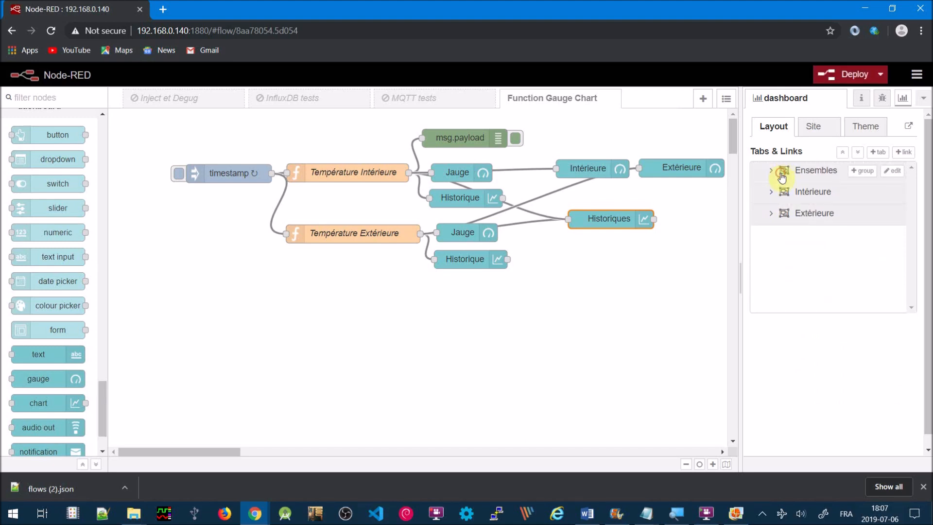
click(862, 72)
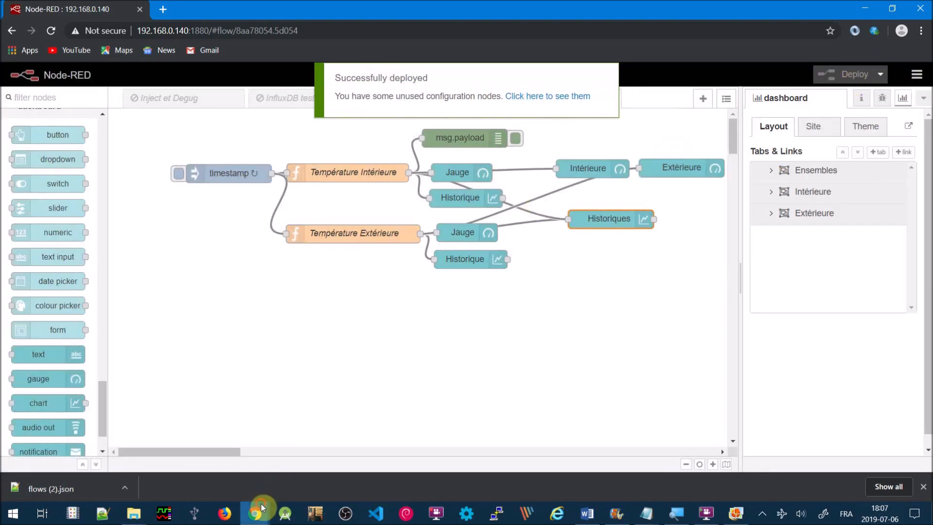
Switch to the dashboard window and examine the Historiques chart's width against the two gauges on the Ensembles page.
mouse_move(262, 507)
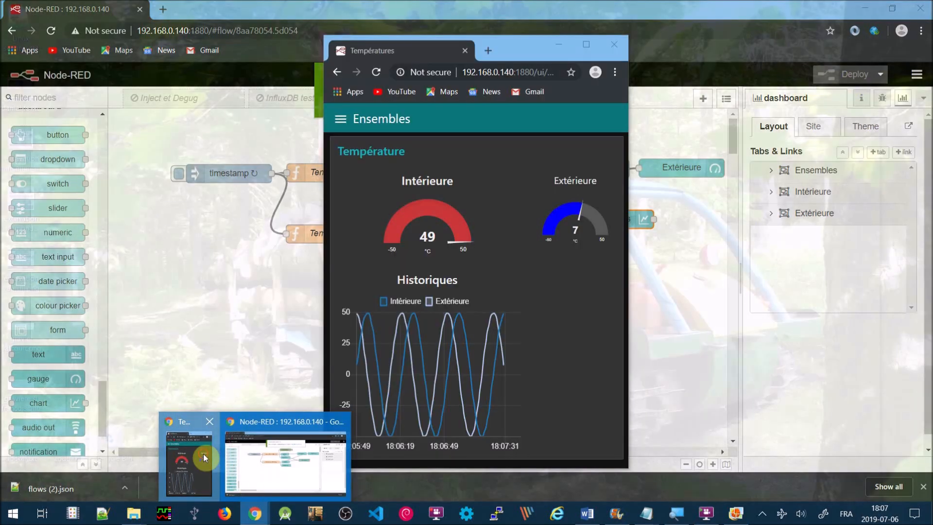
click(204, 455)
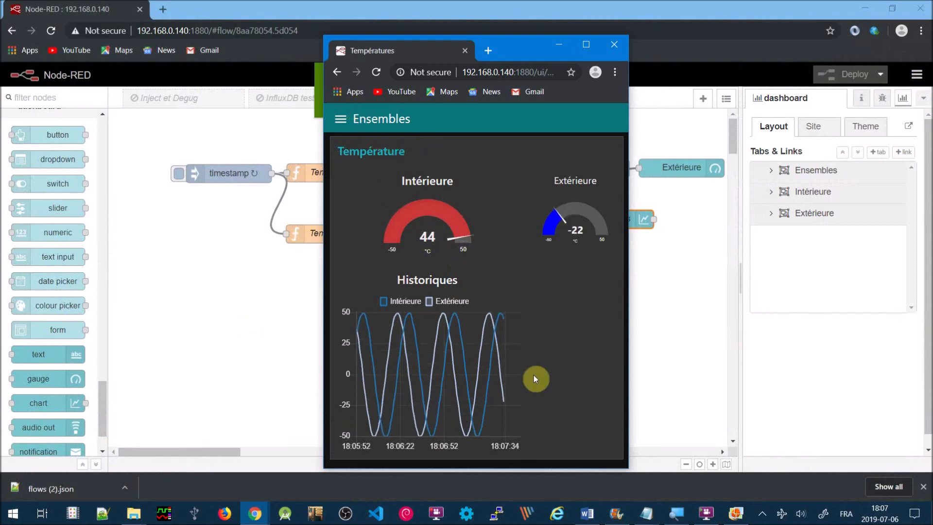
mouse_move(437, 340)
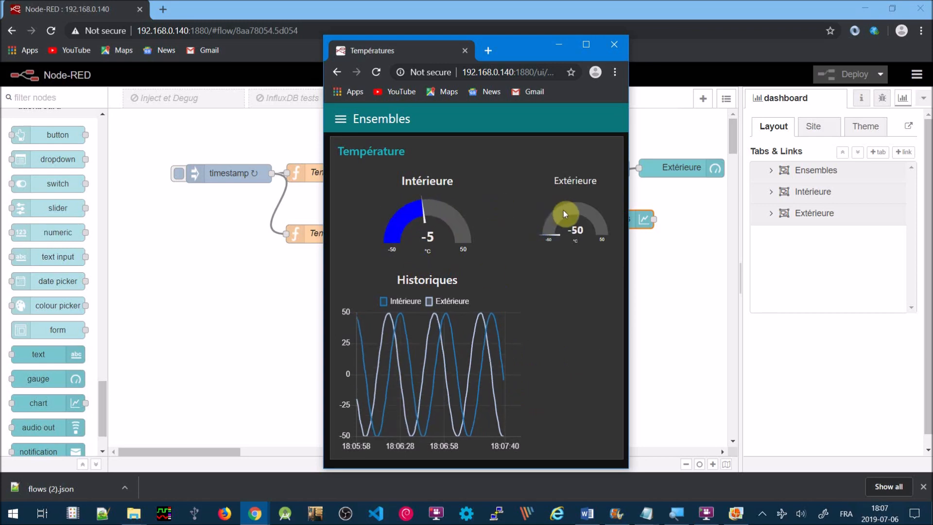
Set the size of the Historiques chart in the Ensembles Température group to 9 x 6 and deploy the flow.
click(771, 171)
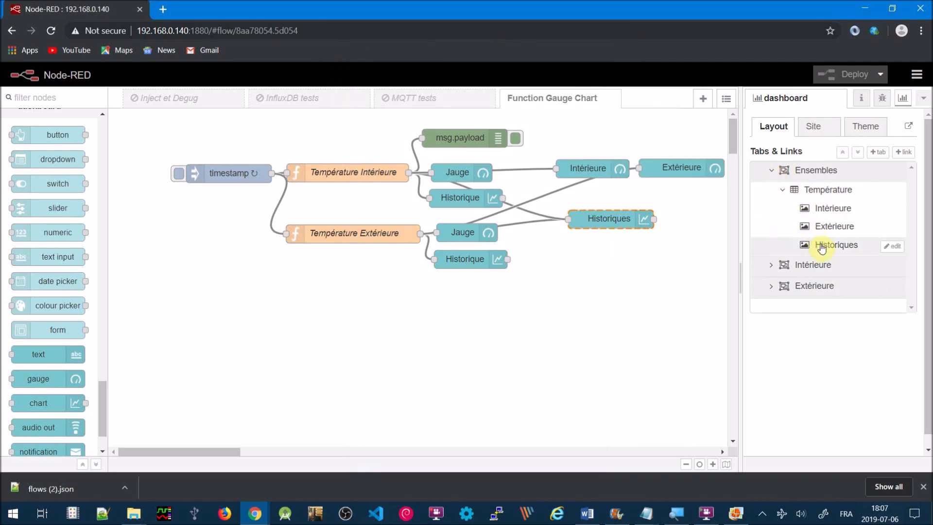
click(892, 246)
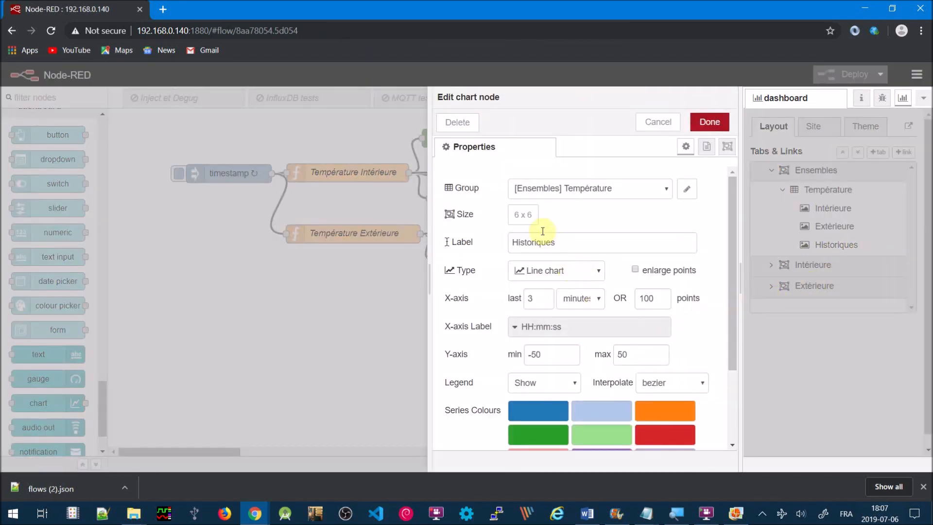
click(527, 214)
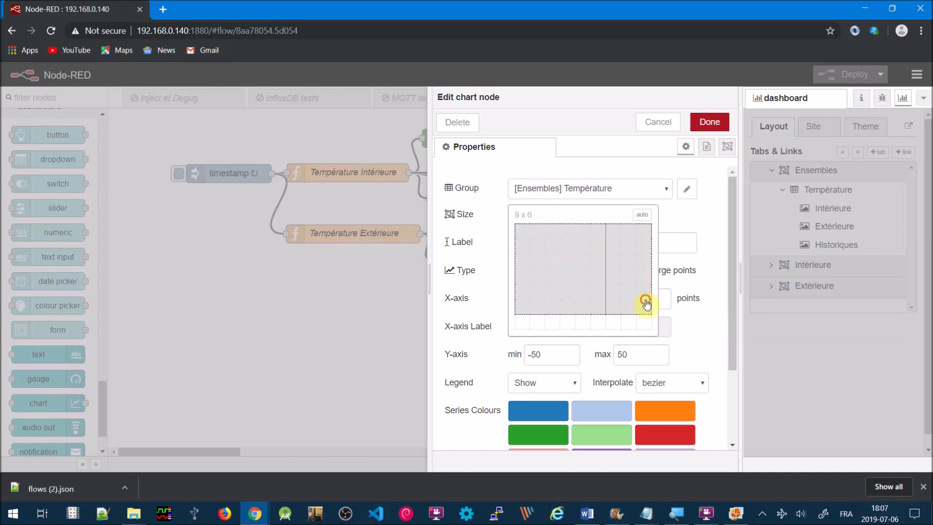
click(645, 303)
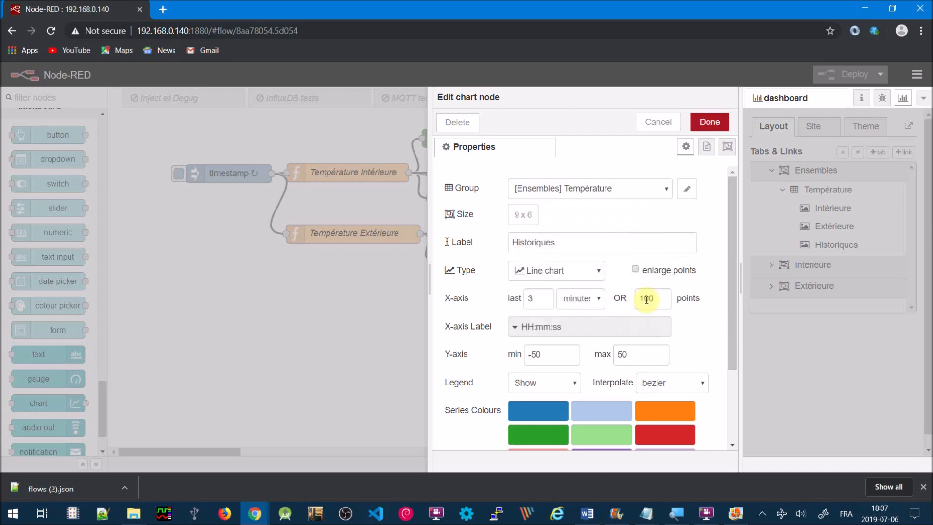
click(707, 122)
click(850, 73)
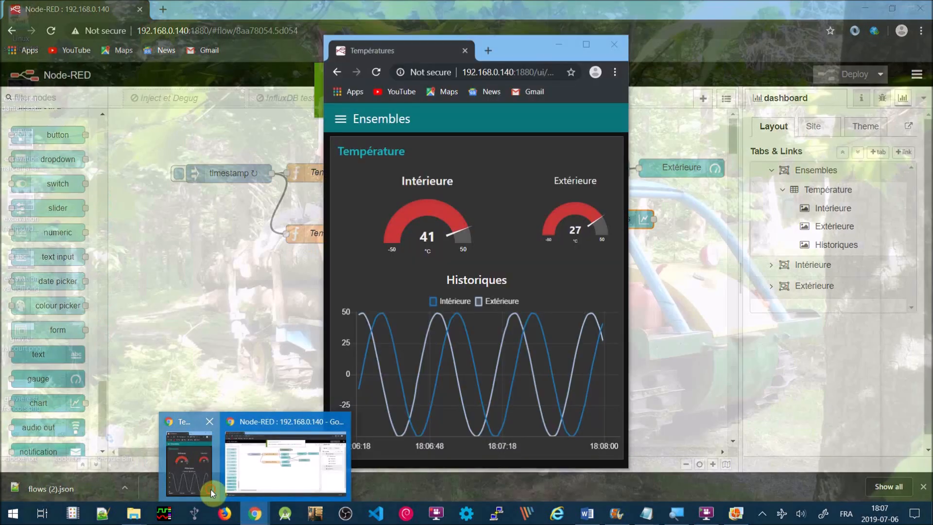
Switch to the dashboard window and inspect the values along the Historiques chart's curves.
click(211, 488)
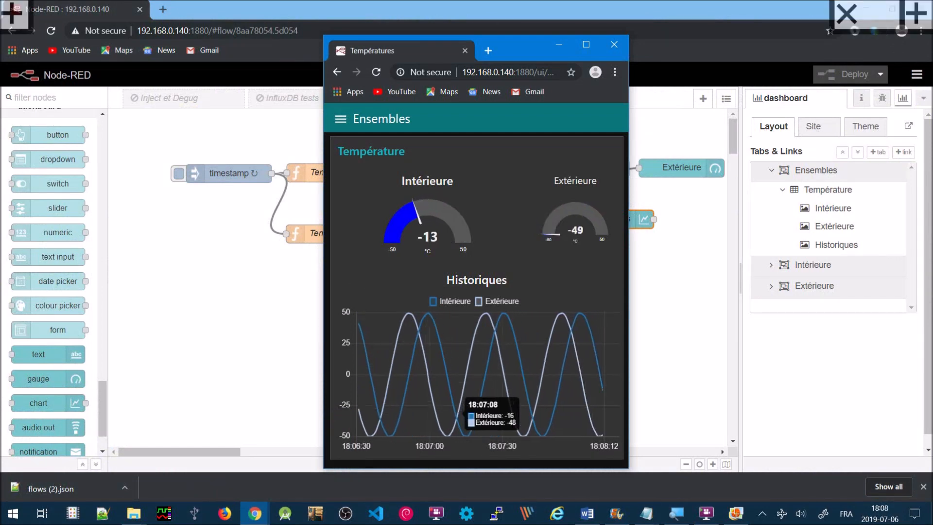
drag(461, 412, 559, 412)
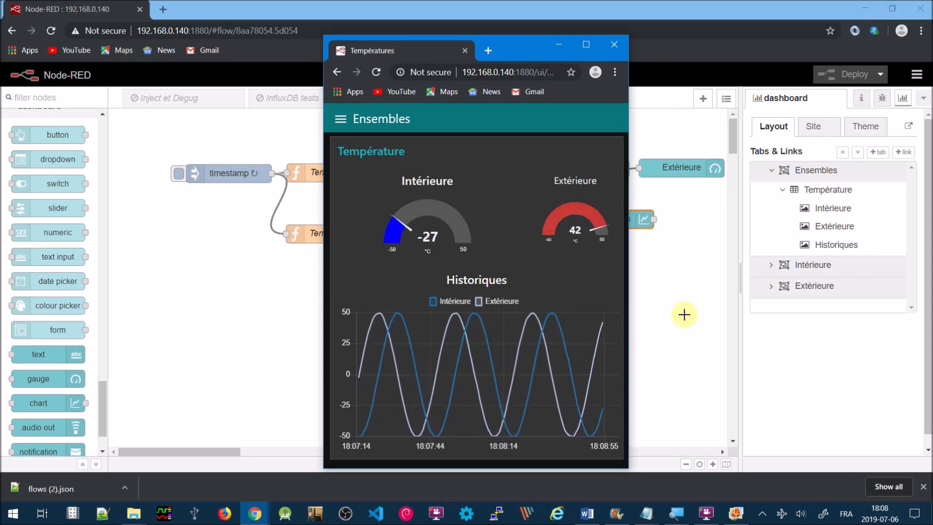
Set the width of the Température group in the Ensembles tab to 6.
mouse_move(820, 191)
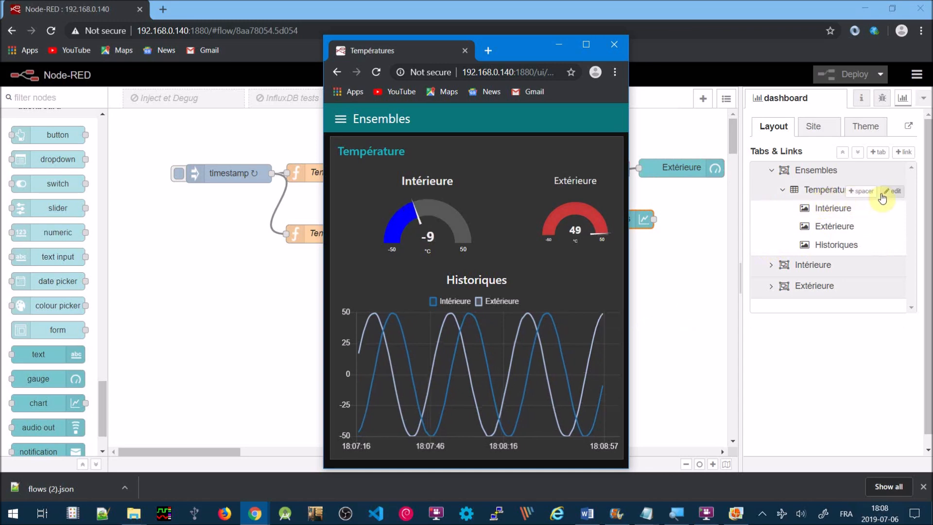
click(888, 191)
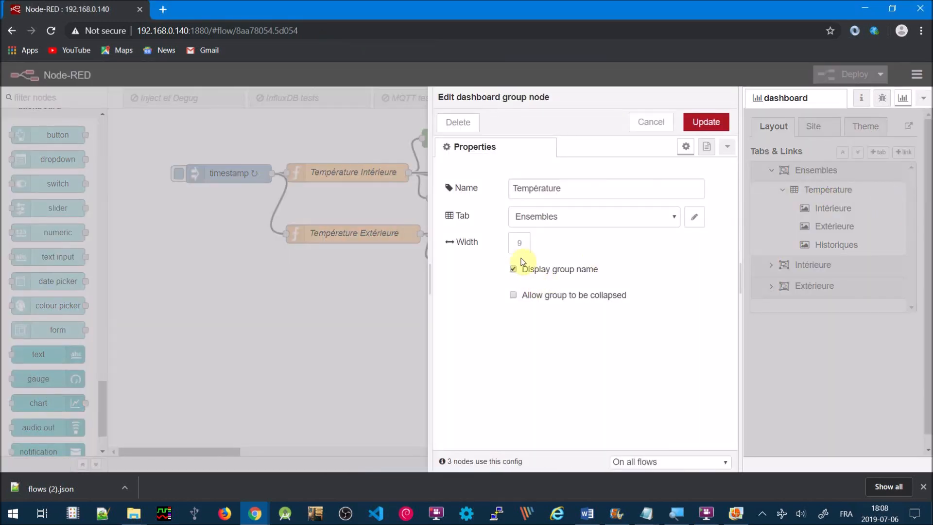
click(529, 250)
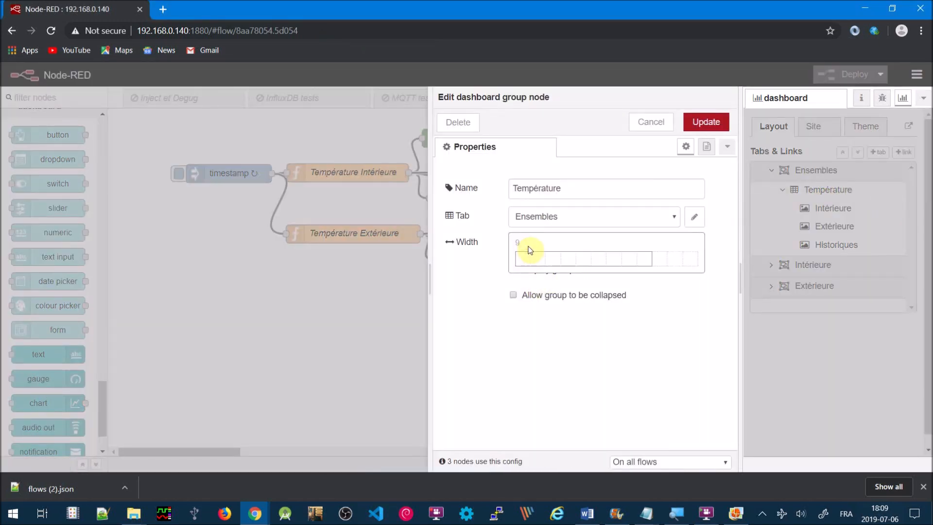
drag(521, 262, 604, 262)
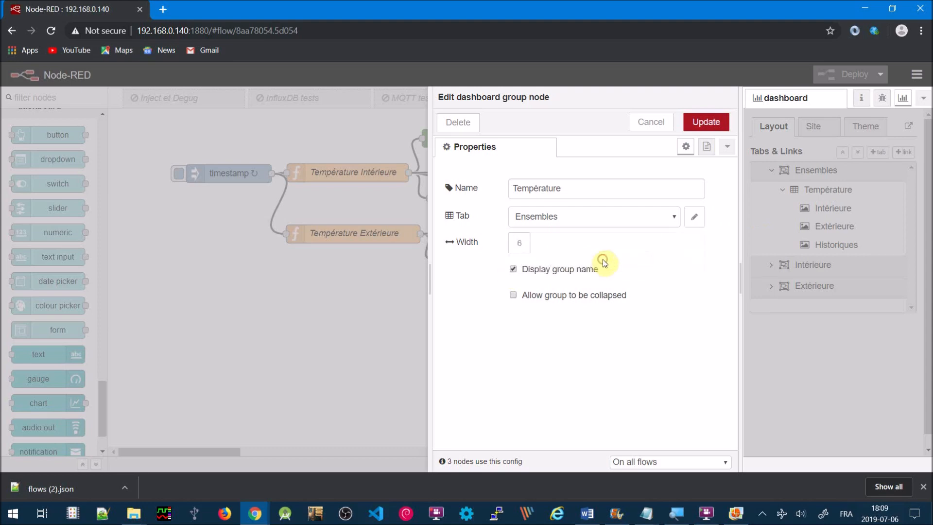
click(699, 125)
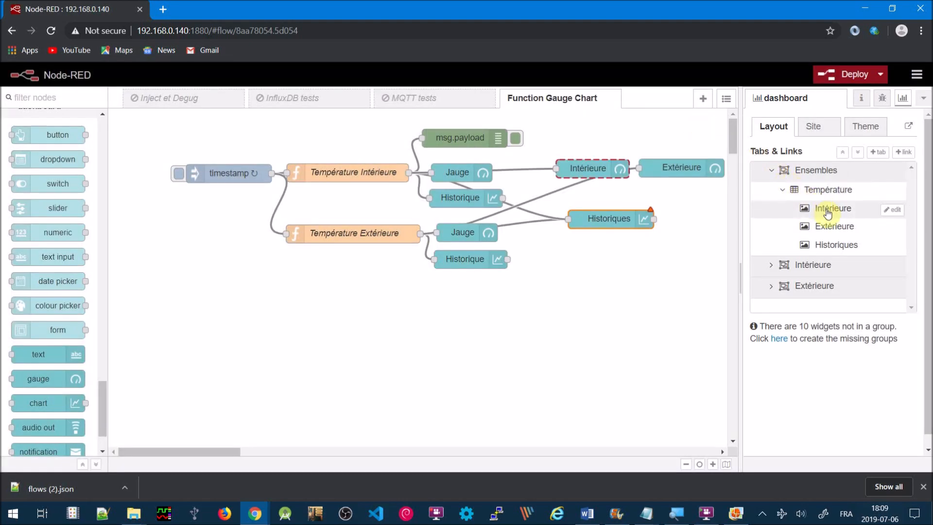
Set the Ensembles group's Intérieure gauge size to 3 x 3 and check the Extérieure gauge's size setting.
click(890, 209)
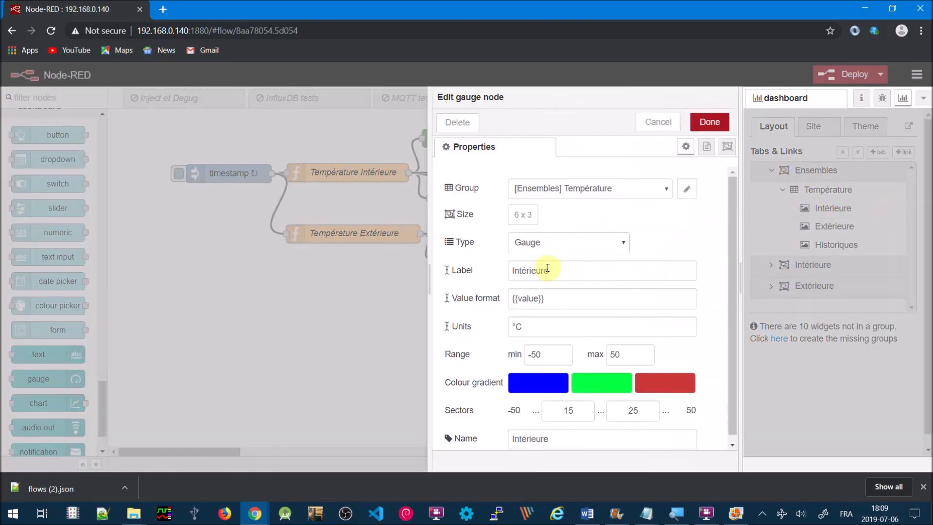
click(516, 215)
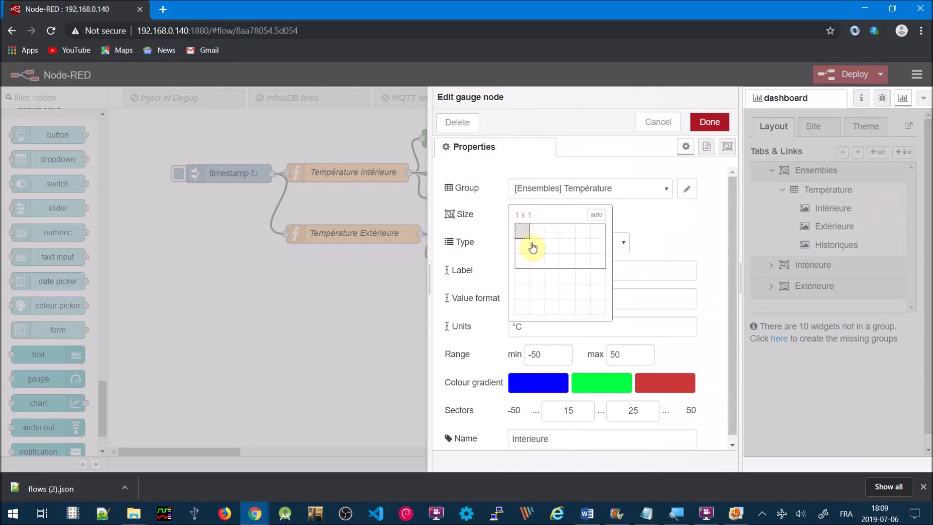
click(554, 266)
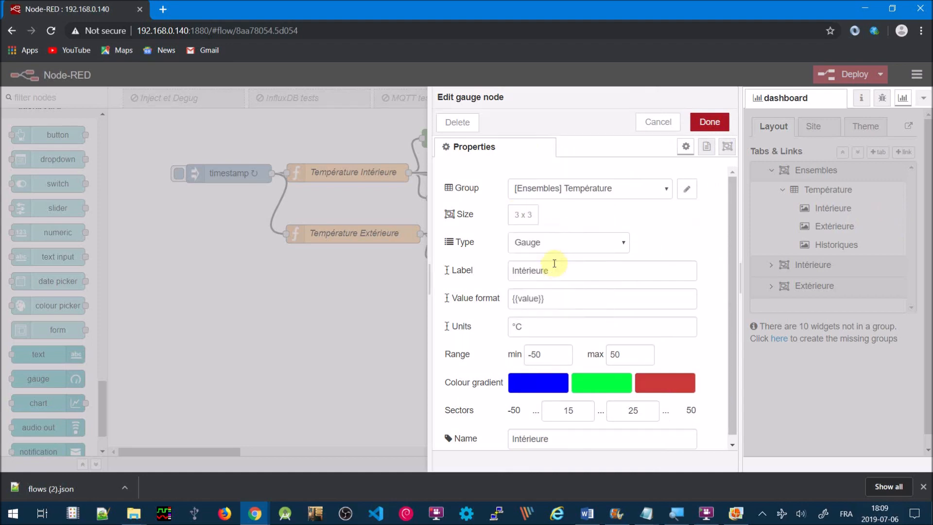
click(704, 126)
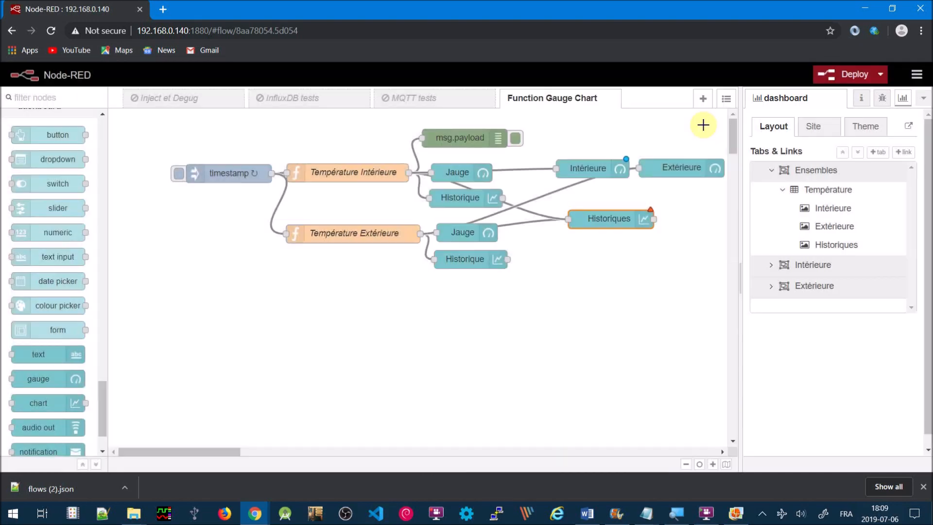
double_click(828, 228)
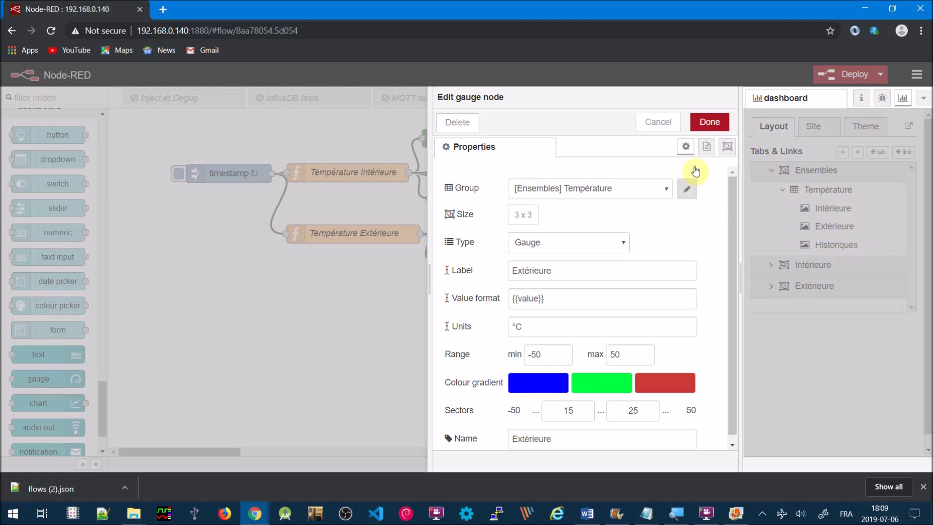
click(705, 128)
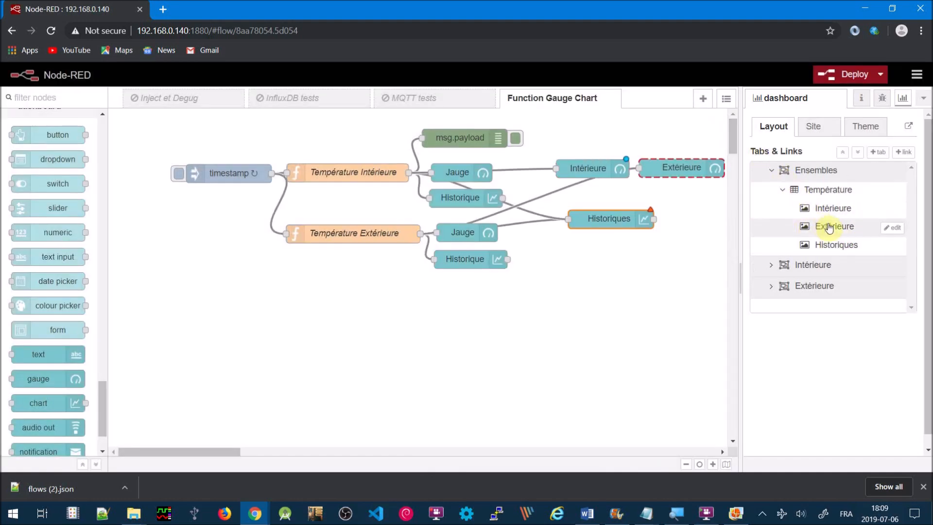
Set the Historiques chart's size to 6 x 6 and deploy the flow.
click(885, 247)
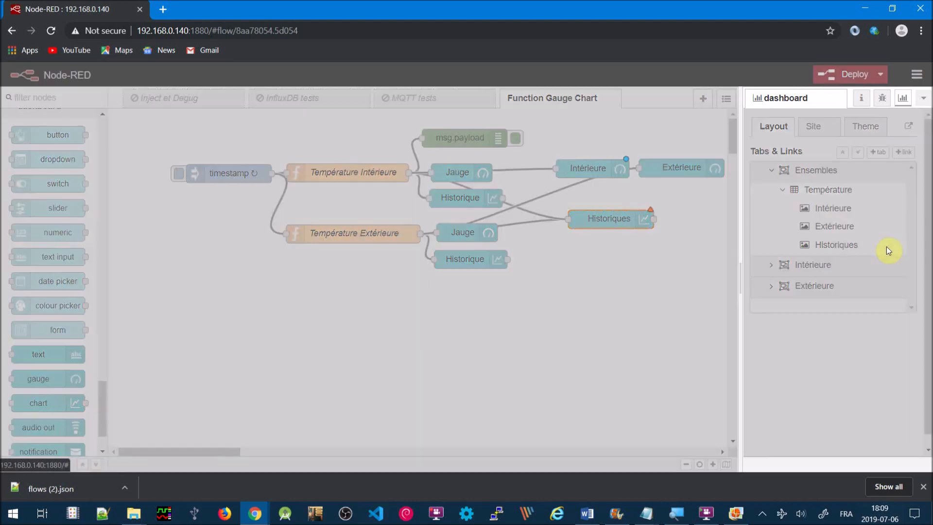
click(515, 205)
click(597, 306)
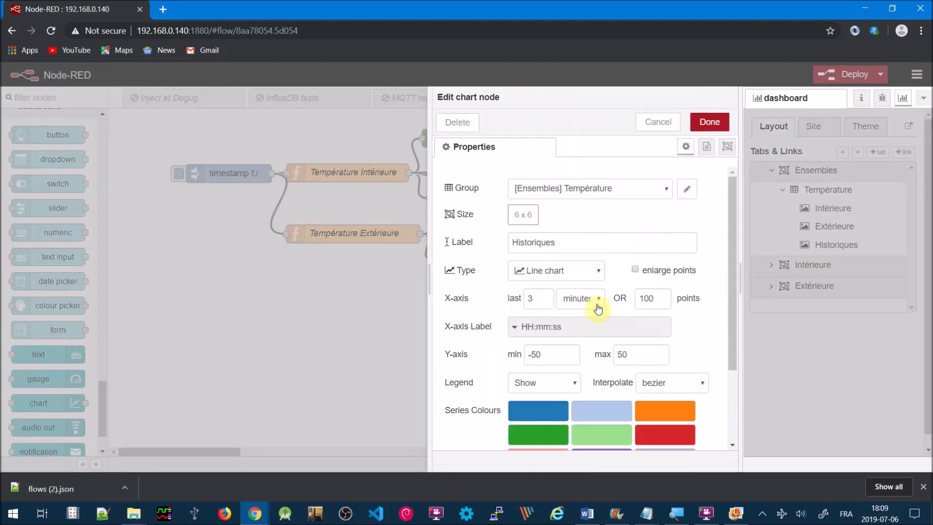
click(709, 126)
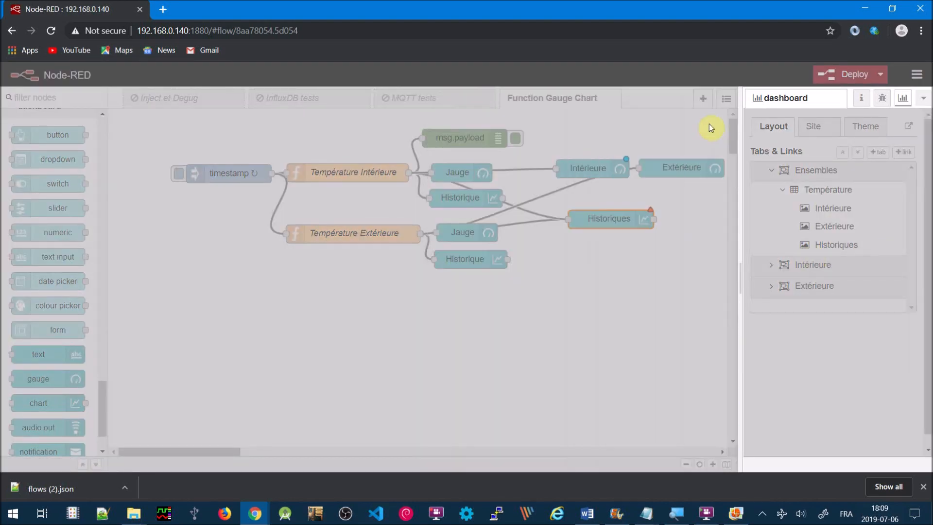
click(840, 75)
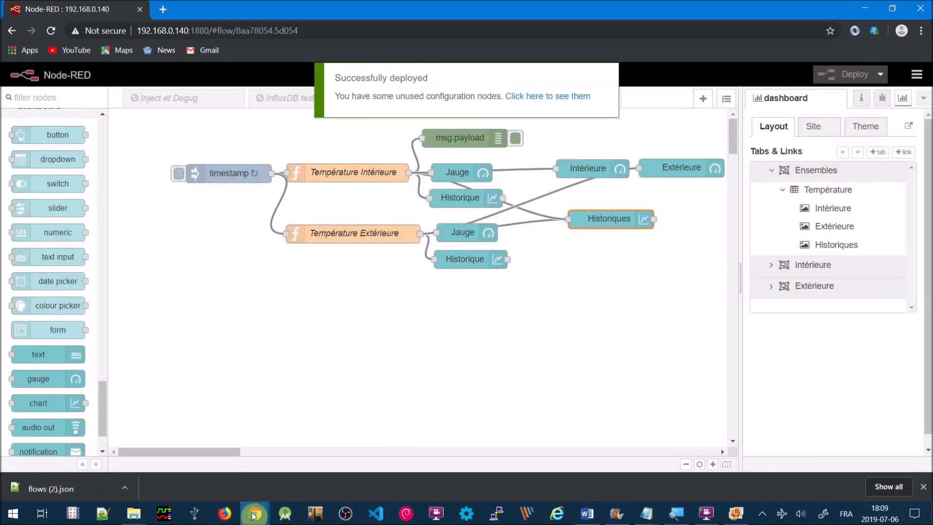
Switch to the dashboard window to check the layout of the gauges and chart on the Ensembles page.
mouse_move(253, 515)
click(188, 466)
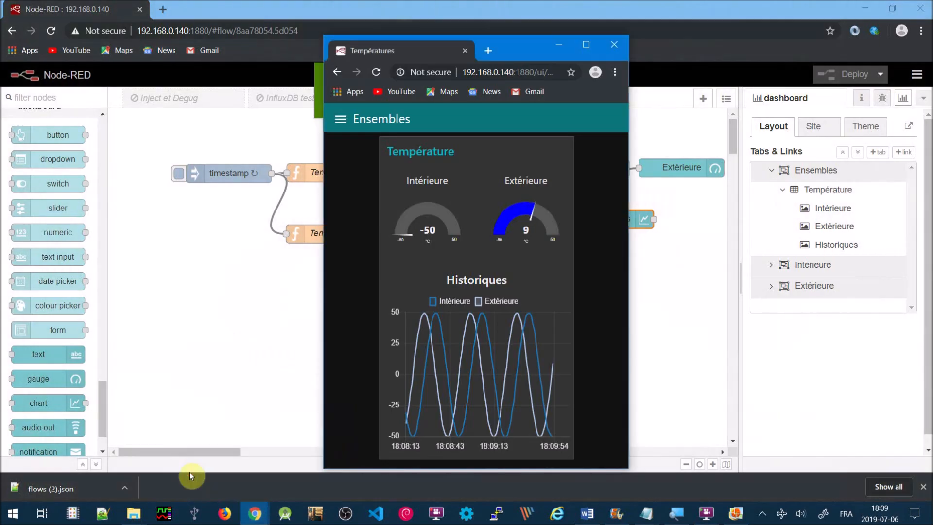